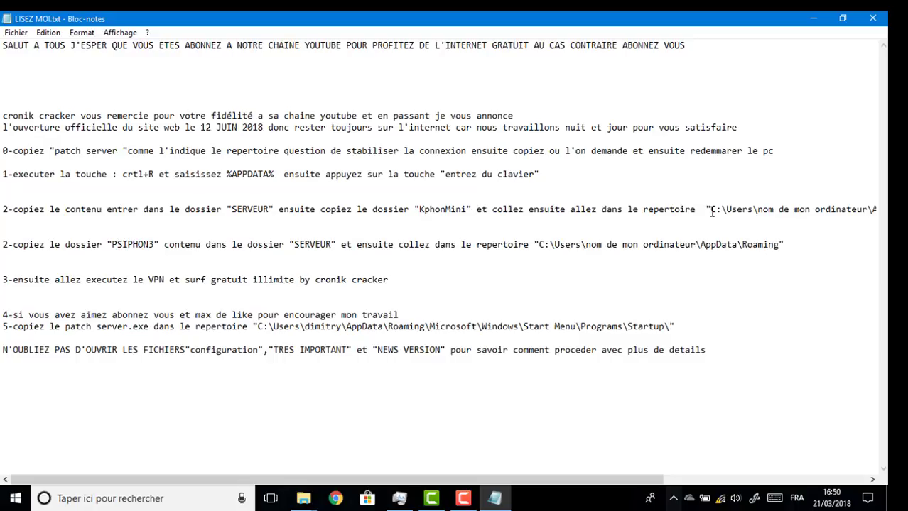
- Copy the path C:\Users\nom de mon ordinateur\AppData\Local from the KphonMini instruction in LISEZ MOI.txt
drag(209, 485, 377, 473)
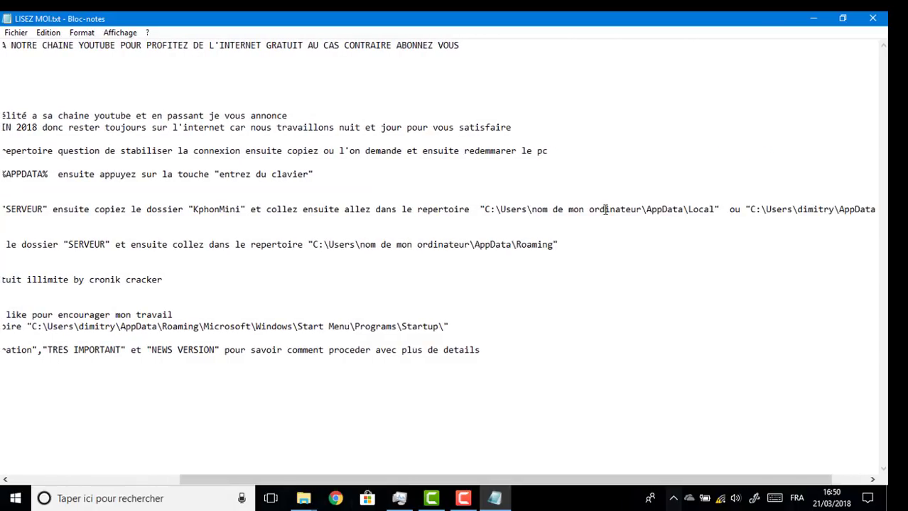
click(488, 212)
drag(480, 210, 716, 210)
key(ctrl+c)
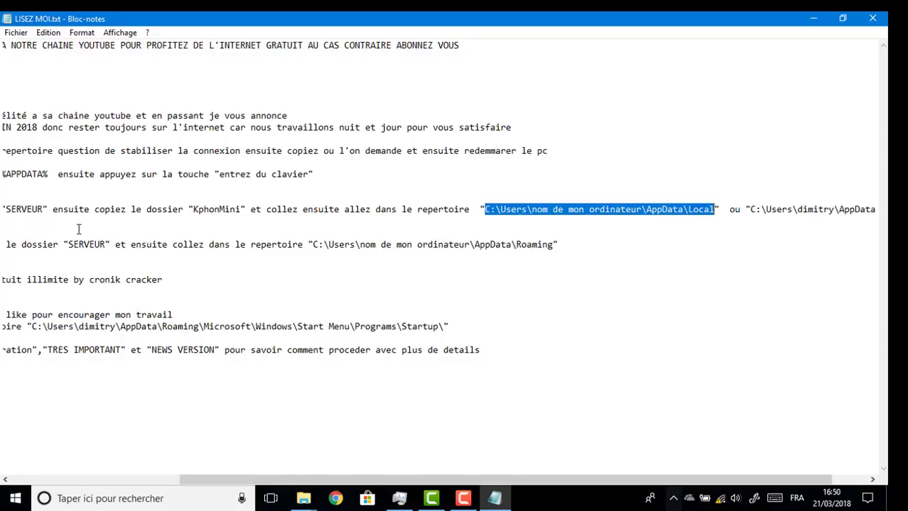
- Replace "crtl" with "windows" in the key combination of instruction 1
drag(655, 482, 475, 481)
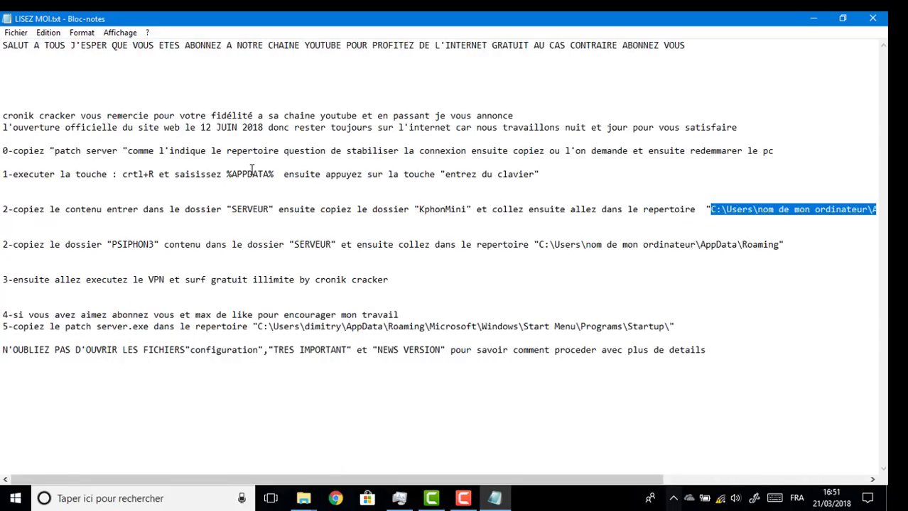
click(144, 177)
key(BackSpace)
key(BackSpace)
key(BackSpace)
key(BackSpace)
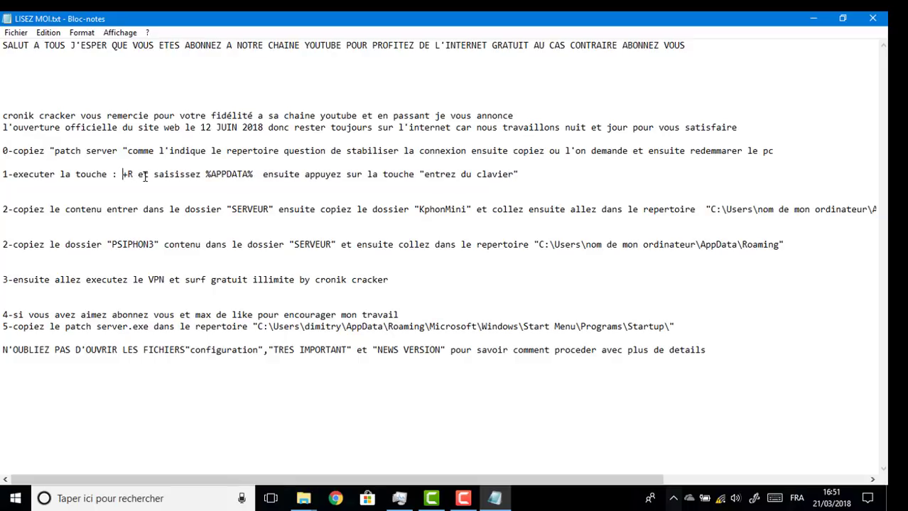
text(windows)
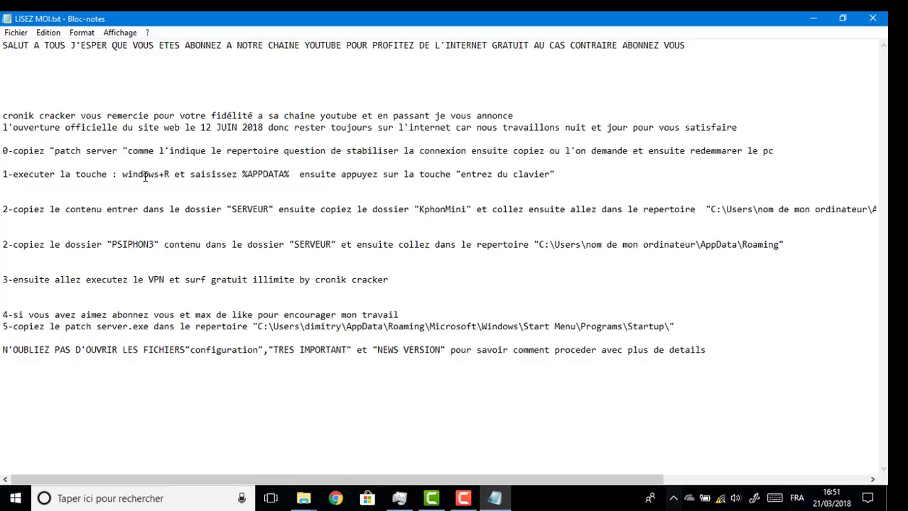
- Try to open the copied path C:\Users\nom de mon ordinateur\AppData\Local with the Run command
key(super+r)
key(ctrl+v)
key(Return)
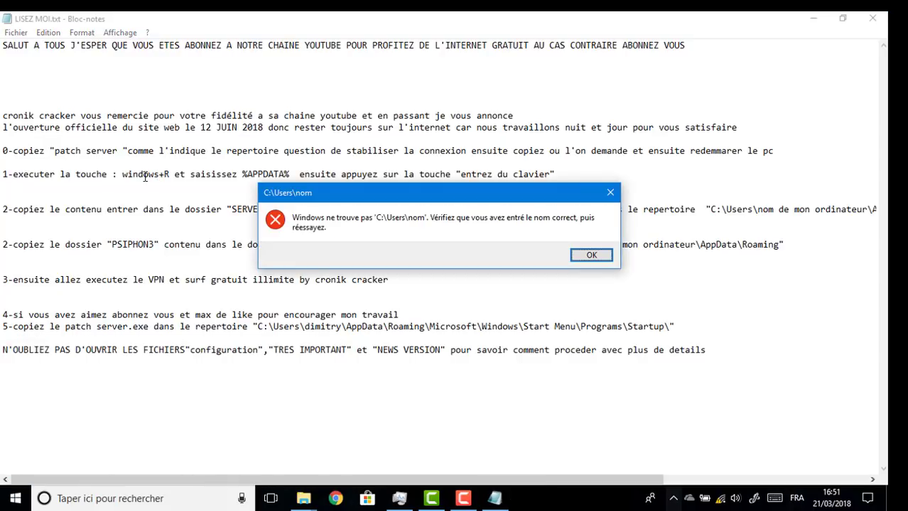
click(590, 255)
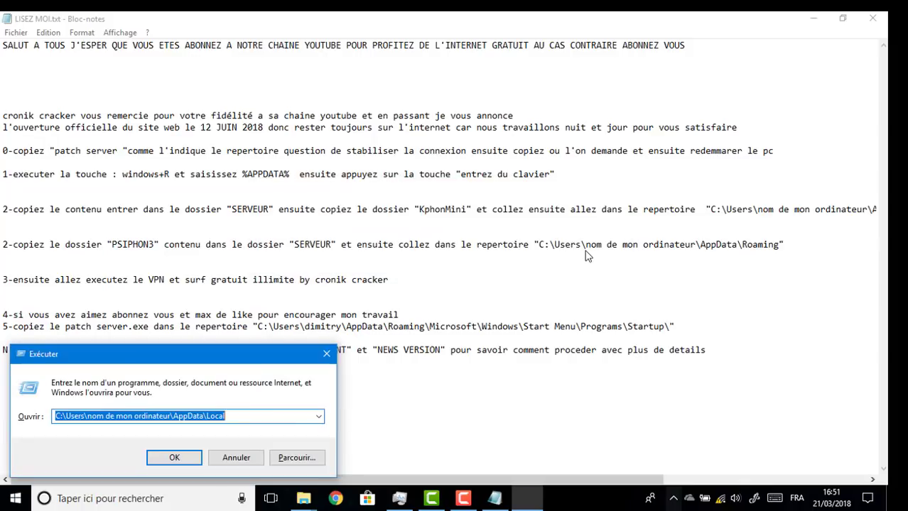
- Open the %APPDATA% folder with the Run command and select the Lantern folder there
click(318, 417)
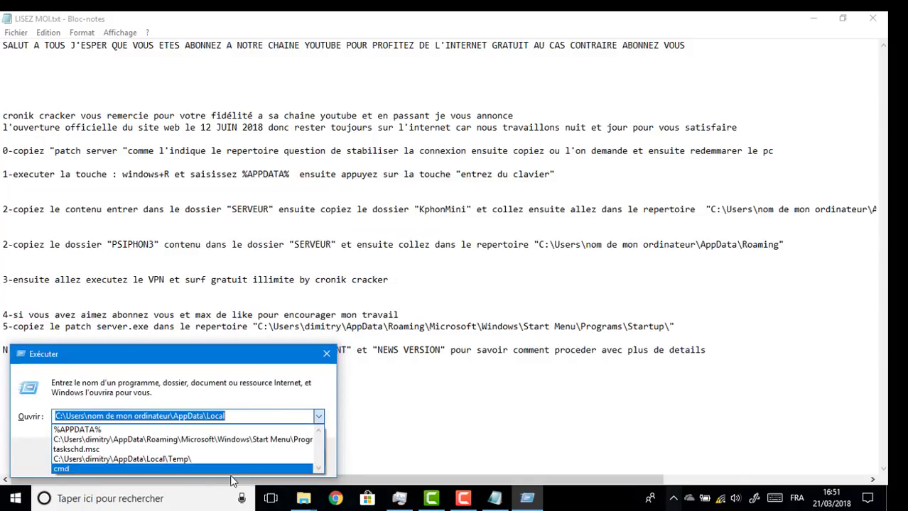
click(232, 431)
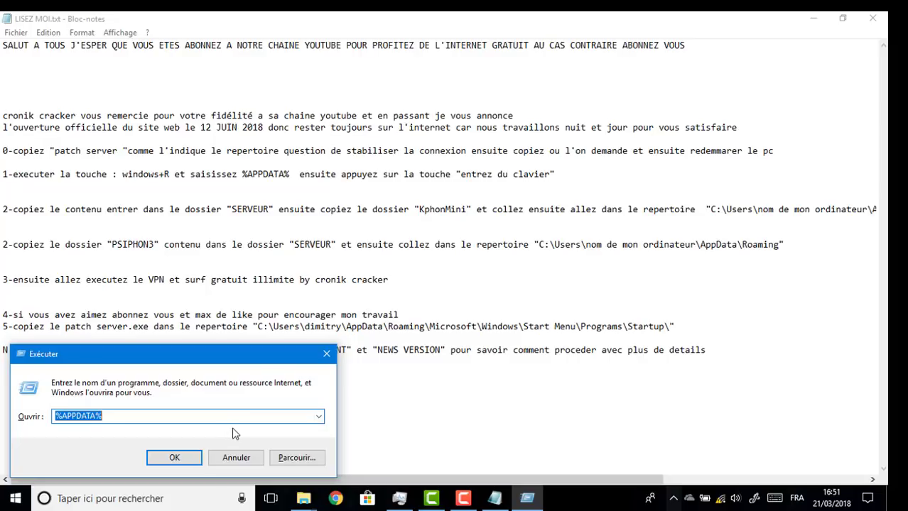
click(152, 462)
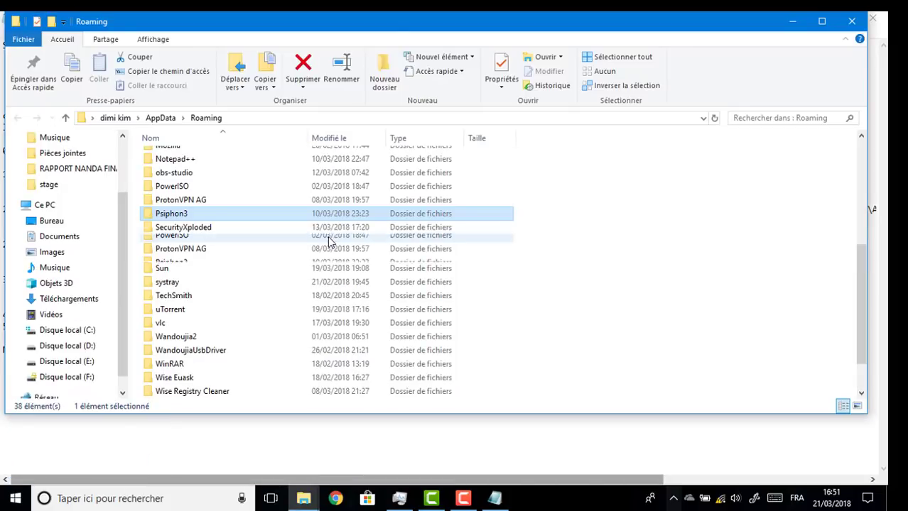
text(lav)
key(Up)
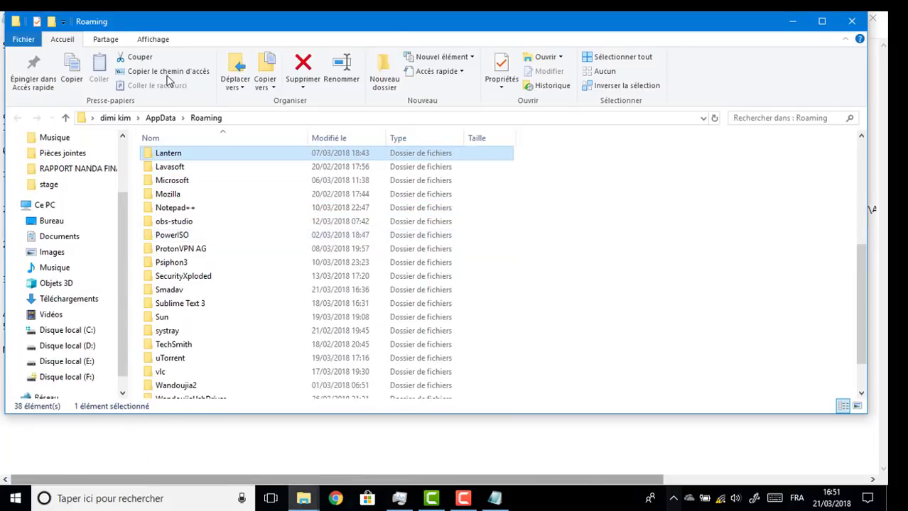
- Go up to the AppData folder, open its Local folder and show the full path
click(162, 119)
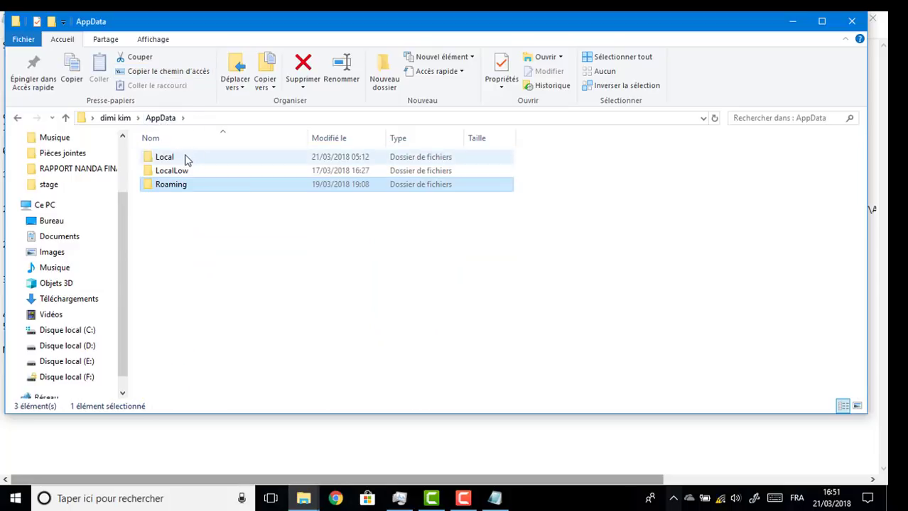
double_click(186, 155)
click(257, 120)
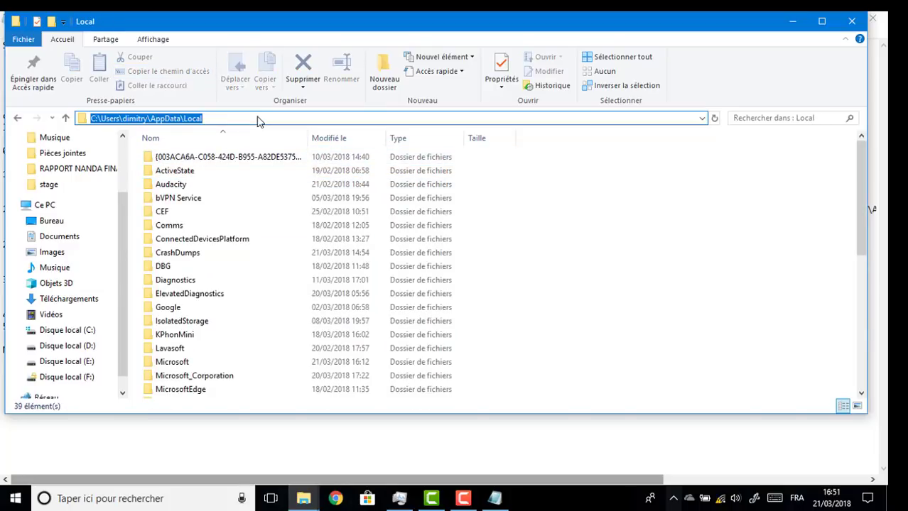
click(494, 503)
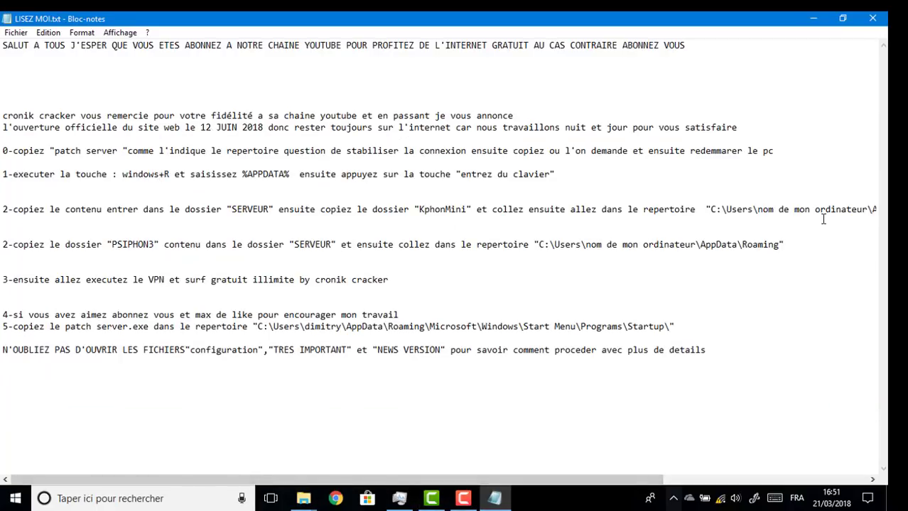
click(813, 19)
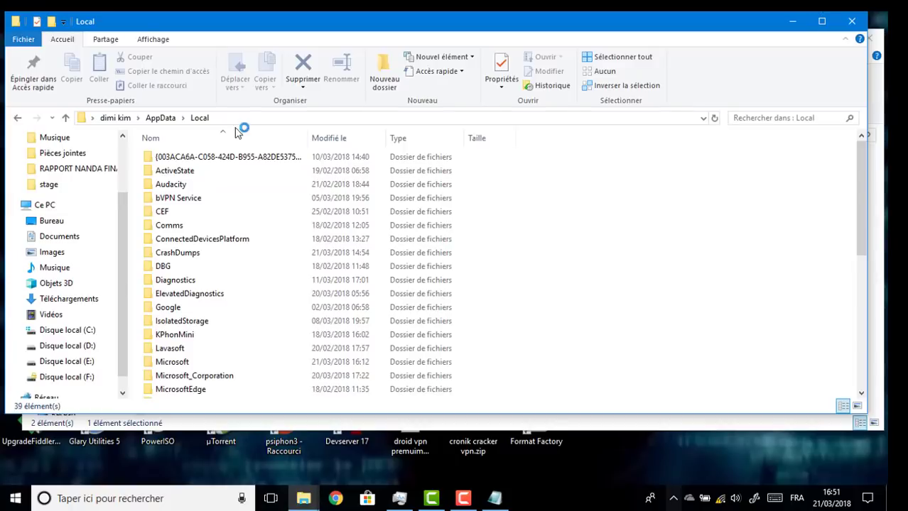
click(234, 118)
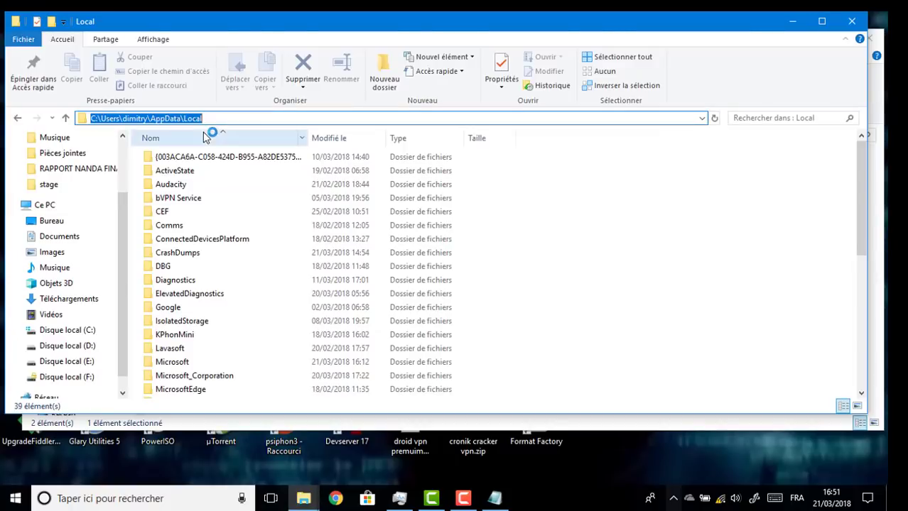
click(576, 275)
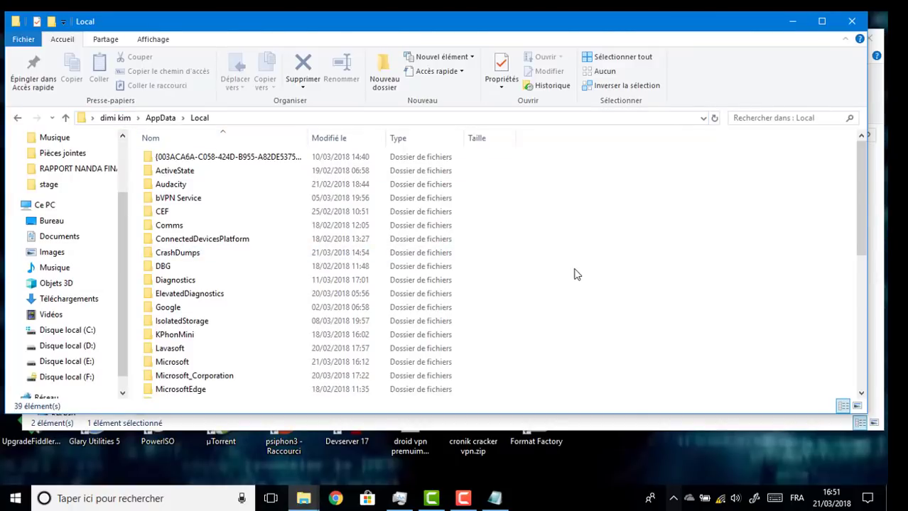
- Look inside the KPhonMini folder in Local and return to Local
click(316, 339)
double_click(315, 338)
key(alt+Left)
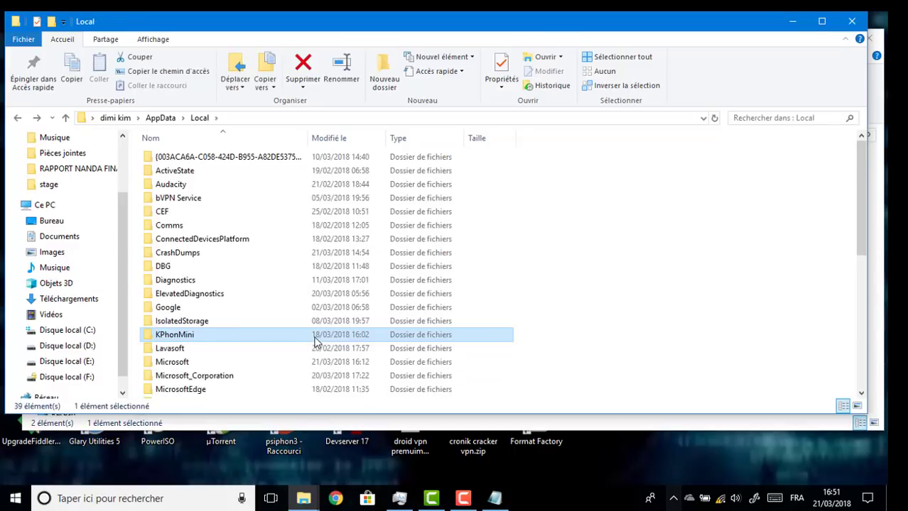
- Copy the KPhonMini folder from SERVEUR into AppData\Local, replacing the files in the destination
mouse_move(303, 498)
click(384, 431)
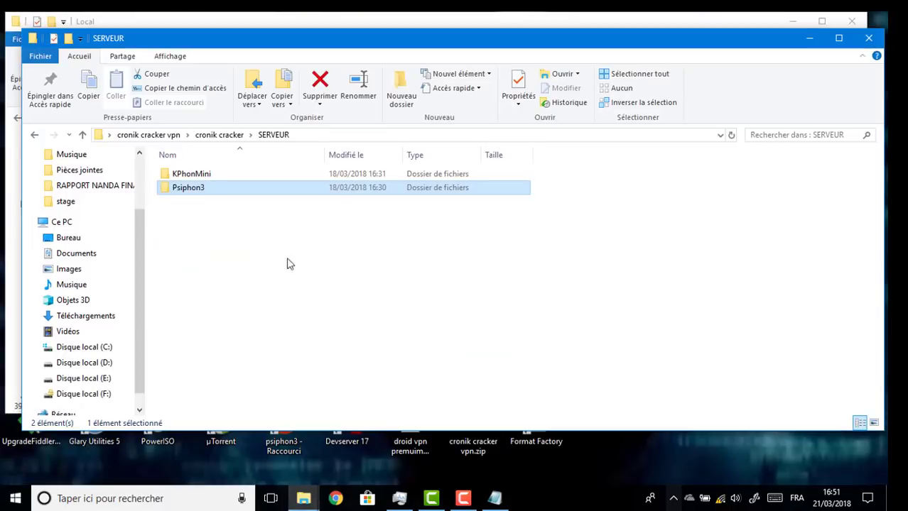
click(245, 178)
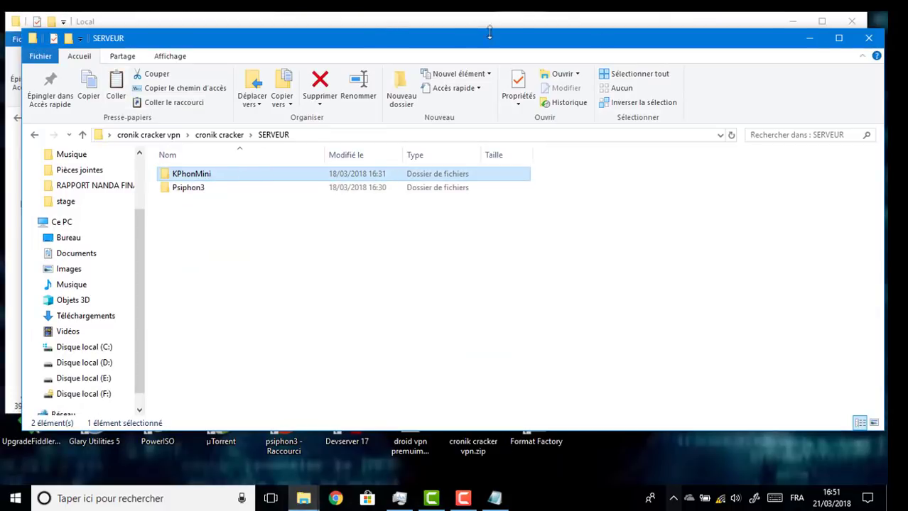
click(809, 38)
click(666, 186)
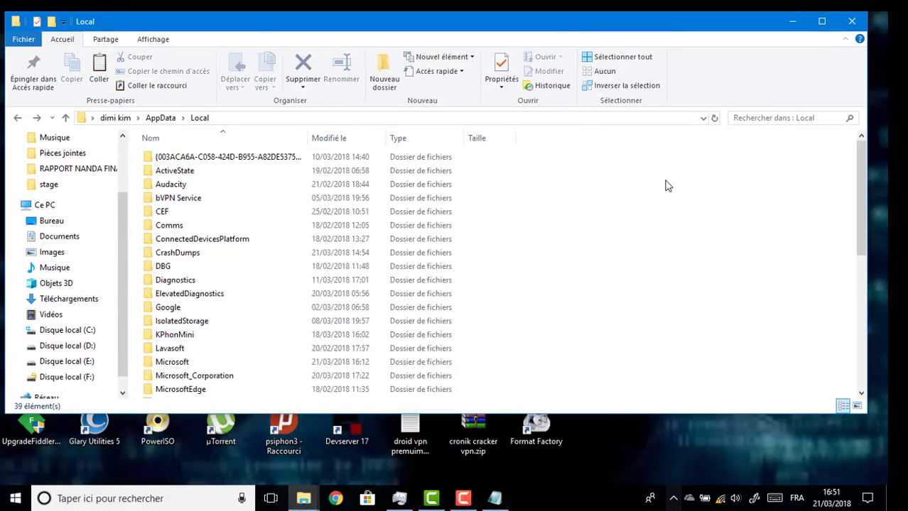
key(ctrl+v)
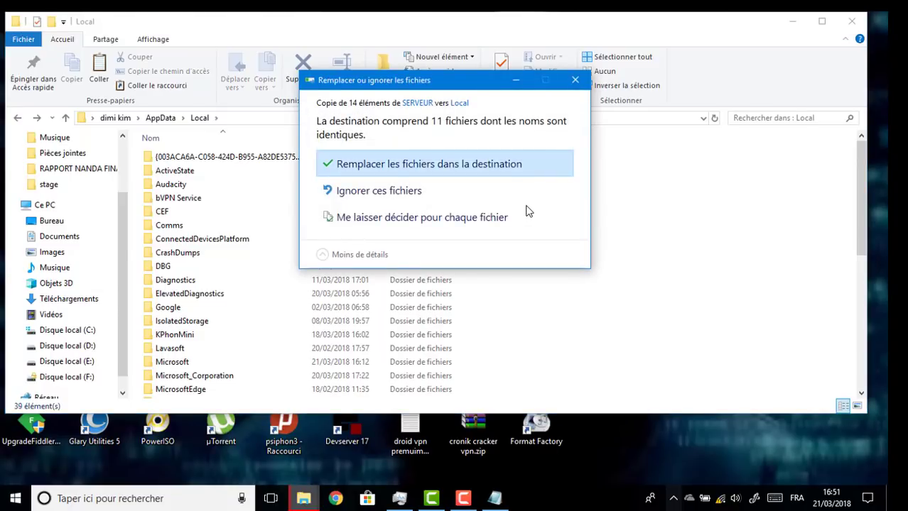
click(509, 167)
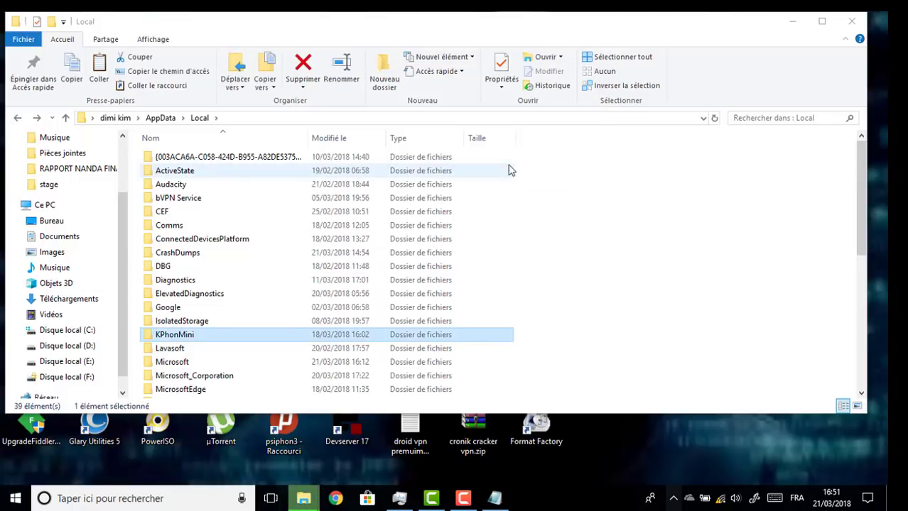
- Close the Local and SERVEUR folder windows and one of the cronik cracker windows
click(851, 22)
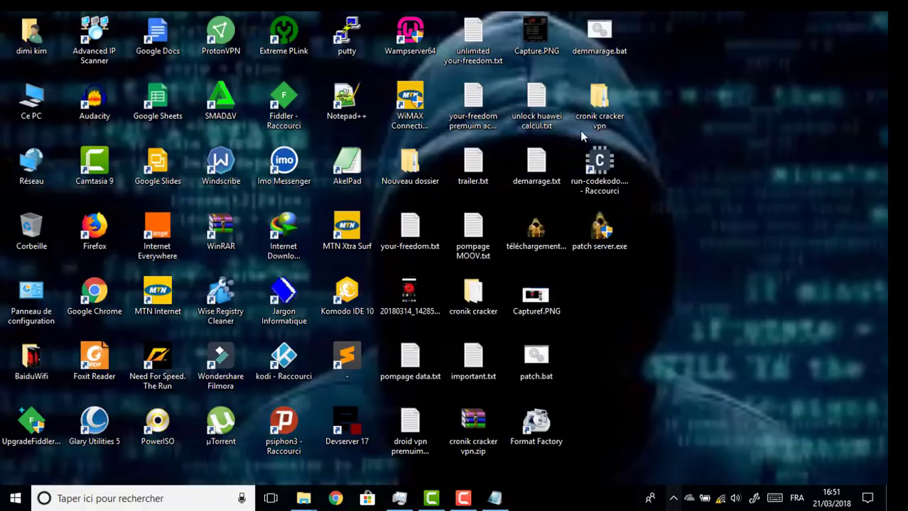
mouse_move(304, 497)
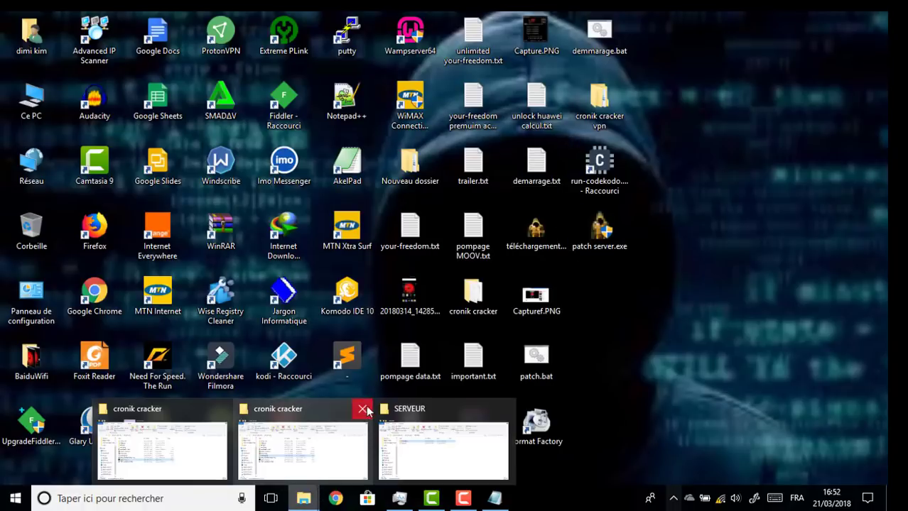
click(362, 410)
click(387, 430)
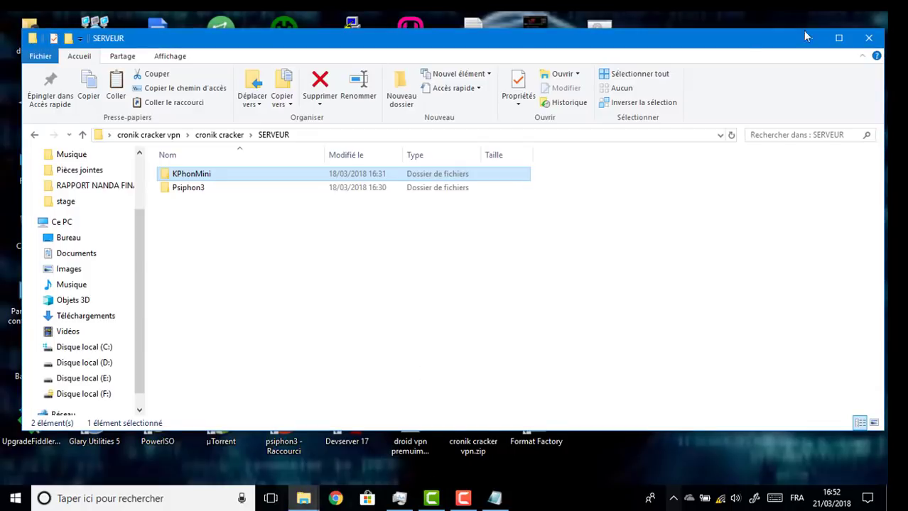
click(868, 38)
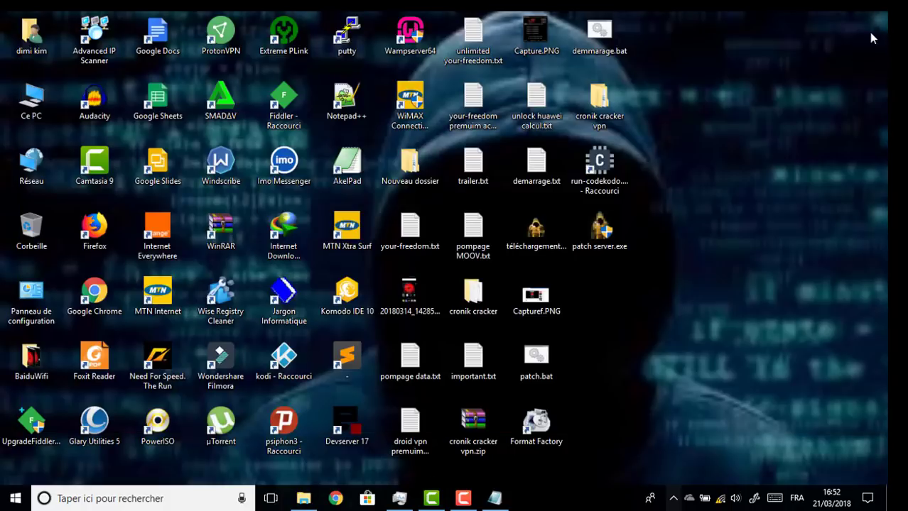
- Open the cronik cracker folder inside the desktop's cronik cracker vpn folder and copy patch server.exe
double_click(601, 103)
click(239, 176)
double_click(240, 176)
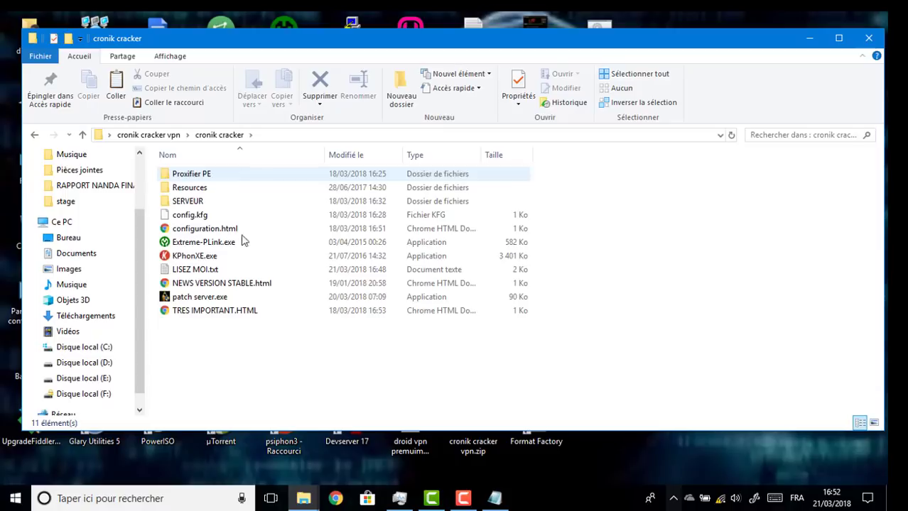
click(223, 299)
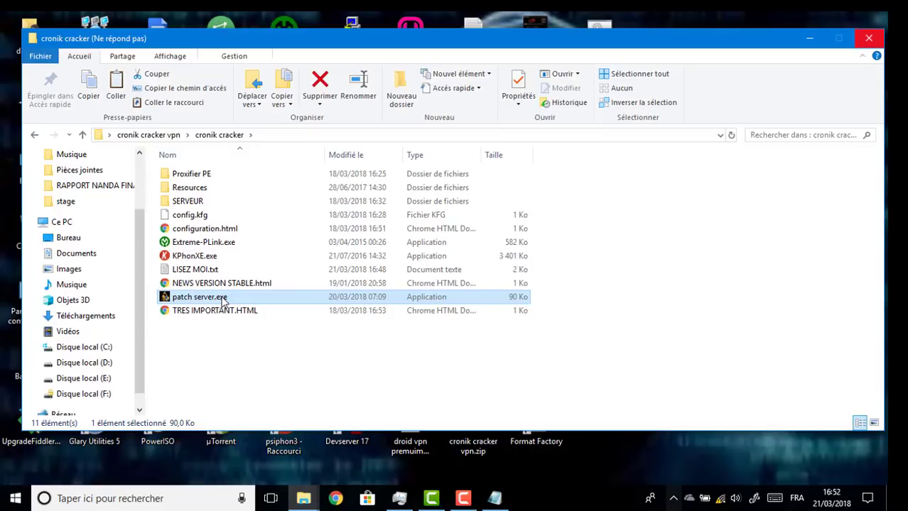
right_click(222, 299)
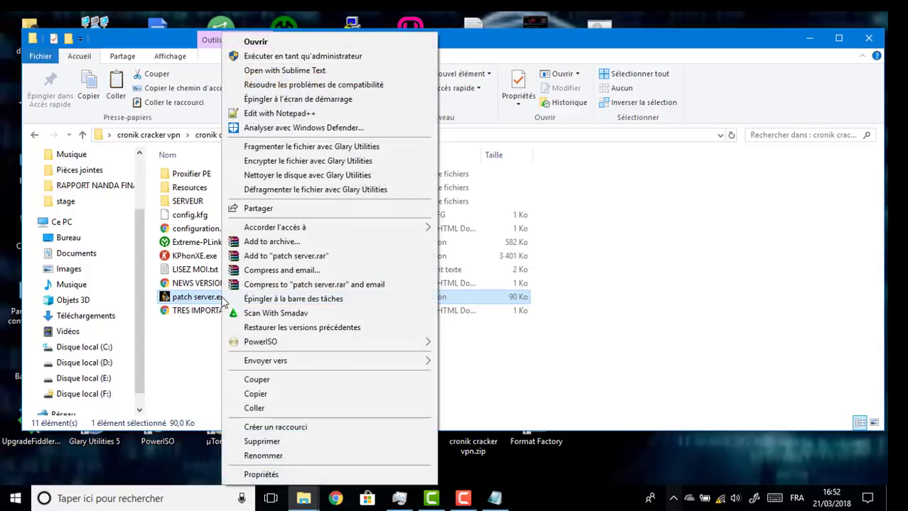
click(249, 396)
- Minimize the folder window, return to LISEZ MOI.txt and close it, saving the changes
click(808, 40)
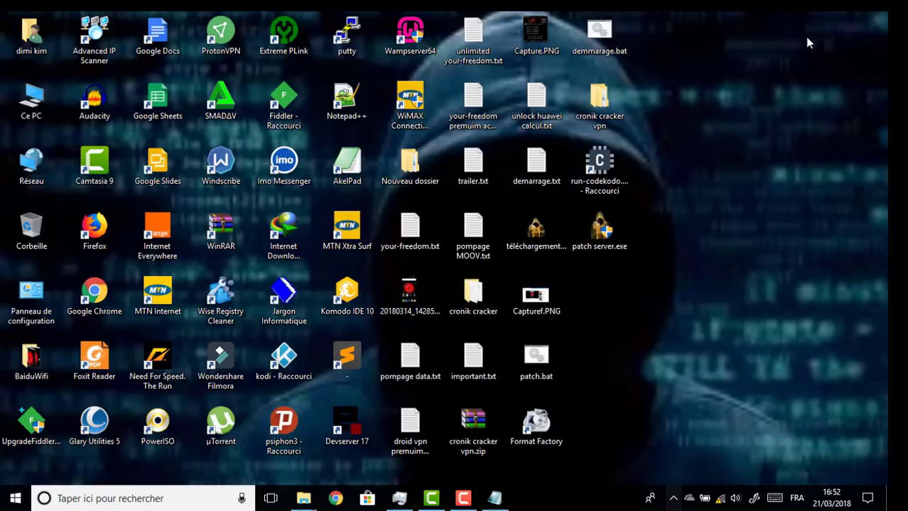
mouse_move(303, 498)
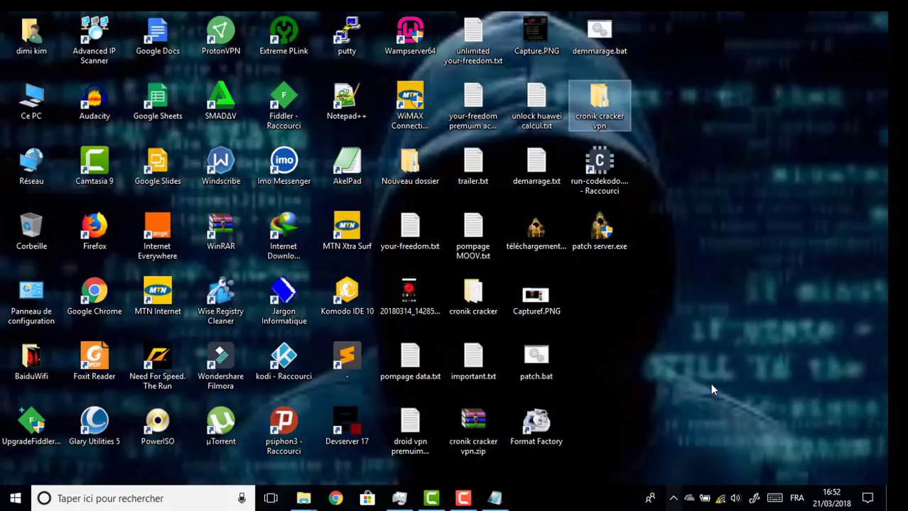
click(496, 498)
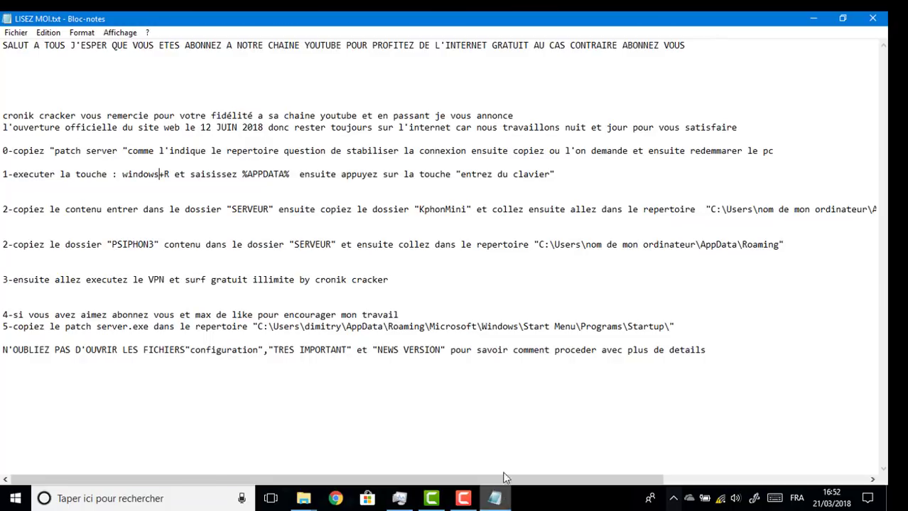
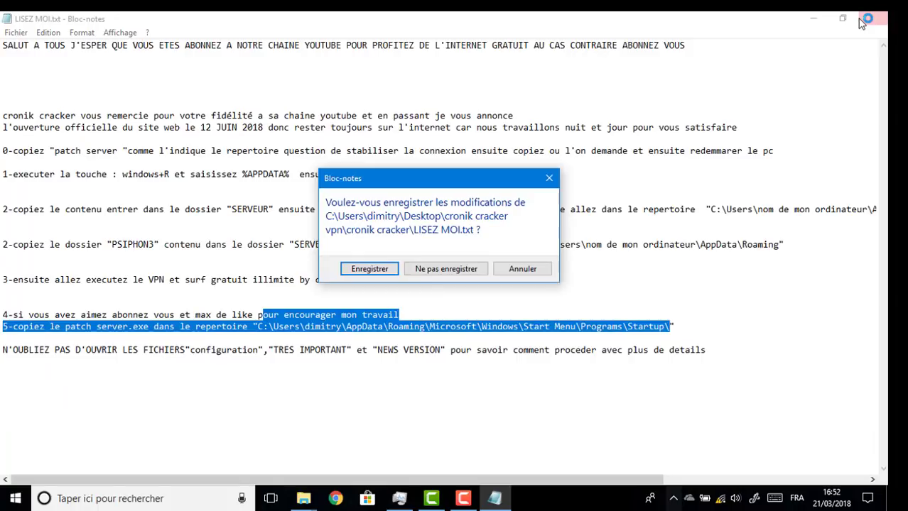
key(Return)
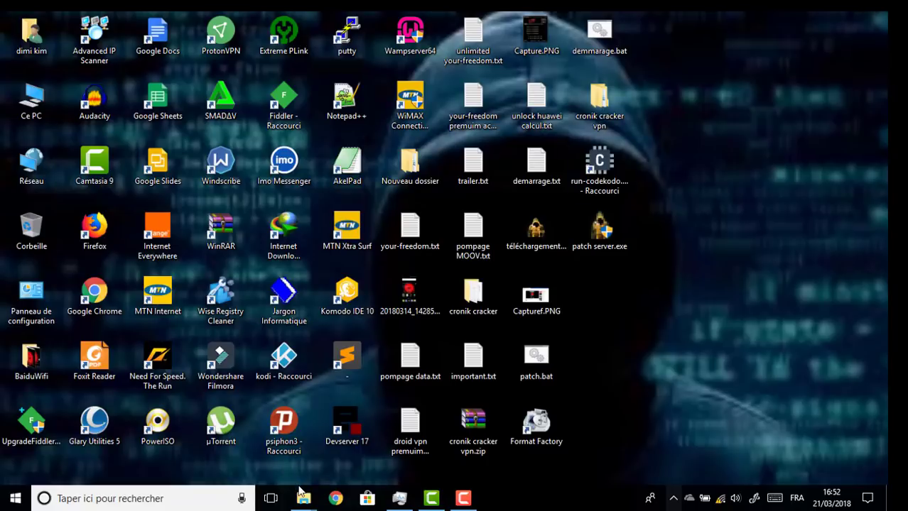
- Bring back the minimized cronik cracker folder window and close the open folder windows
click(379, 444)
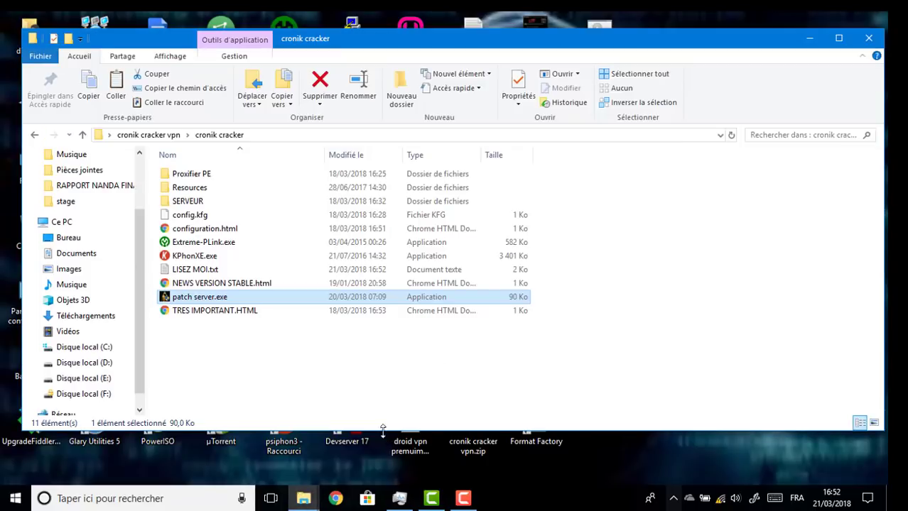
click(868, 40)
click(303, 499)
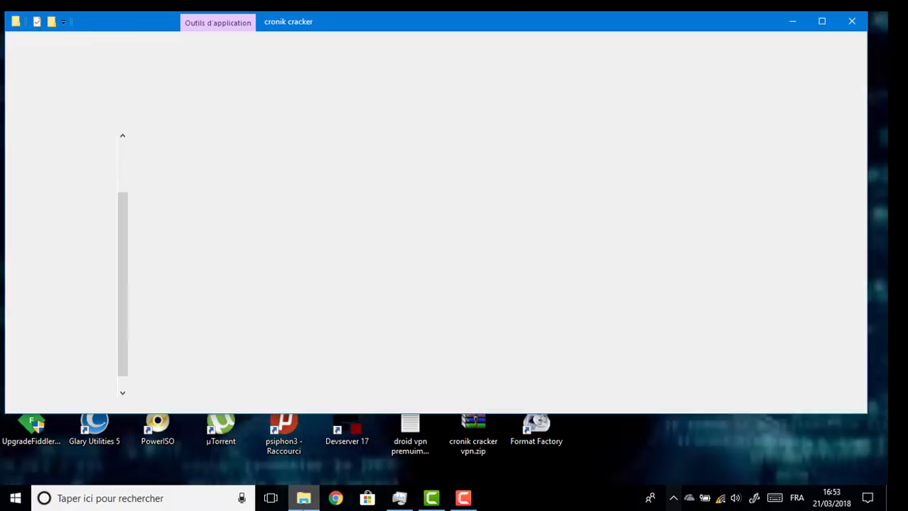
click(849, 23)
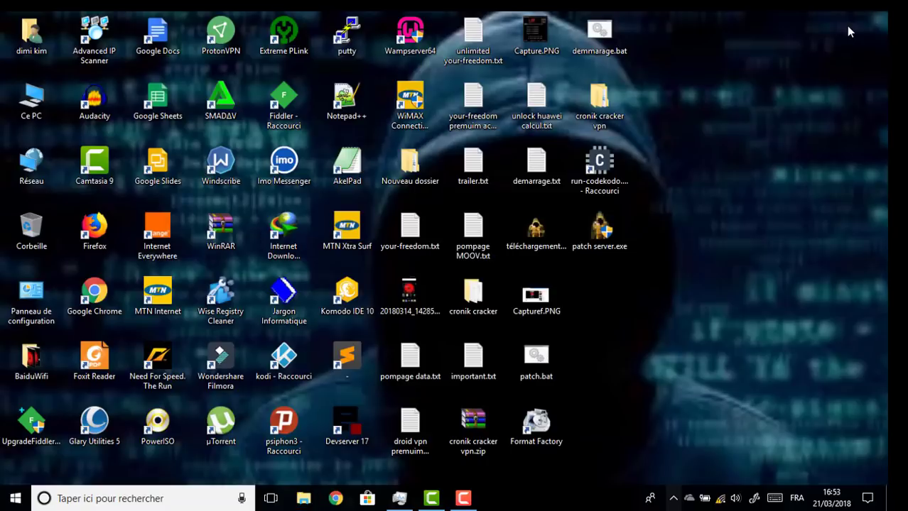
- Open the cronik cracker folder inside the desktop's cronik cracker vpn folder and launch KPhonXE.exe
double_click(607, 125)
click(337, 160)
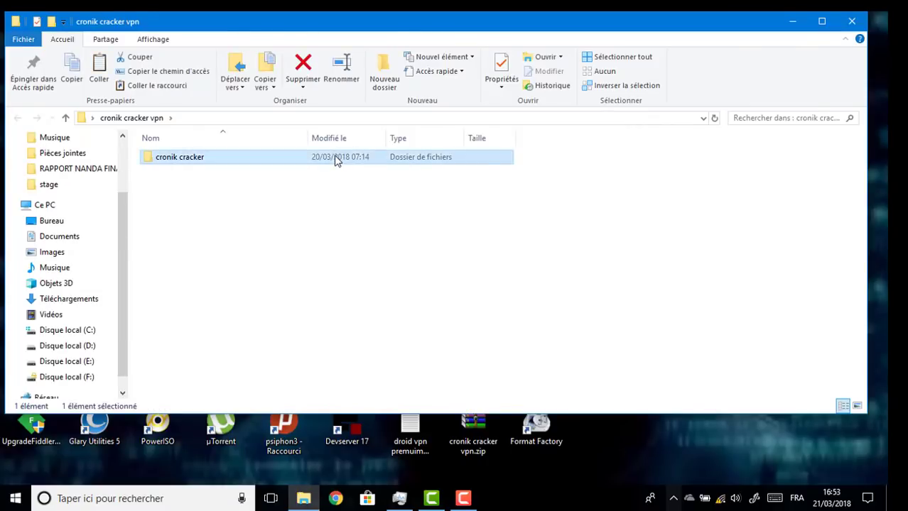
double_click(337, 161)
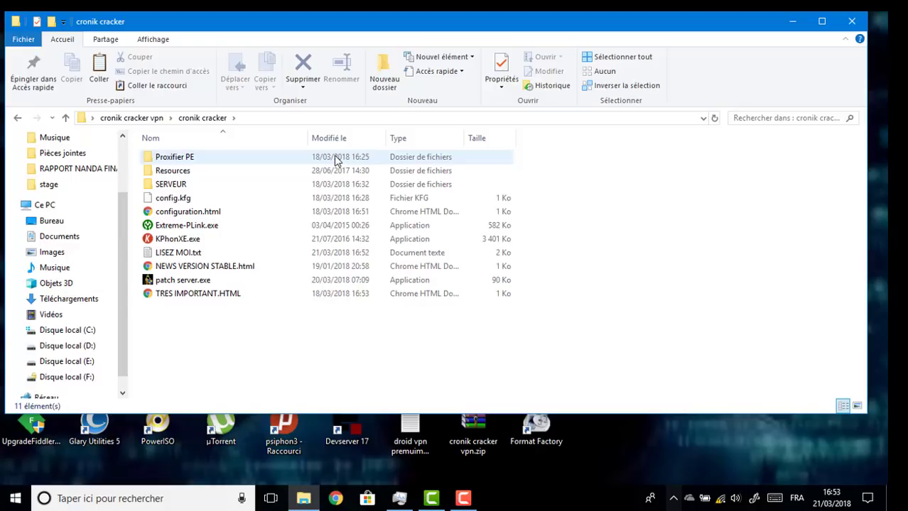
click(308, 245)
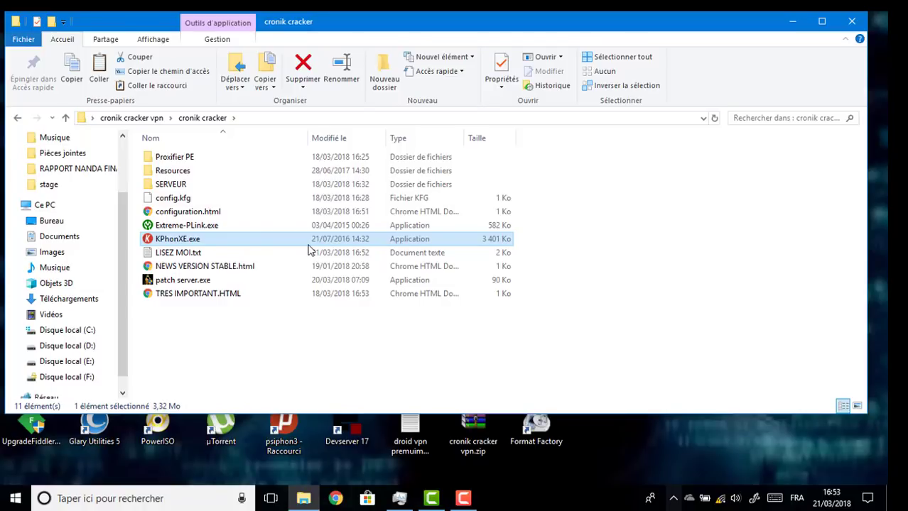
- Look over TRES IMPORTANT.HTML, NEWS VERSION STABLE.html and configuration.html in the cronik cracker folder
click(179, 295)
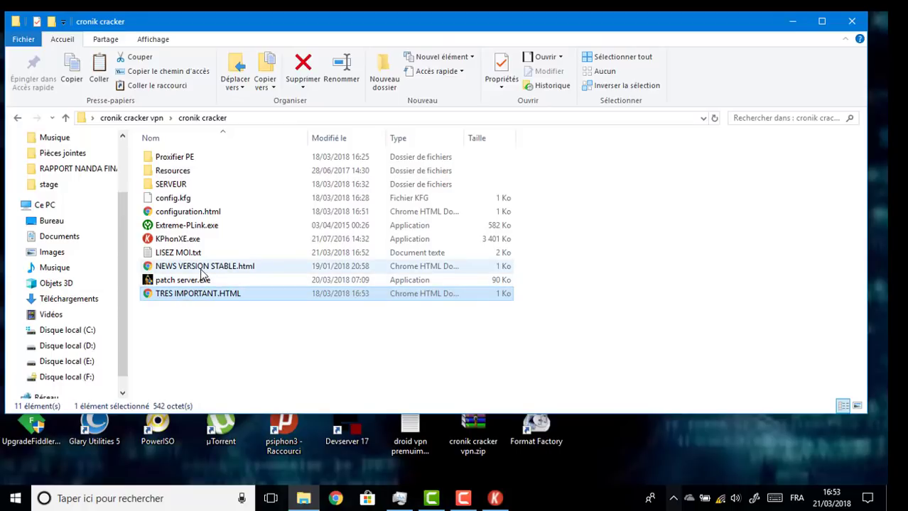
click(204, 268)
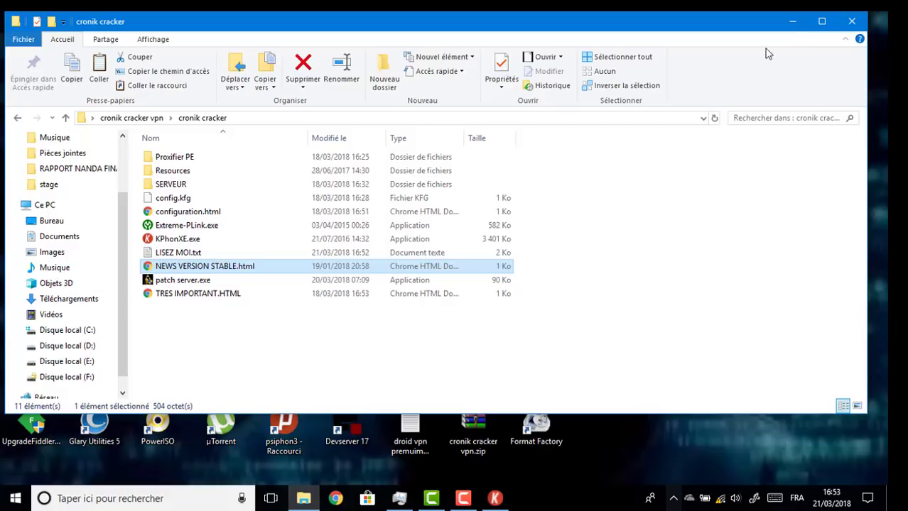
click(170, 214)
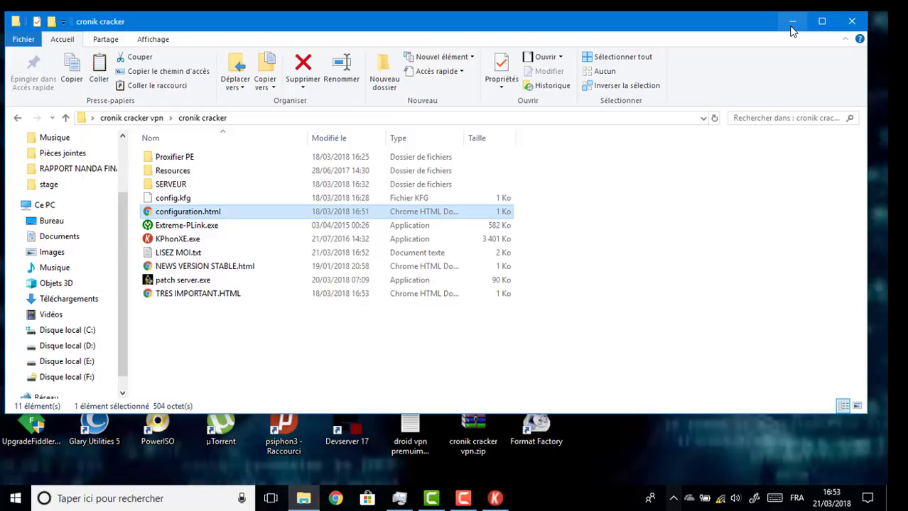
- Start the connection in K-Phon XE and allow it through the Windows Defender firewall on private and public networks
click(496, 499)
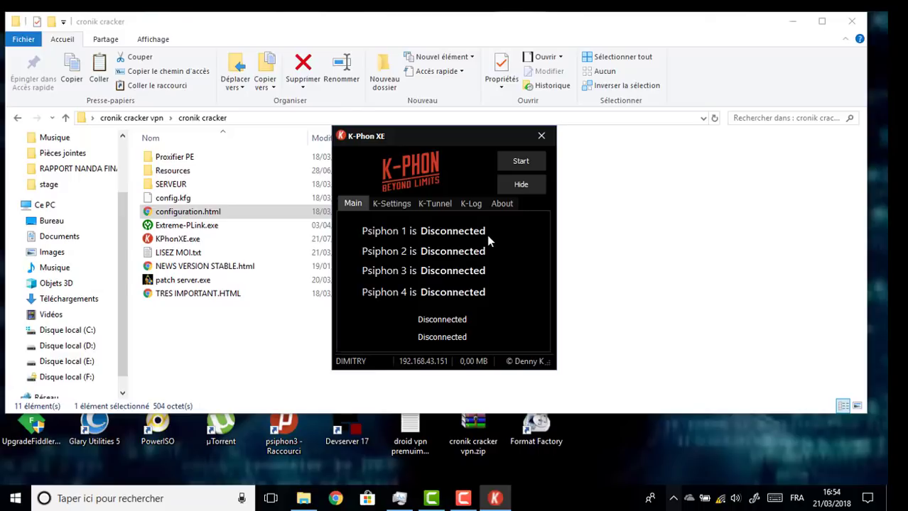
click(501, 161)
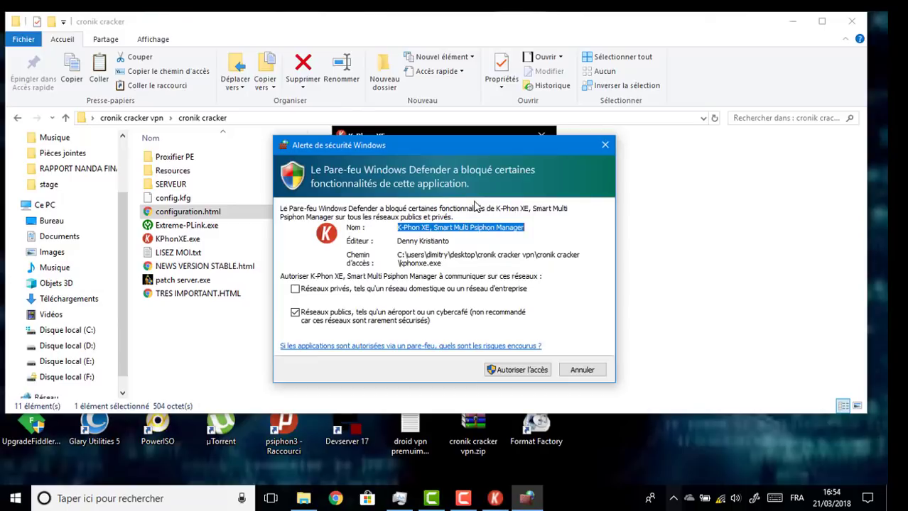
click(442, 264)
click(443, 287)
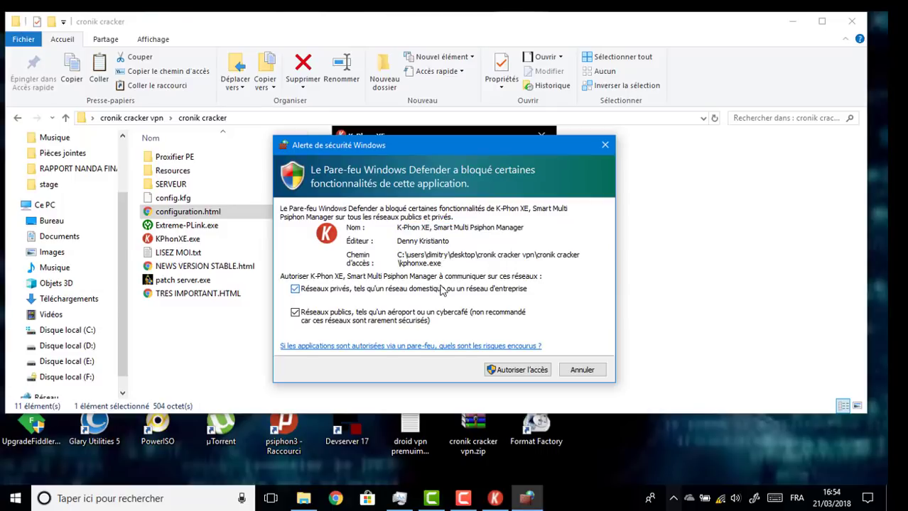
click(523, 371)
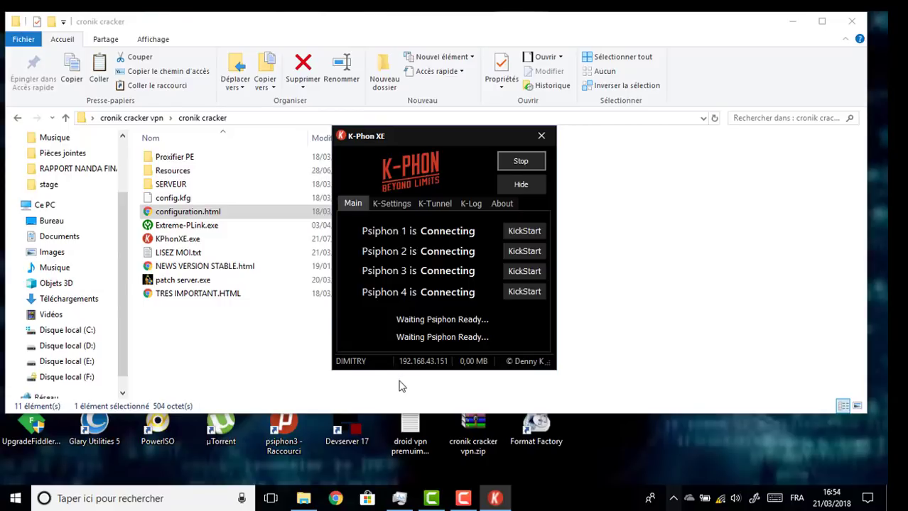
- Run "ping -t 8.8.8.8" in a Command Prompt and arrange its window so K-Phon XE sits above it
key(super+r)
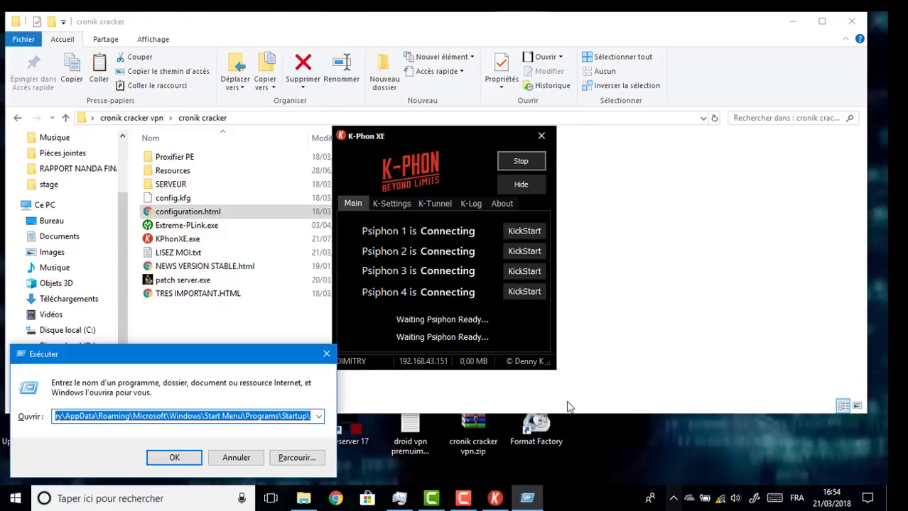
text(cmd)
key(Return)
text(pi)
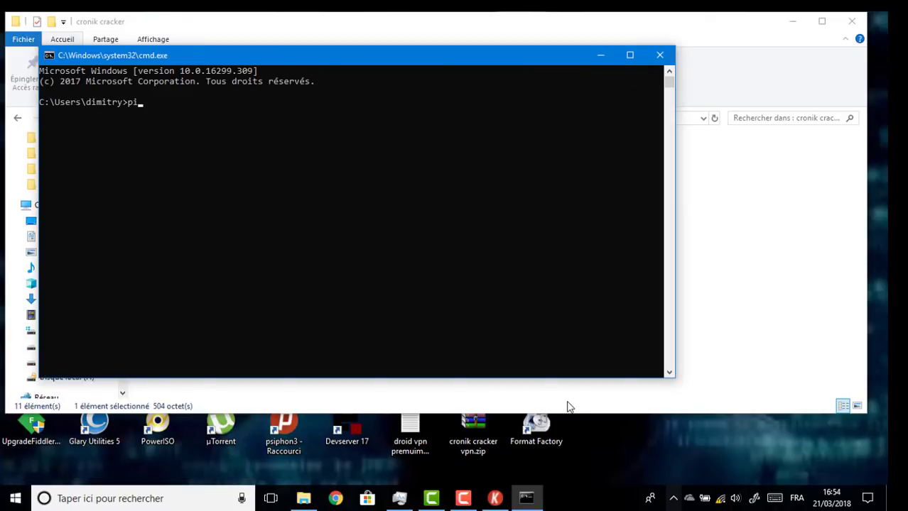
text(ng -t 8.8.8.8)
key(Return)
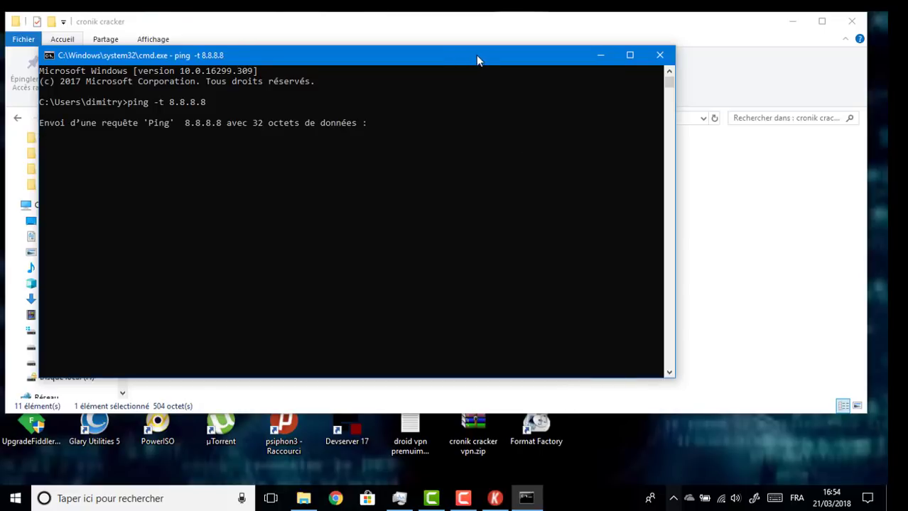
drag(476, 55, 497, 196)
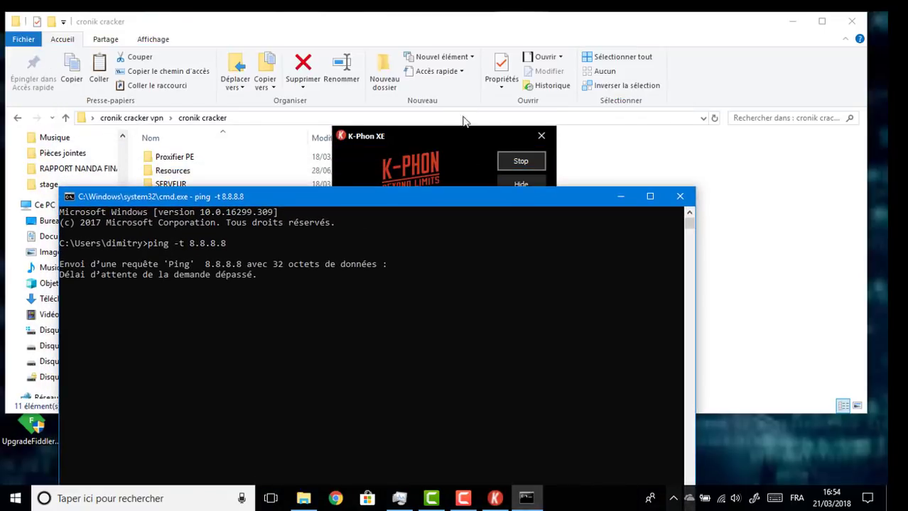
drag(463, 142, 492, 35)
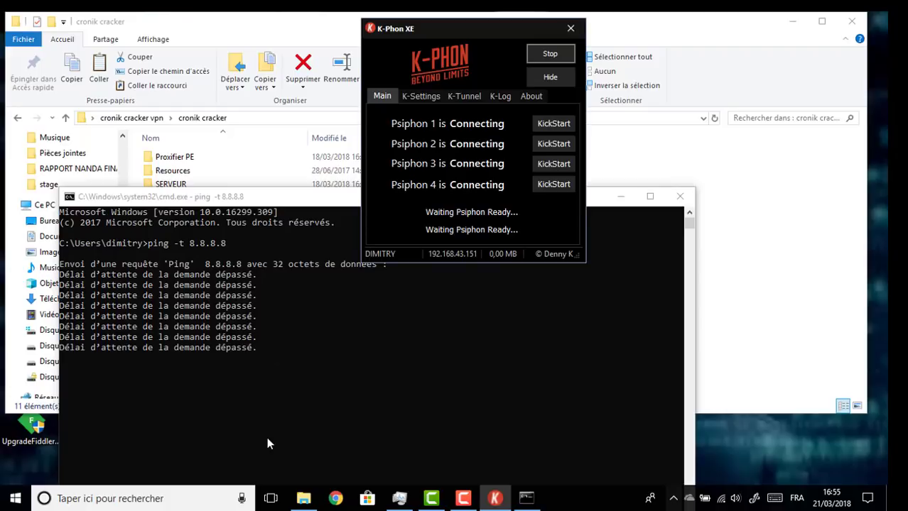
click(462, 499)
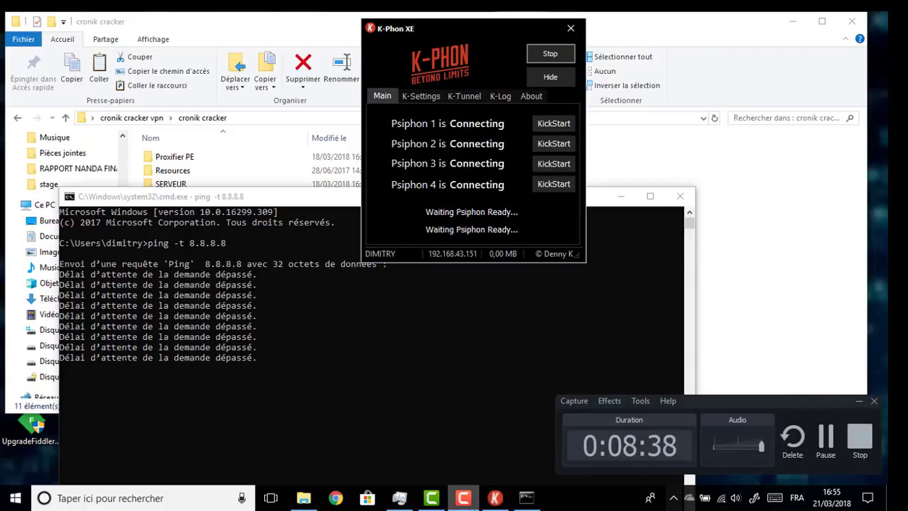
click(473, 506)
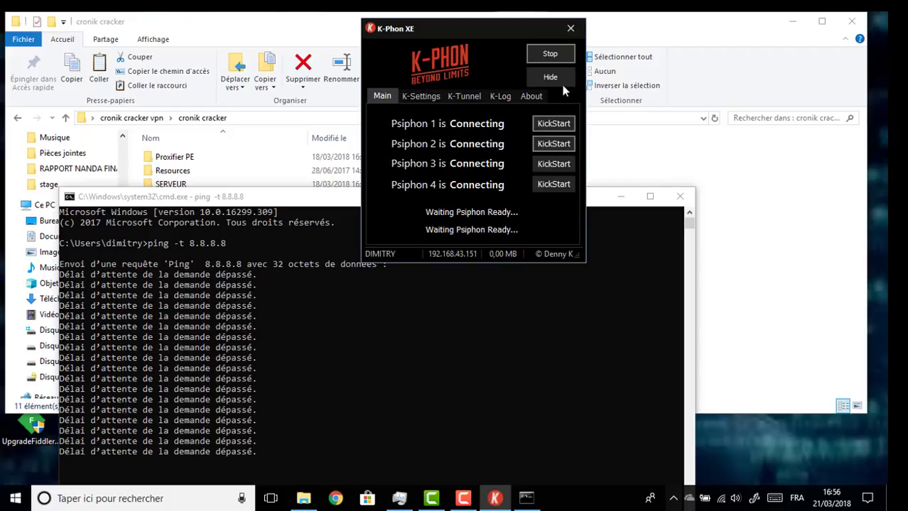
- Stop the K-Phon XE connection and start it again
click(566, 54)
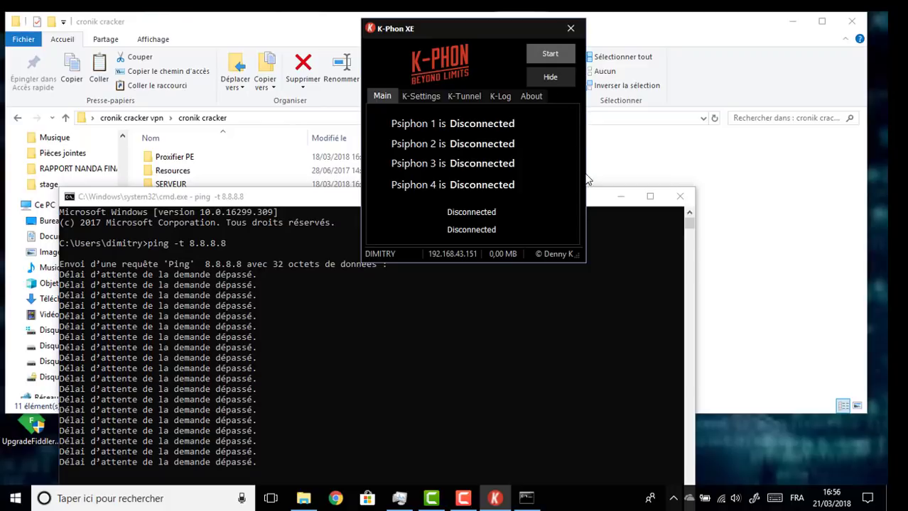
click(566, 54)
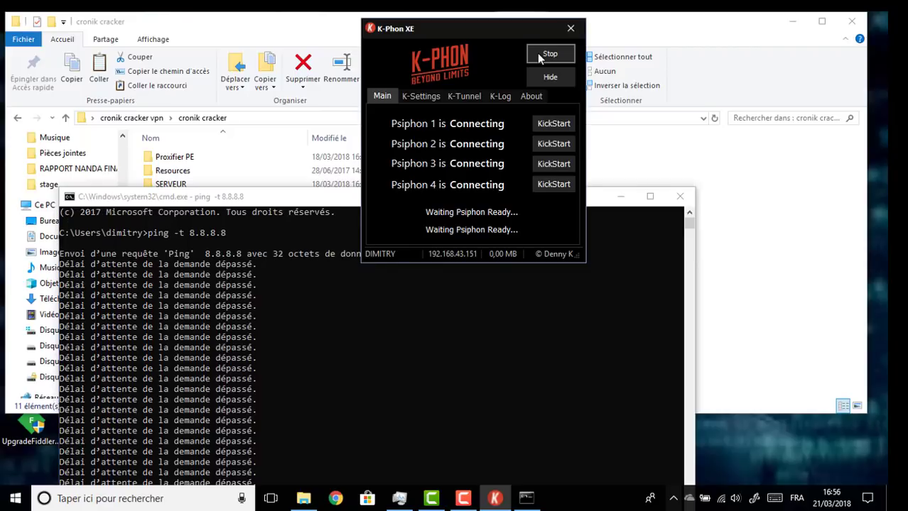
click(462, 499)
click(824, 437)
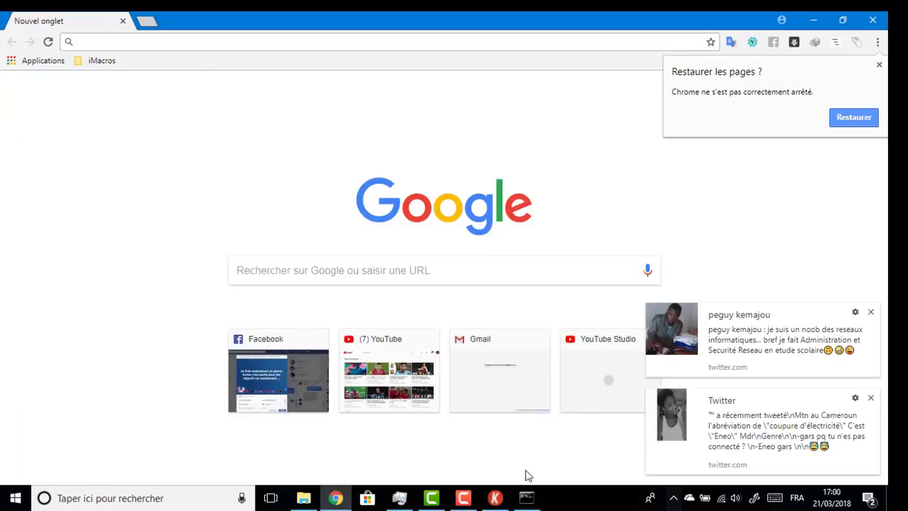
- Check the ping output in the Command Prompt and the status of the four Psiphon connections in K-Phon XE
mouse_move(495, 499)
click(526, 498)
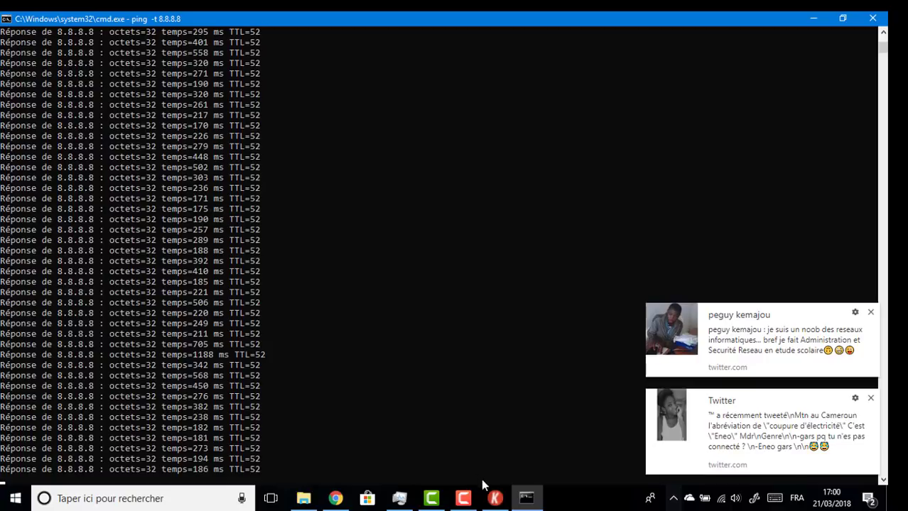
click(494, 497)
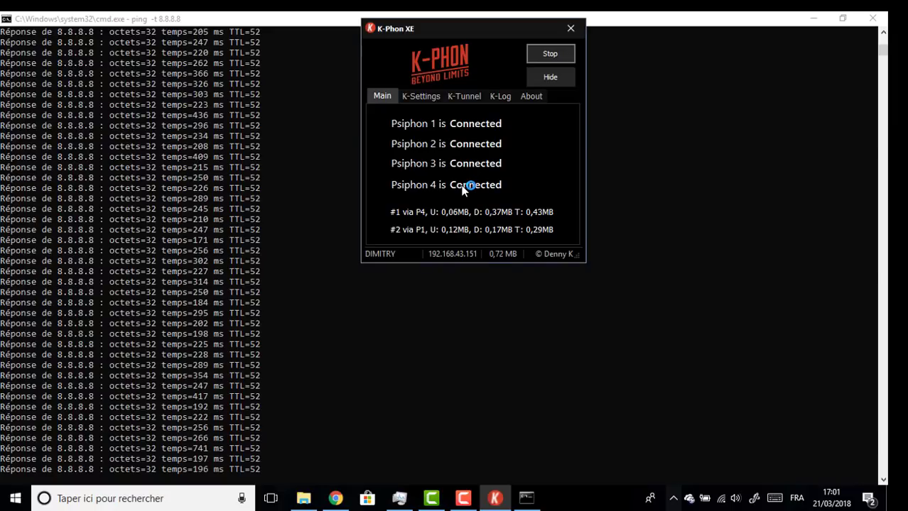
- In Chrome, dismiss the page-restore prompt, load the K-Phon Mini download page on sourceforge.net and look through it
click(336, 499)
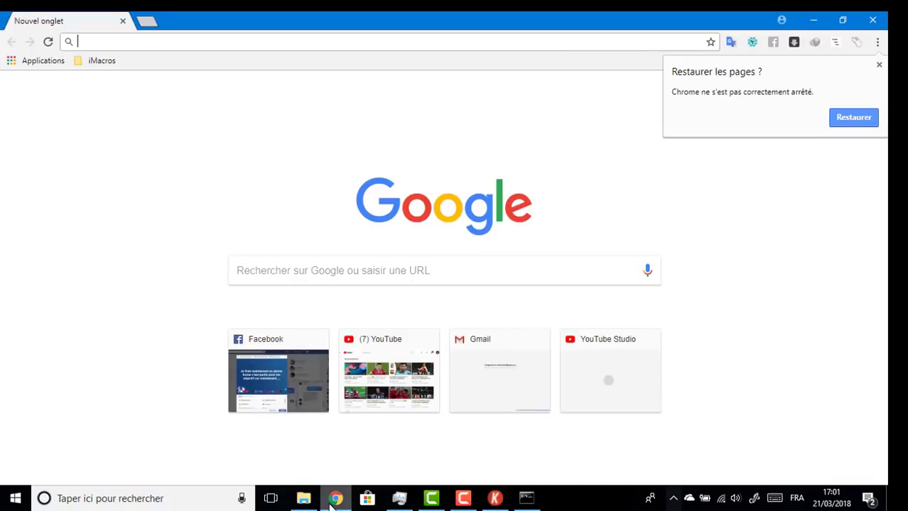
click(879, 65)
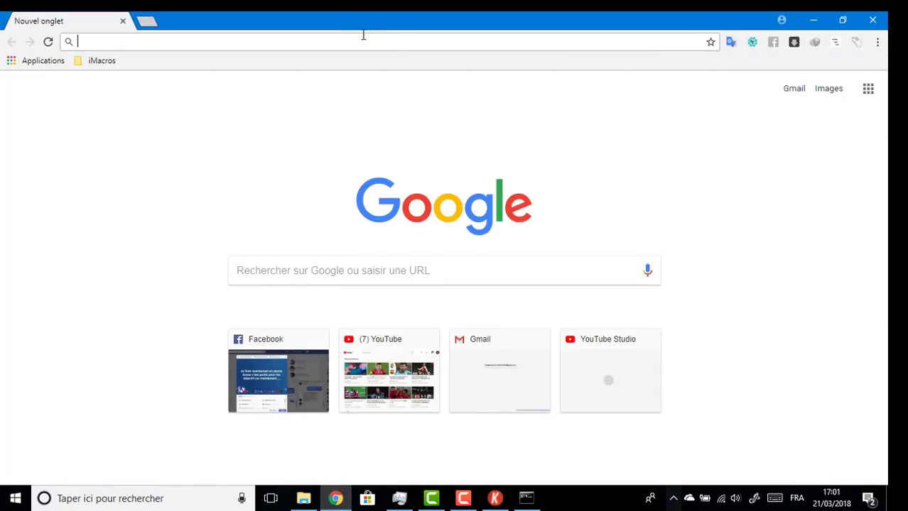
click(363, 37)
text(source)
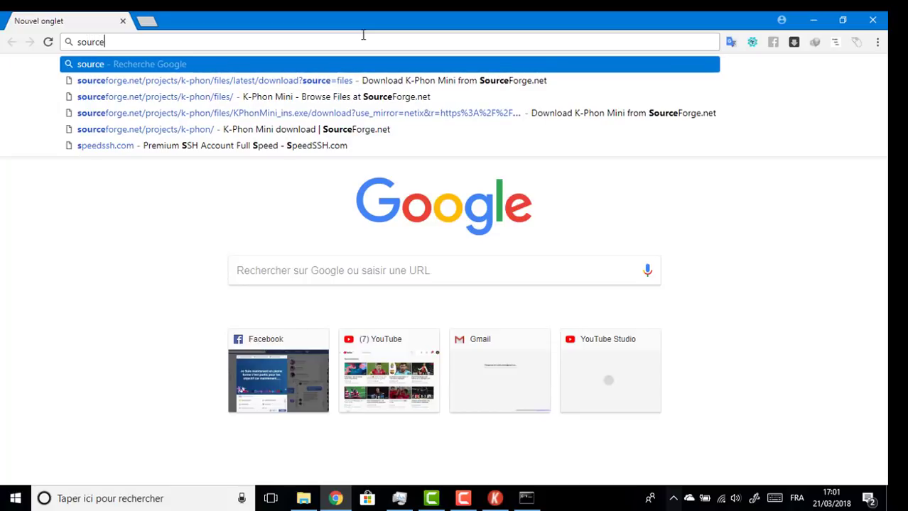
text(forge.net)
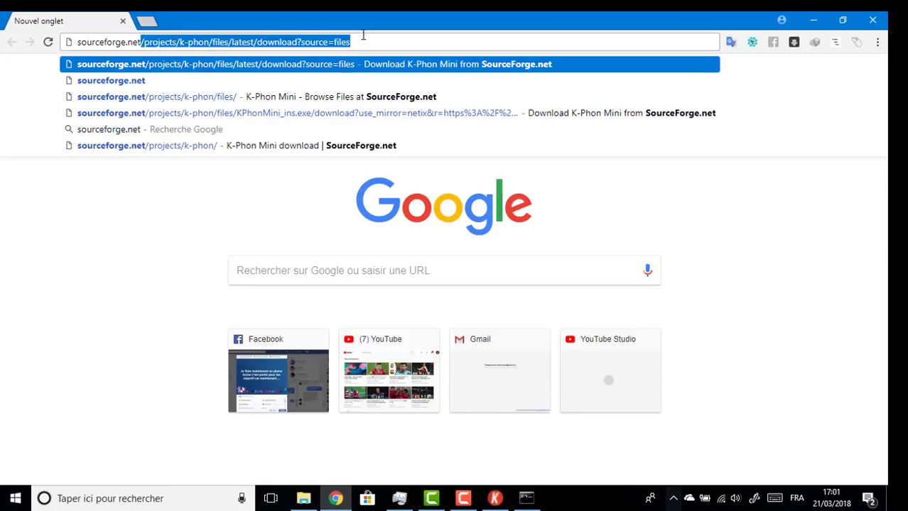
key(Return)
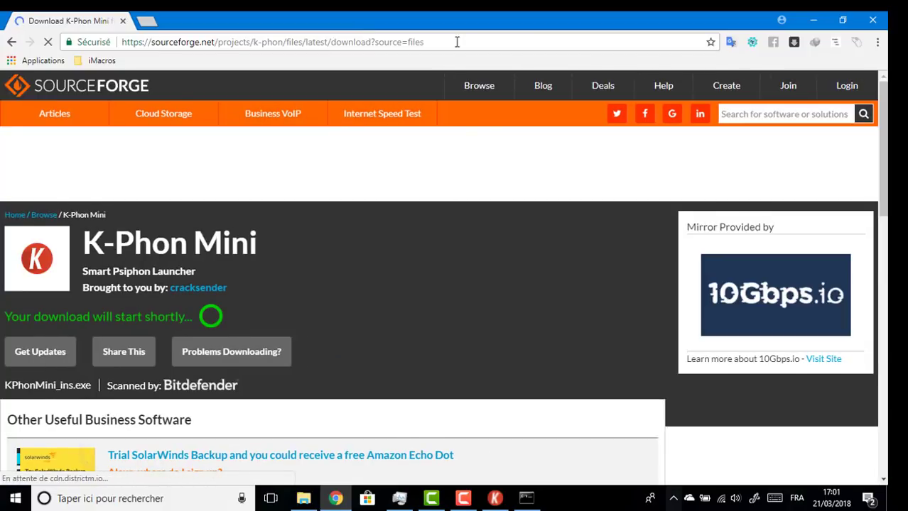
scroll(439, 302, down, 2)
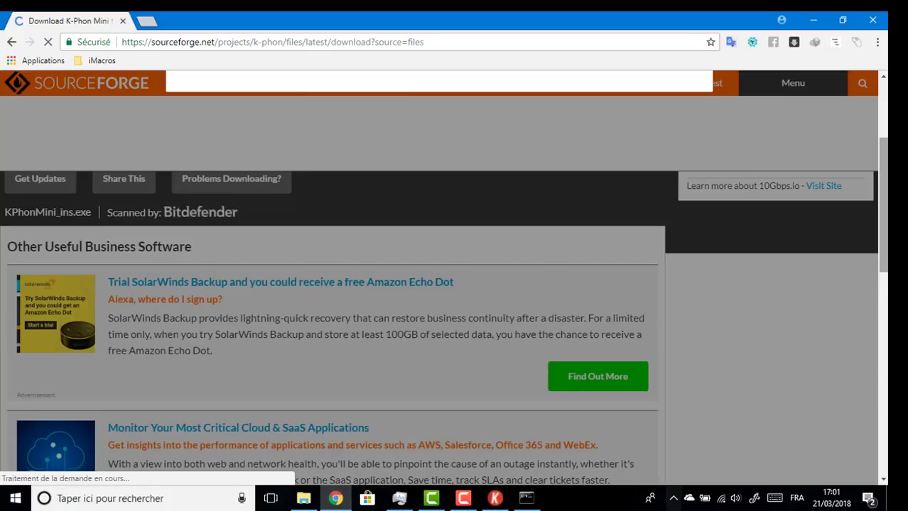
scroll(887, 282, down, 4)
scroll(887, 282, down, 5)
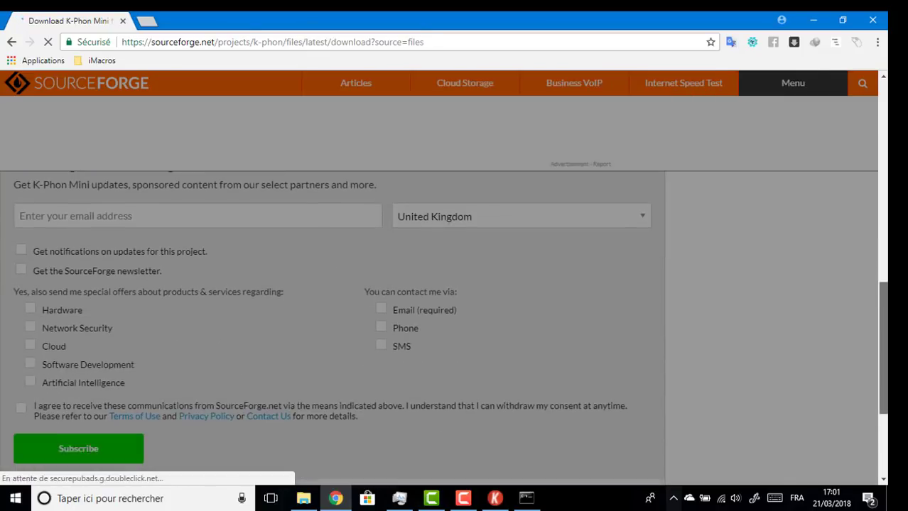
scroll(886, 282, up, 10)
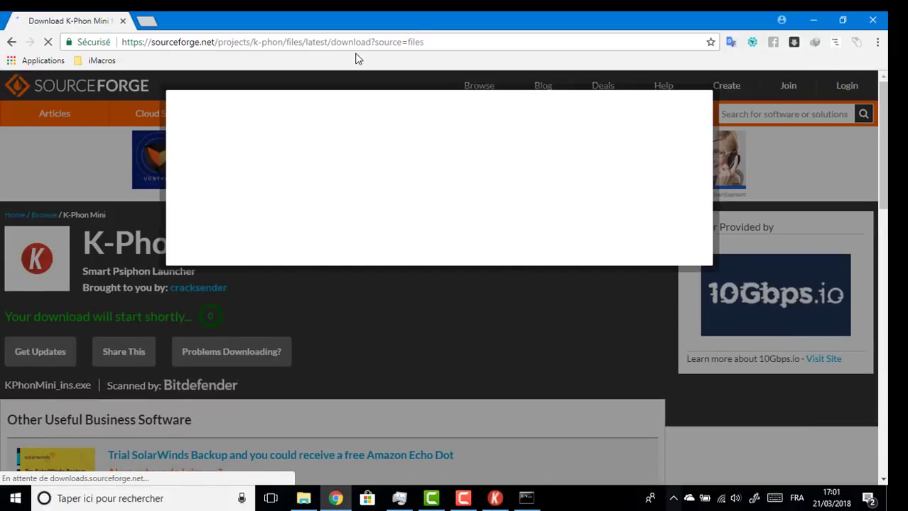
drag(425, 42, 223, 42)
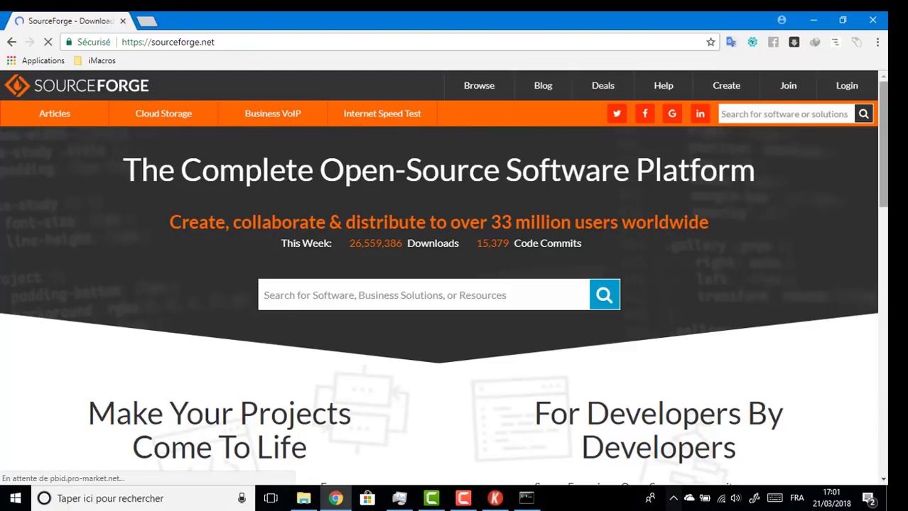
scroll(462, 213, down, 5)
scroll(457, 218, down, 5)
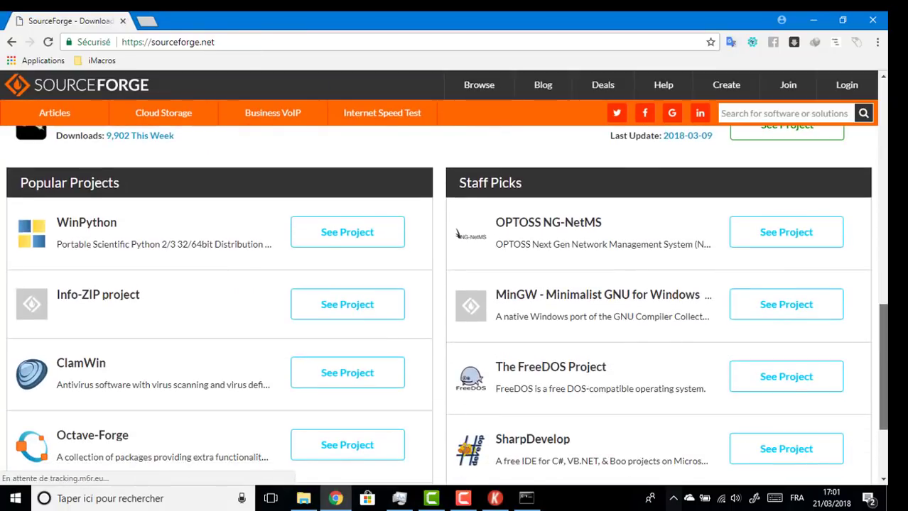
- Look through the remaining Popular Projects and Staff Picks on the SourceForge home page down to the footer, then return to its beginning
scroll(454, 285, down, 2)
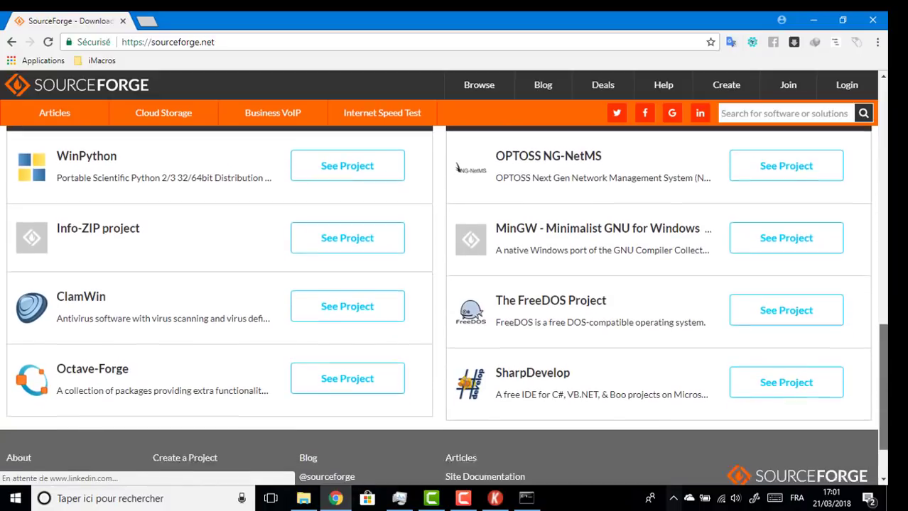
scroll(457, 129, down, 1)
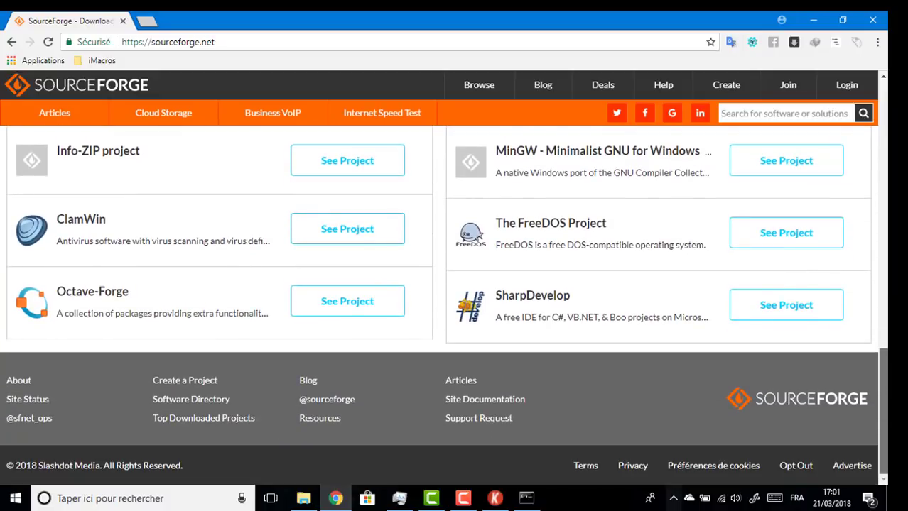
scroll(464, 305, up, 4)
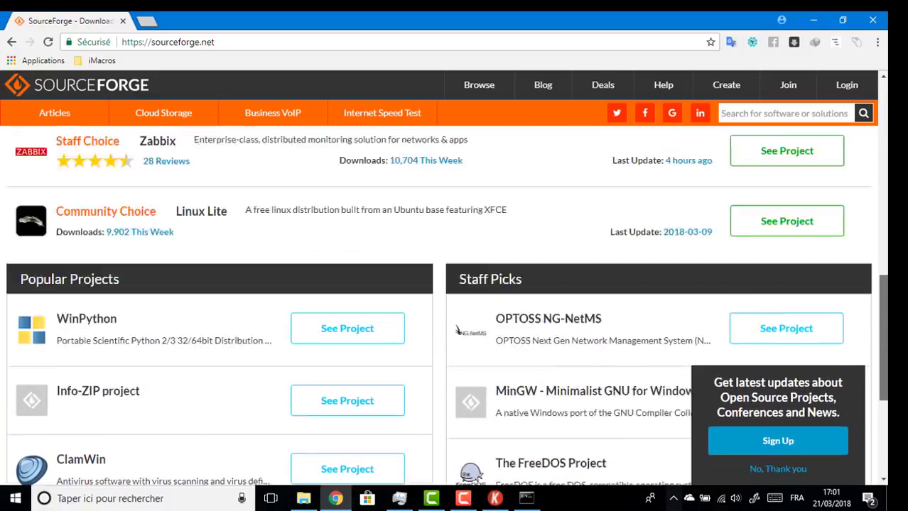
scroll(454, 305, up, 9)
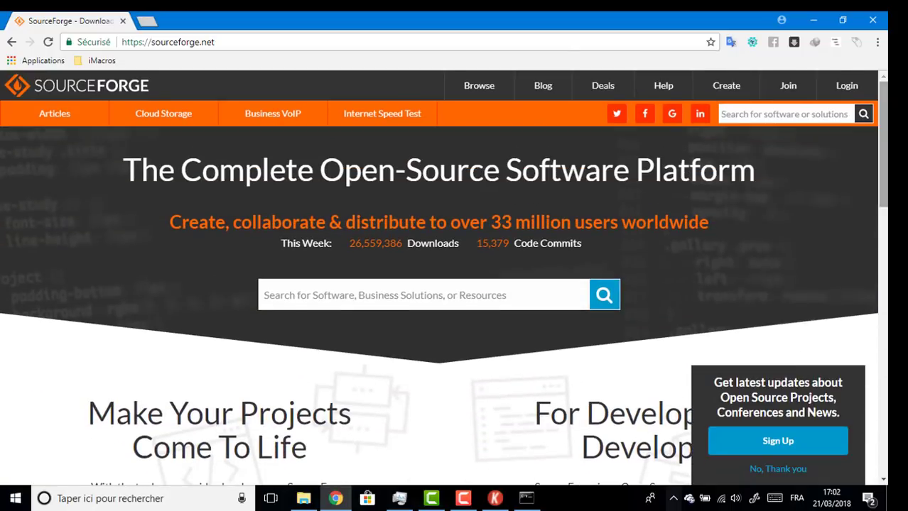
- Open youtube.com in a new browser tab
click(146, 21)
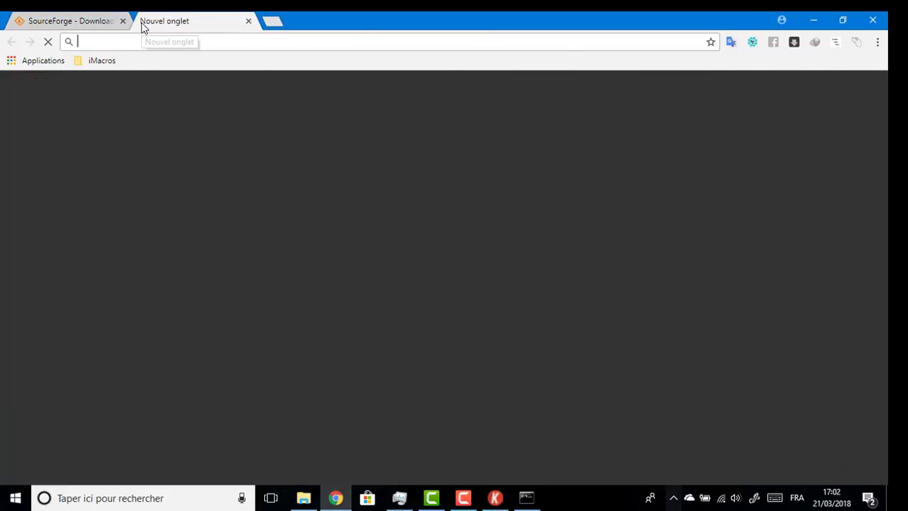
text(you)
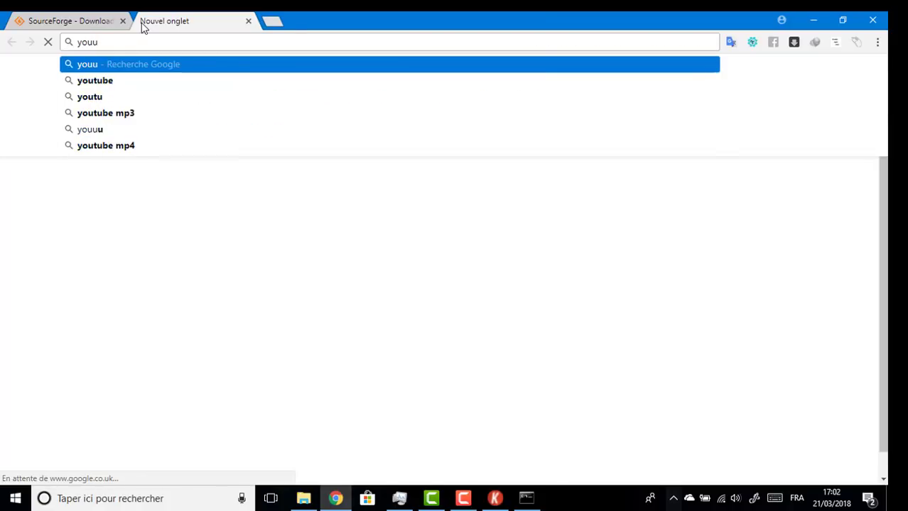
text(t)
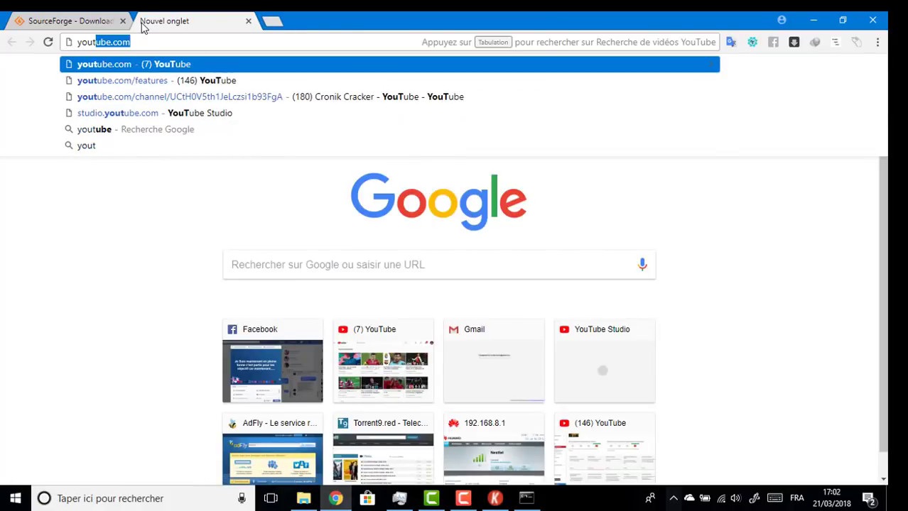
text(ube.com)
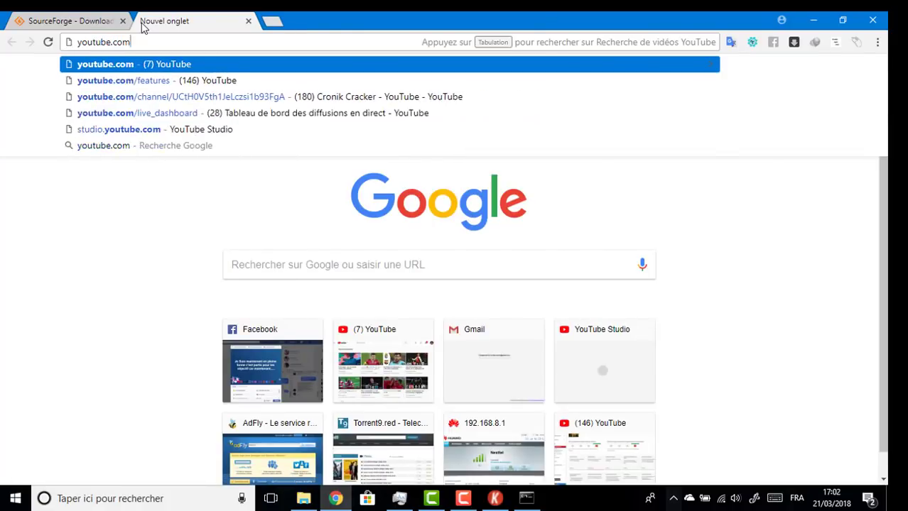
key(Return)
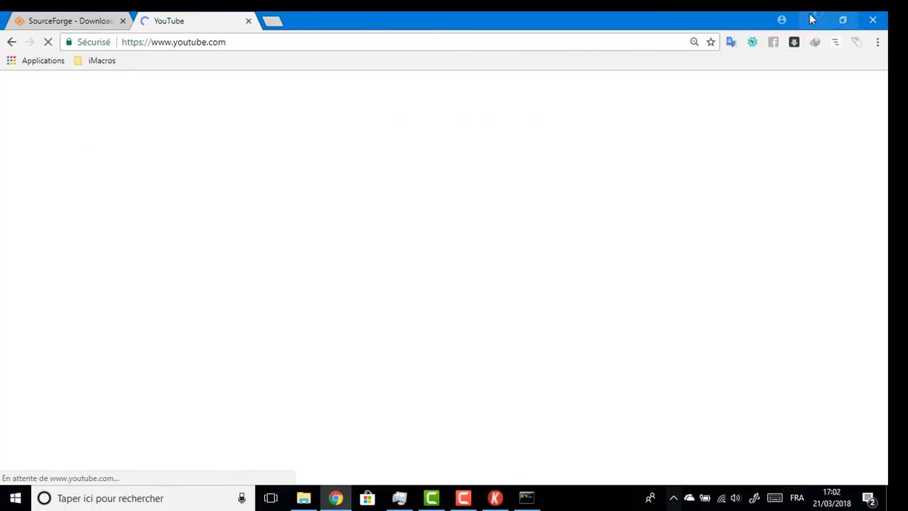
- Minimize Chrome, move the K-Phon XE window aside on the desktop and launch patch server.exe
click(811, 20)
click(810, 19)
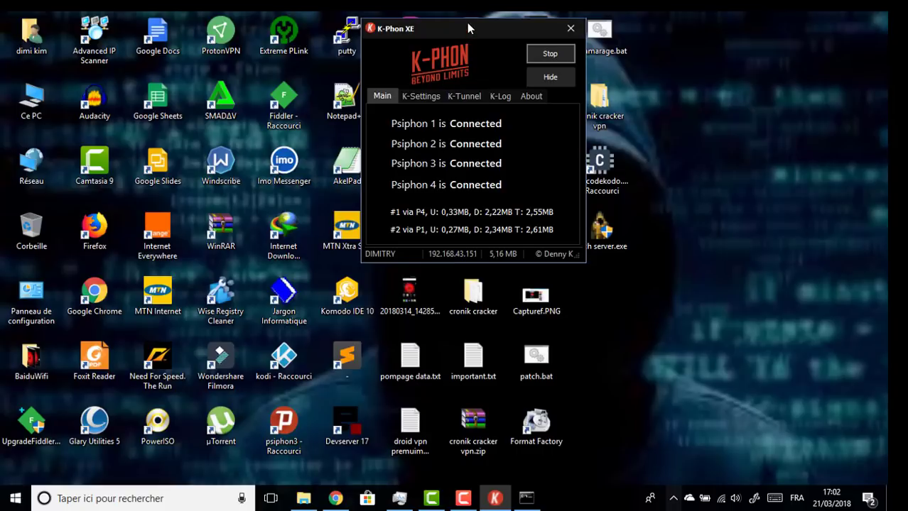
drag(448, 36, 329, 36)
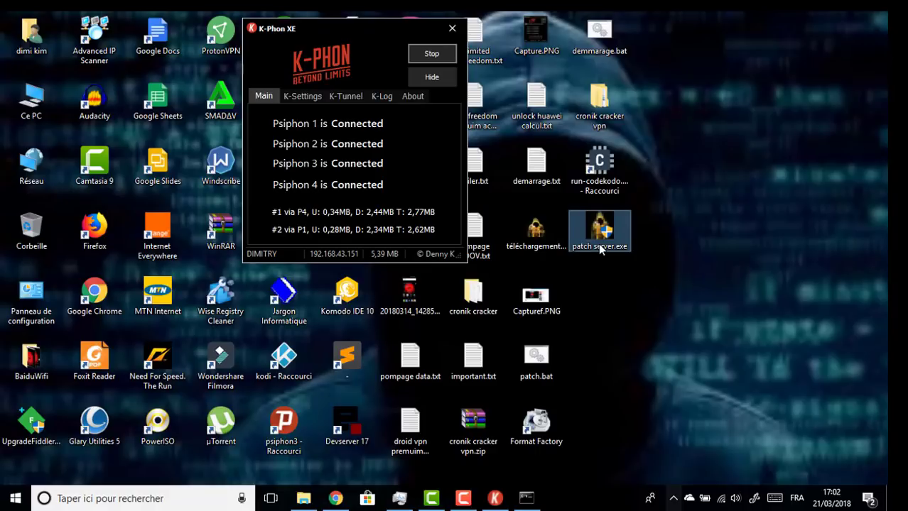
key(p)
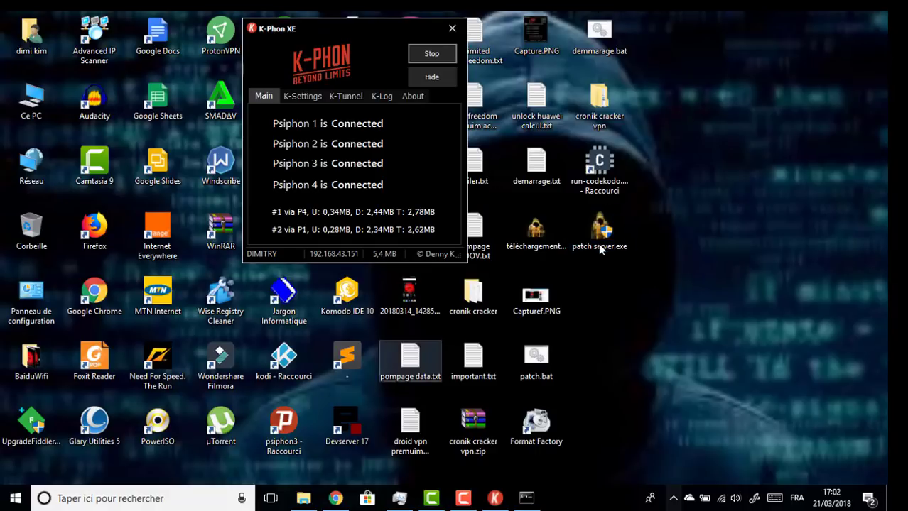
double_click(598, 243)
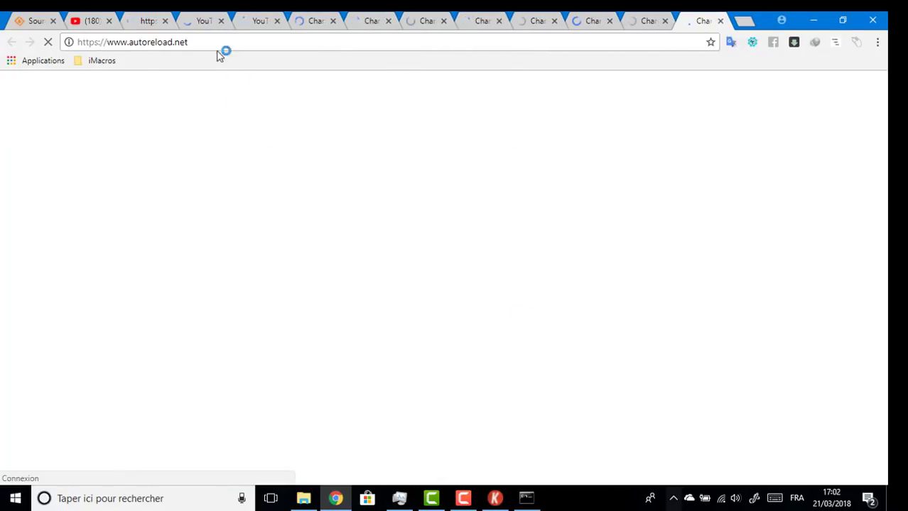
- Check the Psiphon connections in K-Phon XE and view the opened YouTube, Facebook, Twitter and Telegram tabs in Chrome
click(503, 501)
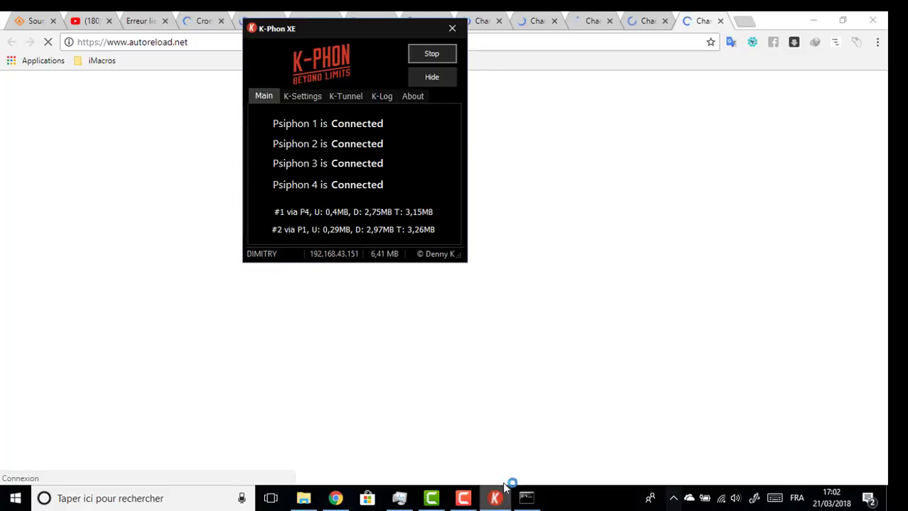
click(206, 20)
click(256, 20)
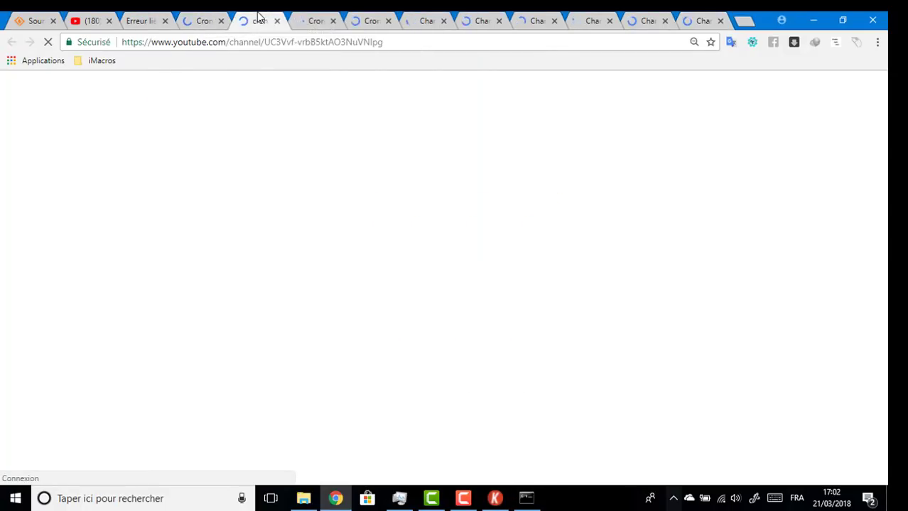
click(314, 20)
click(428, 18)
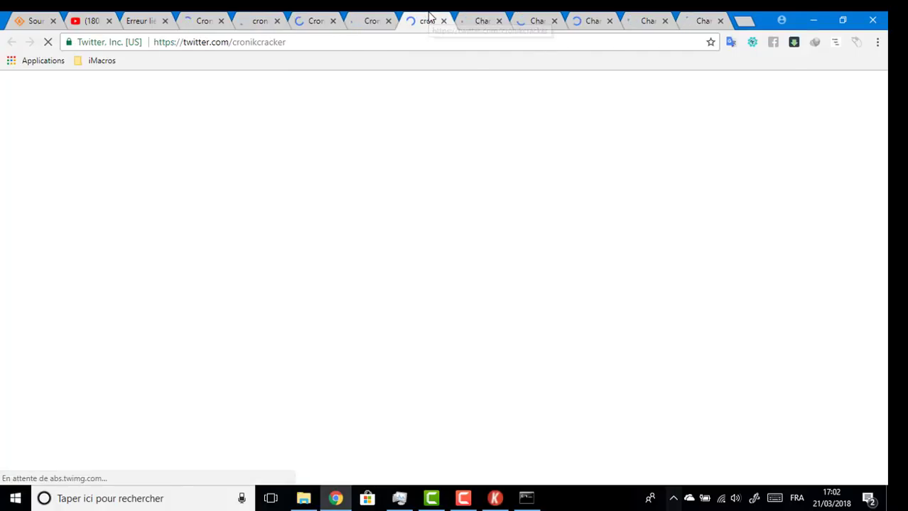
click(478, 19)
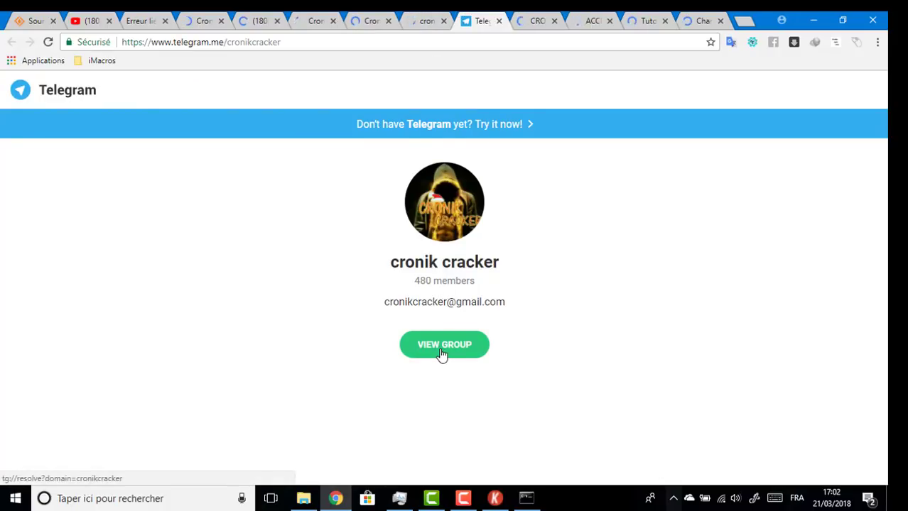
- View the cronikcrackers.blogspot.co.uk tab and look through the Psiphon instructions on the freetutosurf.tk page
click(537, 20)
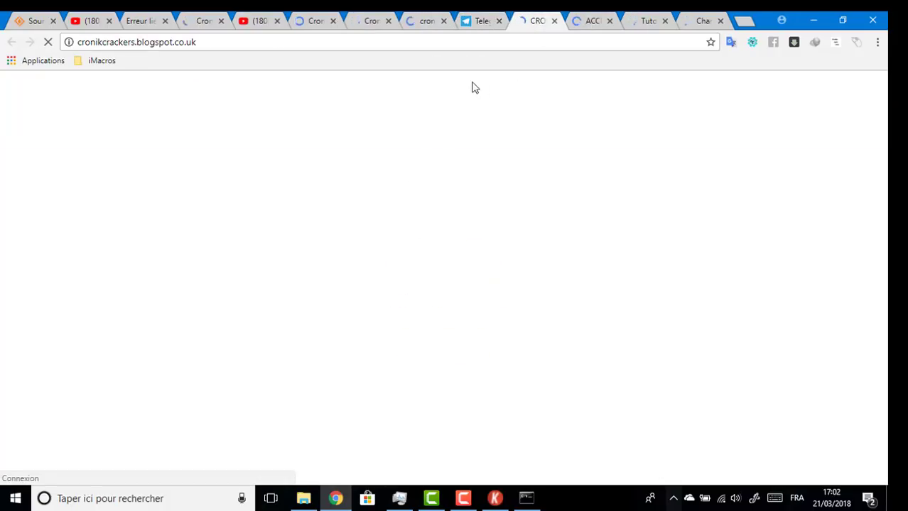
click(588, 21)
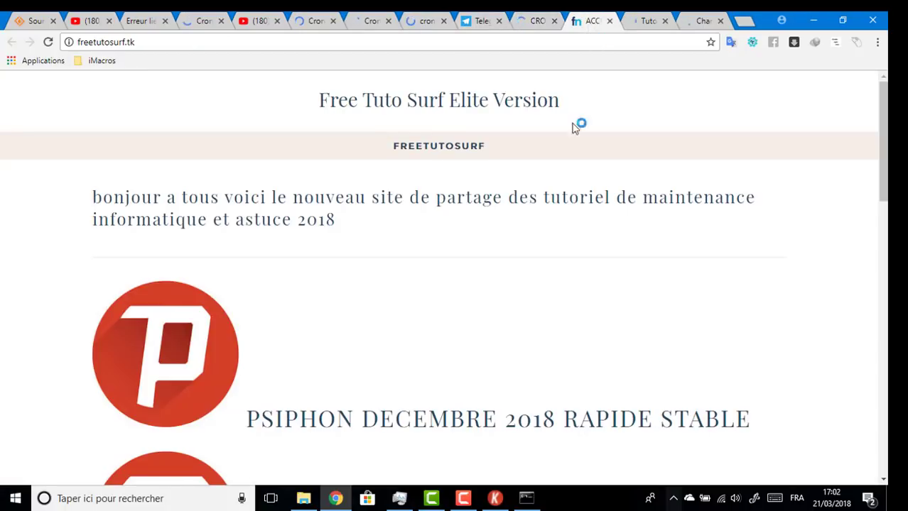
scroll(575, 128, down, 4)
scroll(576, 128, up, 2)
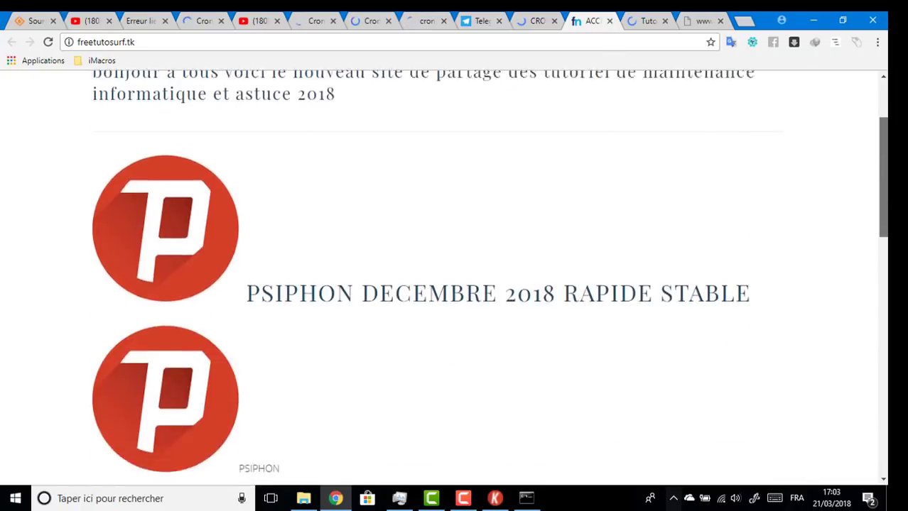
scroll(489, 268, down, 8)
scroll(489, 268, up, 5)
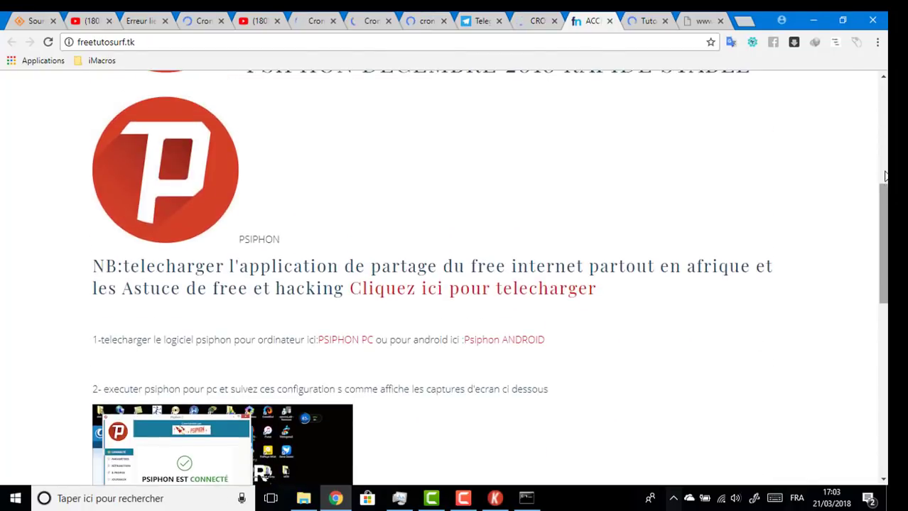
- Look through the freetutosurf.blogspot.co.uk page in its tab
click(658, 19)
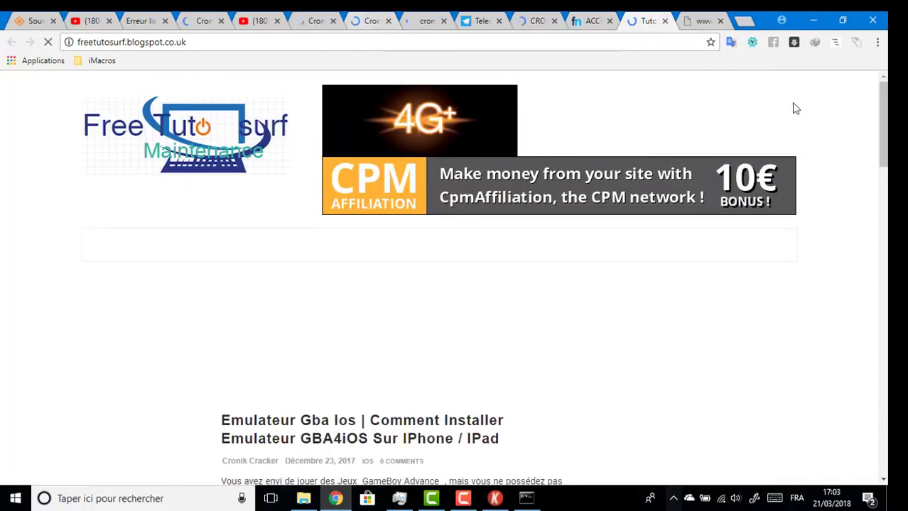
scroll(796, 108, down, 3)
scroll(795, 108, up, 4)
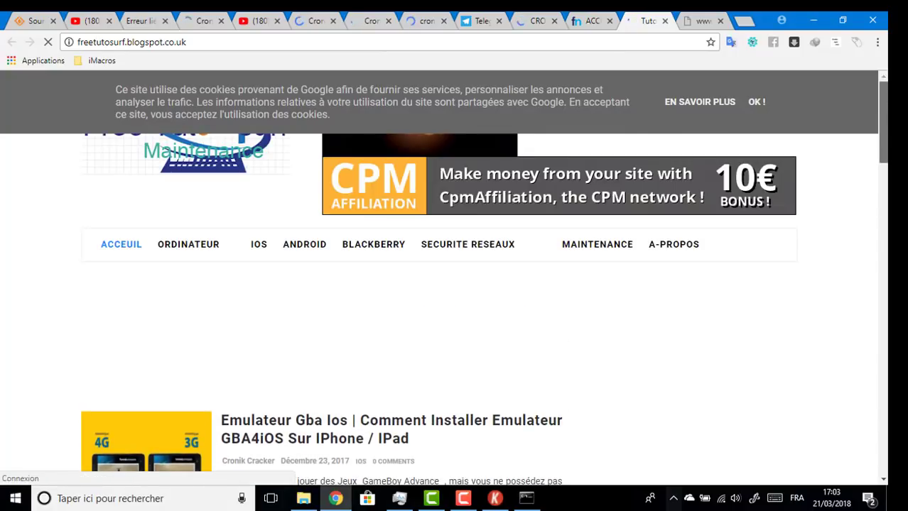
- Close the facebook.com/cronikcracker tab and look through the tweets on the twitter.com/cronikcracker profile
click(363, 17)
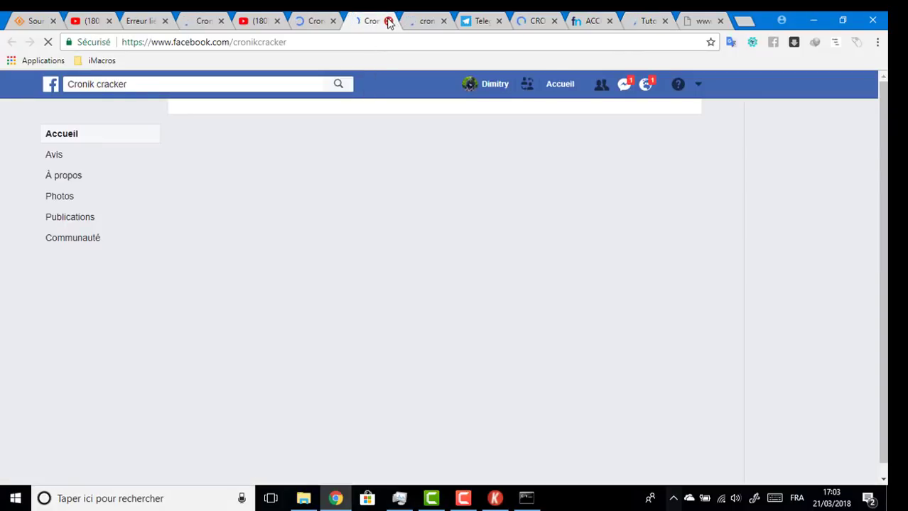
click(388, 21)
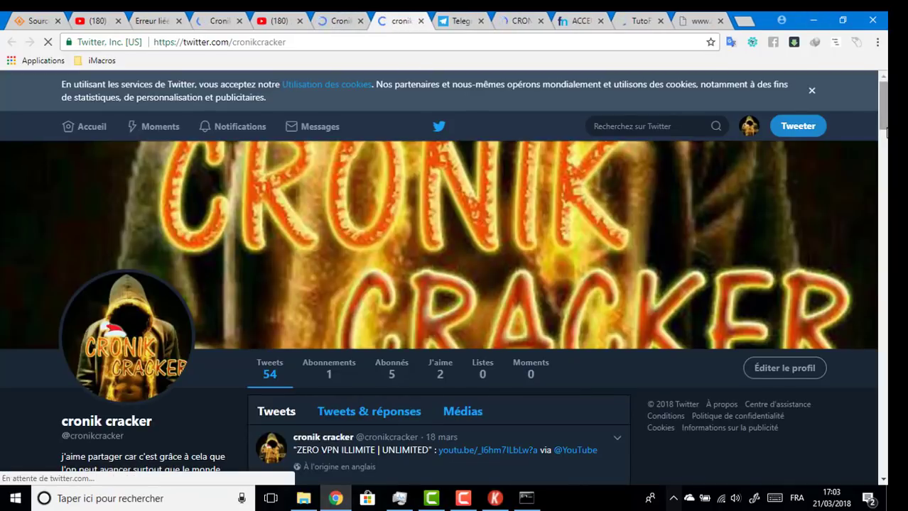
scroll(886, 132, down, 10)
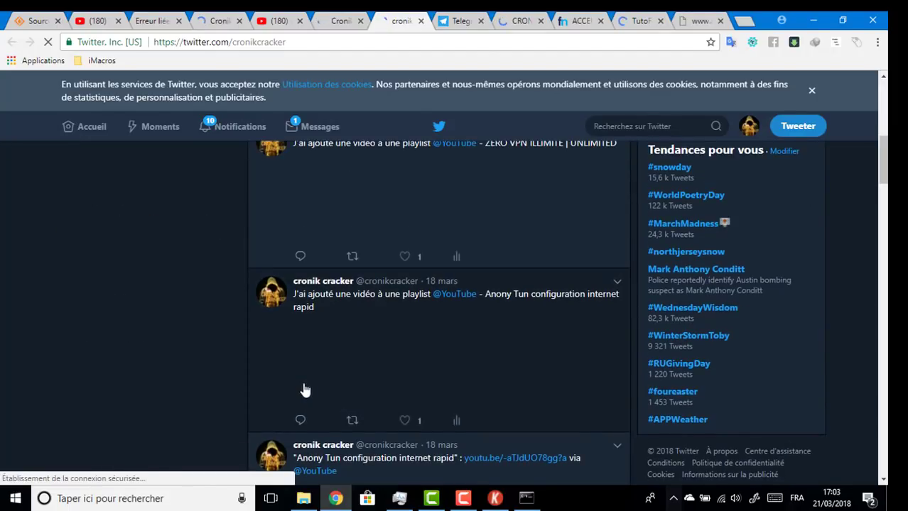
scroll(304, 390, down, 8)
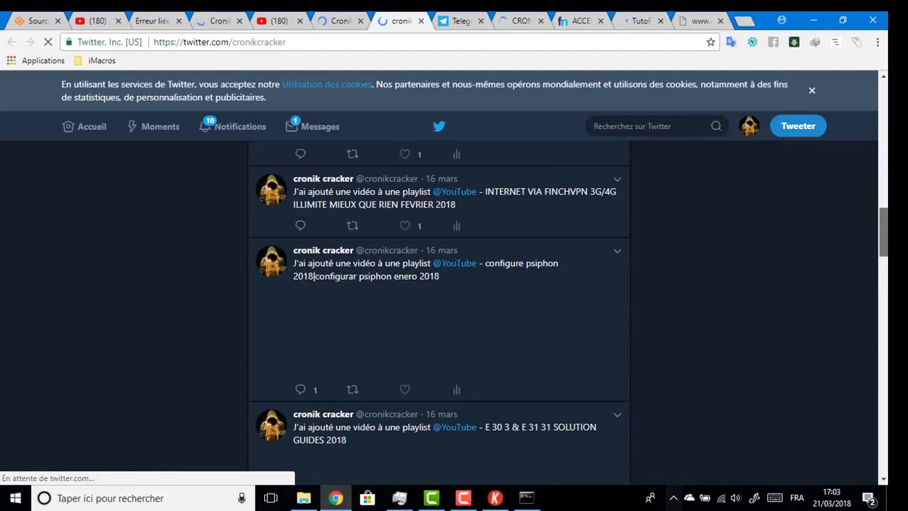
drag(883, 216, 887, 112)
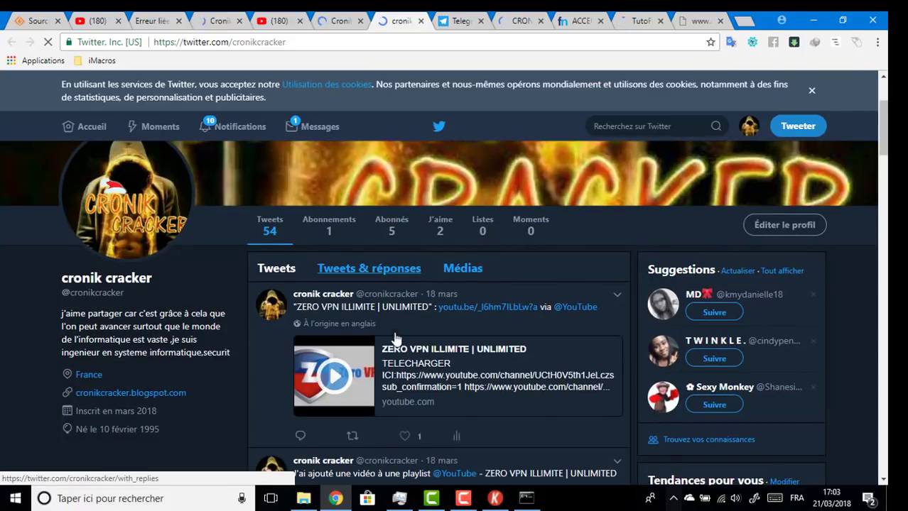
scroll(417, 267, down, 2)
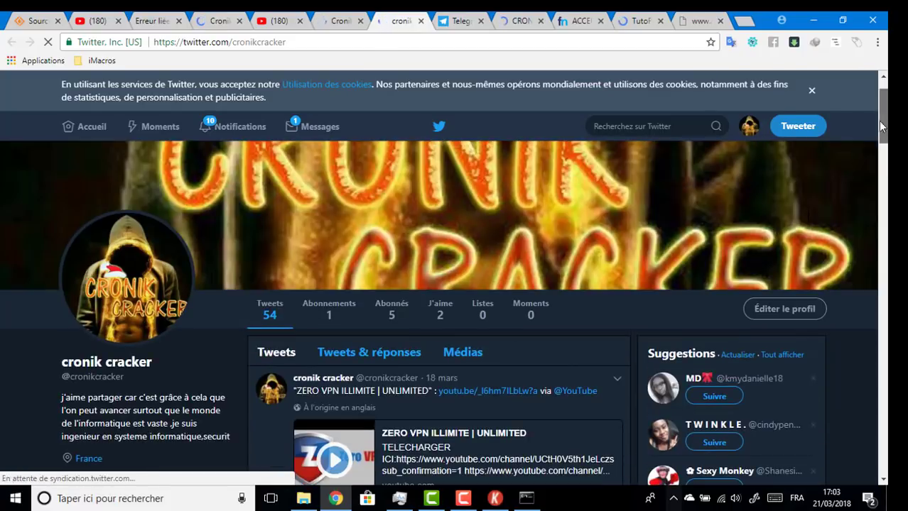
click(382, 42)
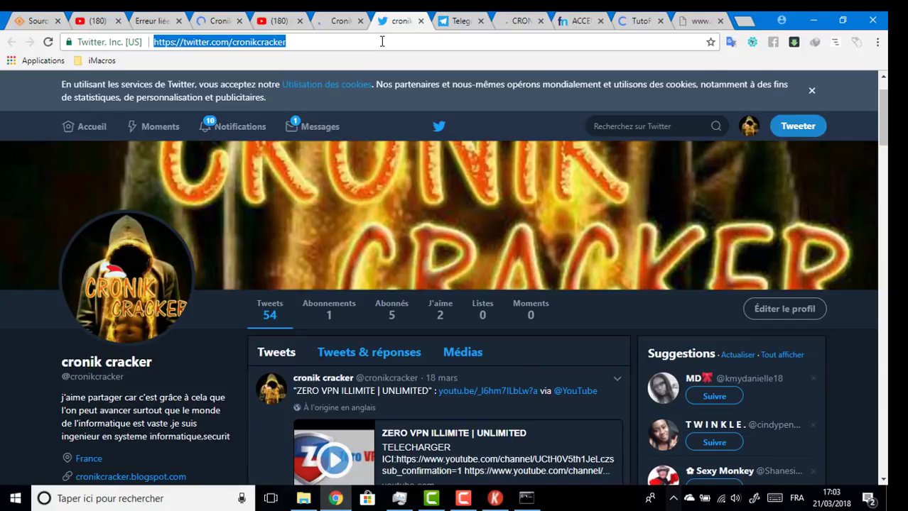
- Close the facebook.com/cronikcraker tab and view the two cronik cracker YouTube channel pages
click(337, 17)
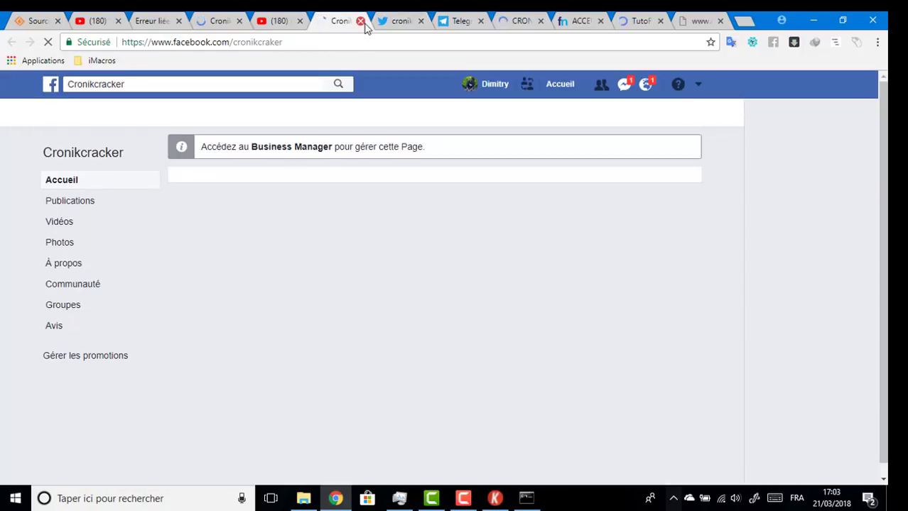
click(360, 20)
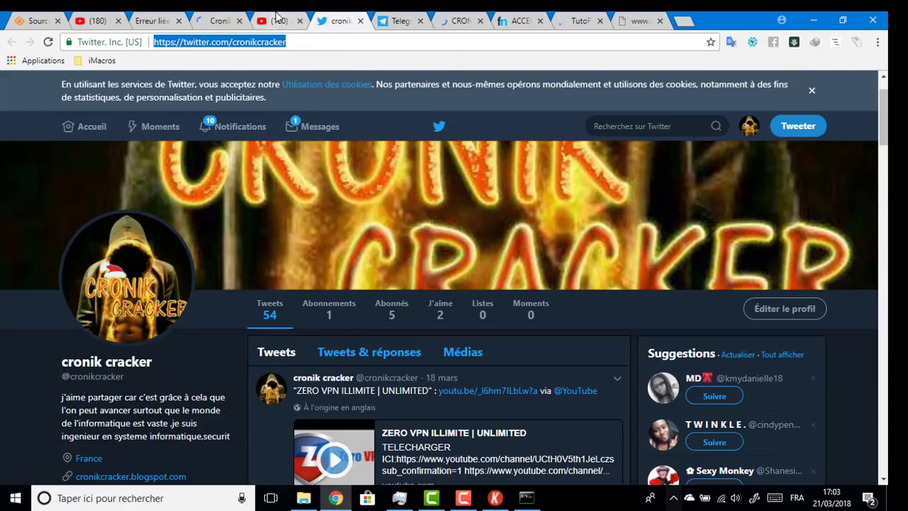
click(278, 20)
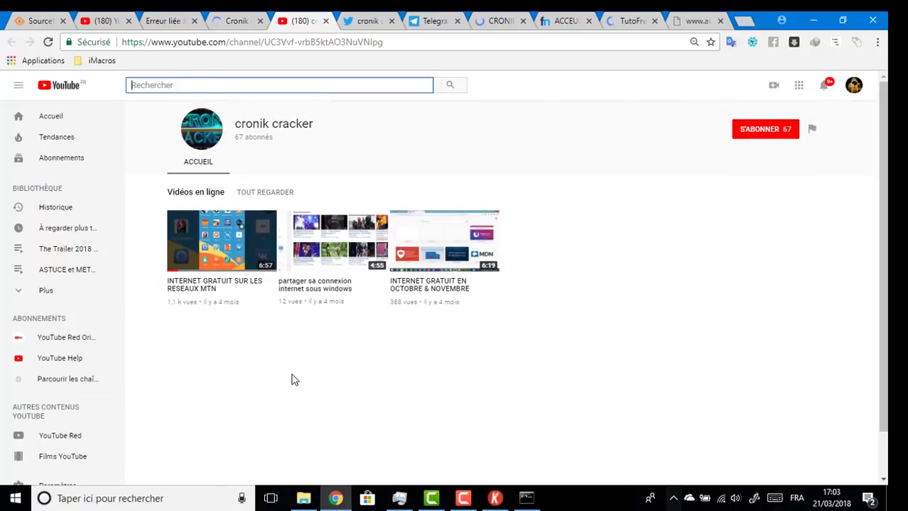
drag(291, 380, 279, 325)
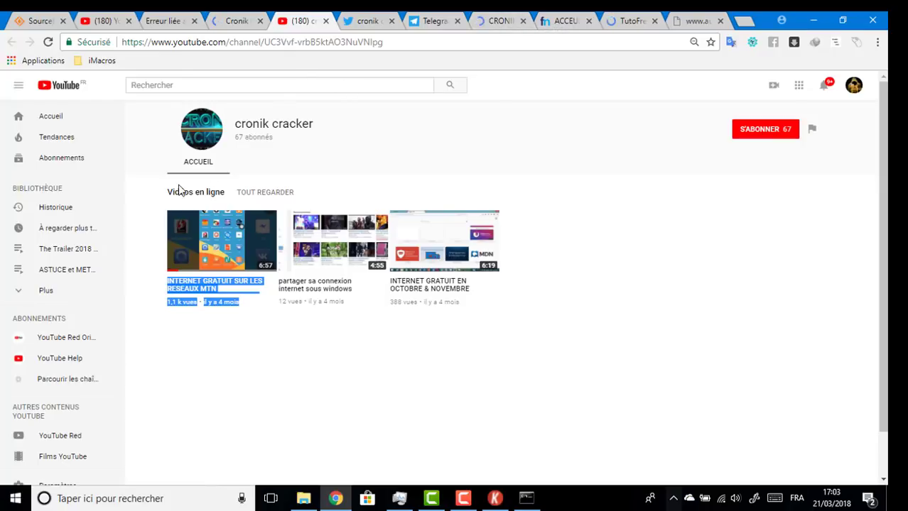
click(240, 21)
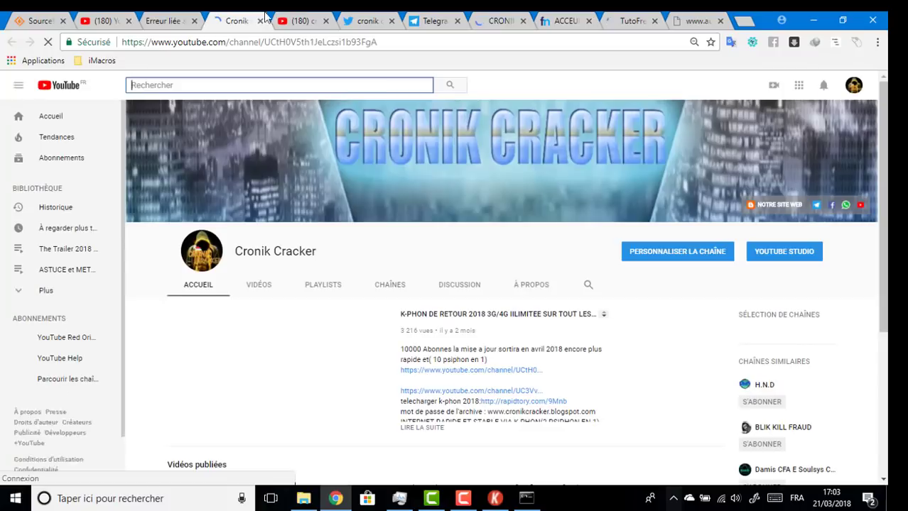
- Pause the trailer on the Cronik Cracker YouTube channel and close both YouTube channel tabs
scroll(227, 341, down, 1)
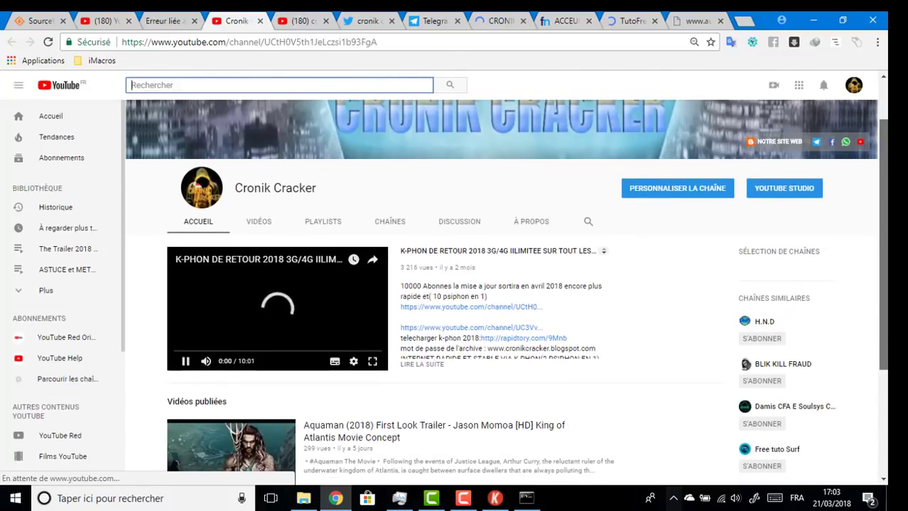
click(184, 368)
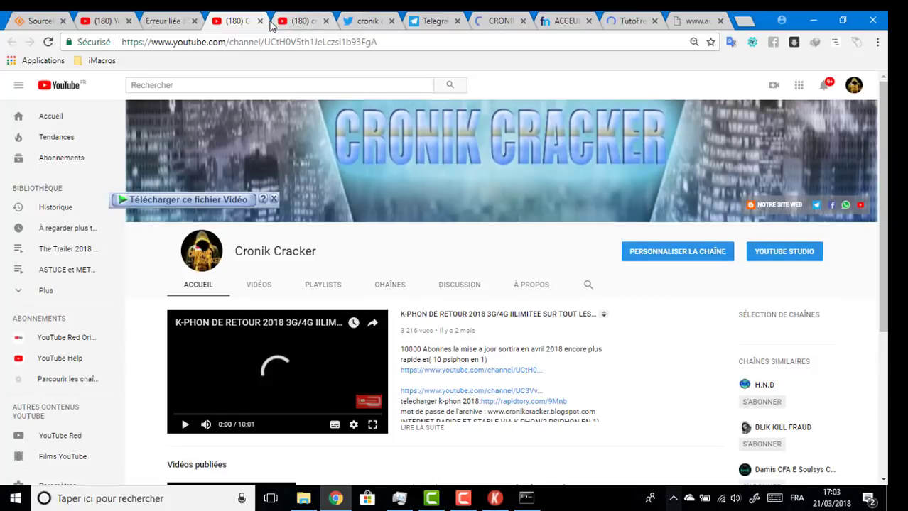
click(260, 21)
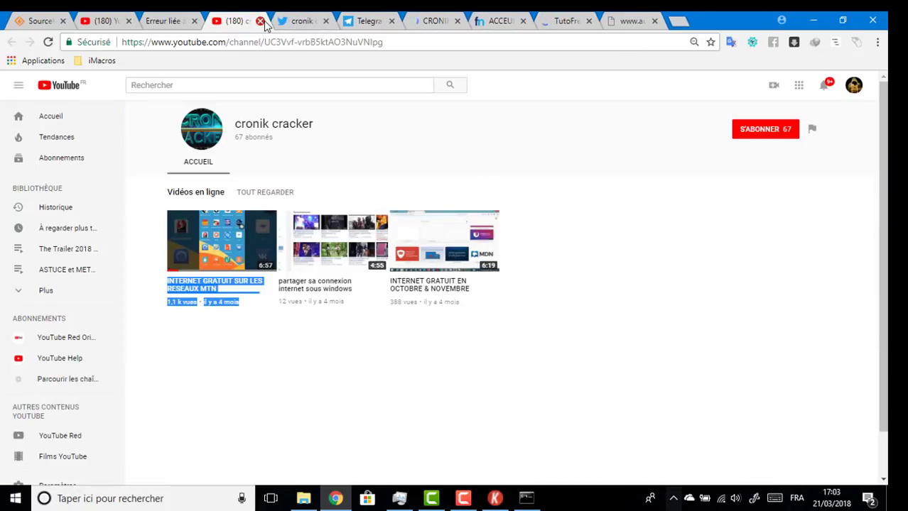
click(260, 21)
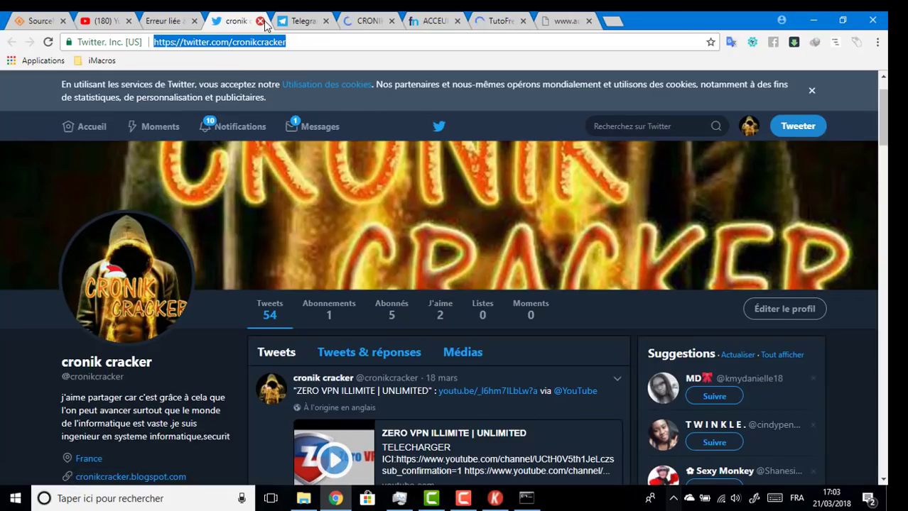
- Close the Twitter, Telegram, cronikcrackers.blogspot.co.uk and freetutosurf.tk tabs
click(260, 22)
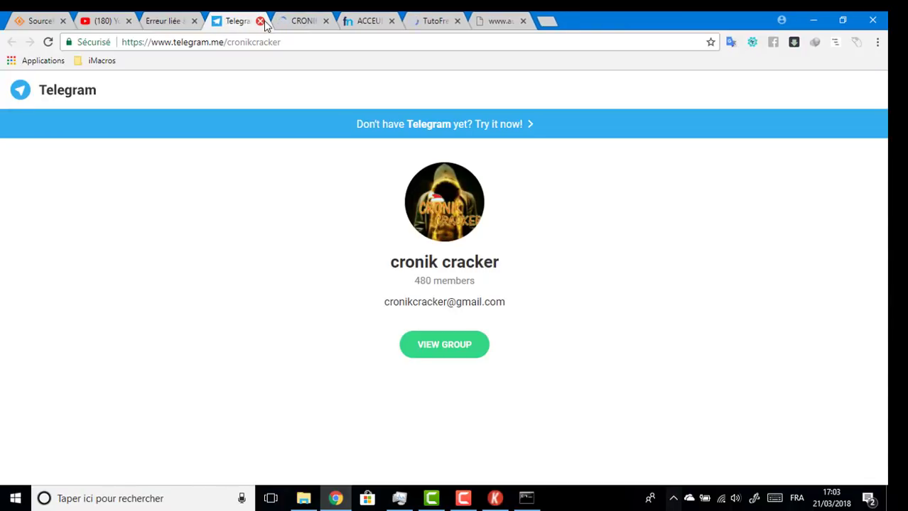
click(260, 22)
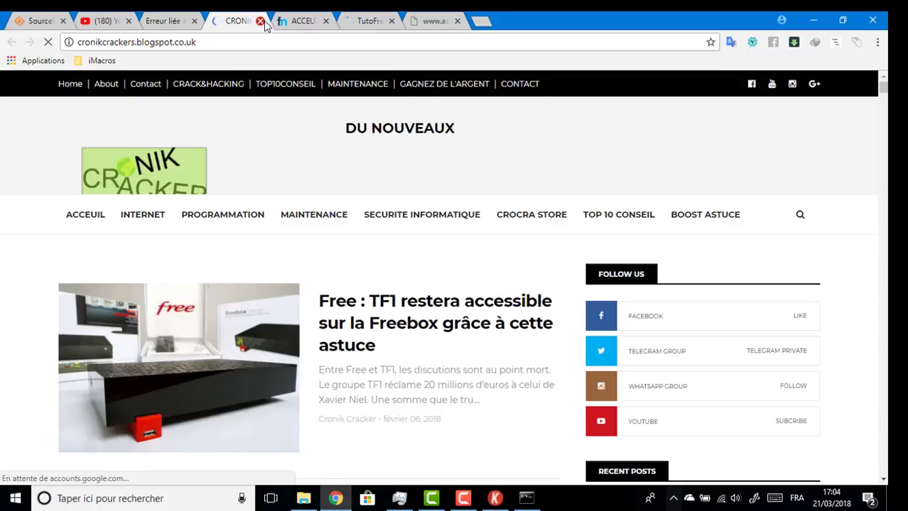
click(260, 22)
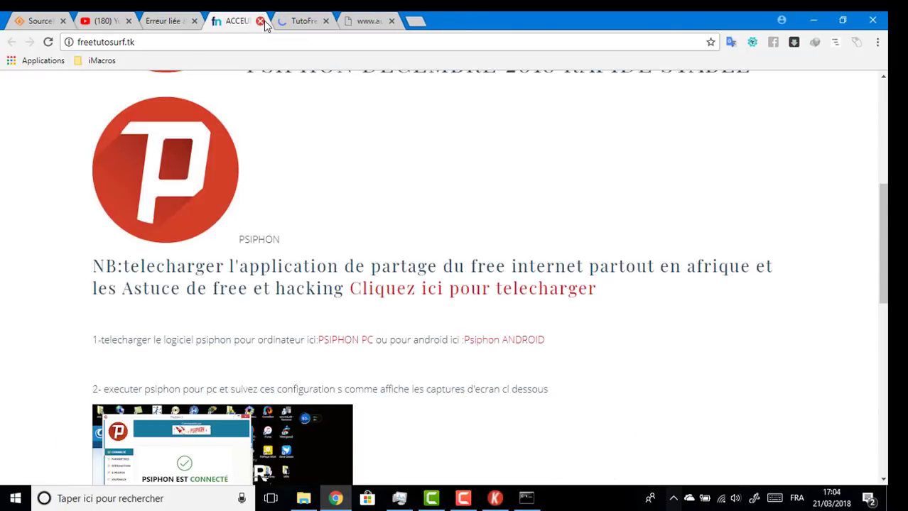
click(260, 22)
click(177, 21)
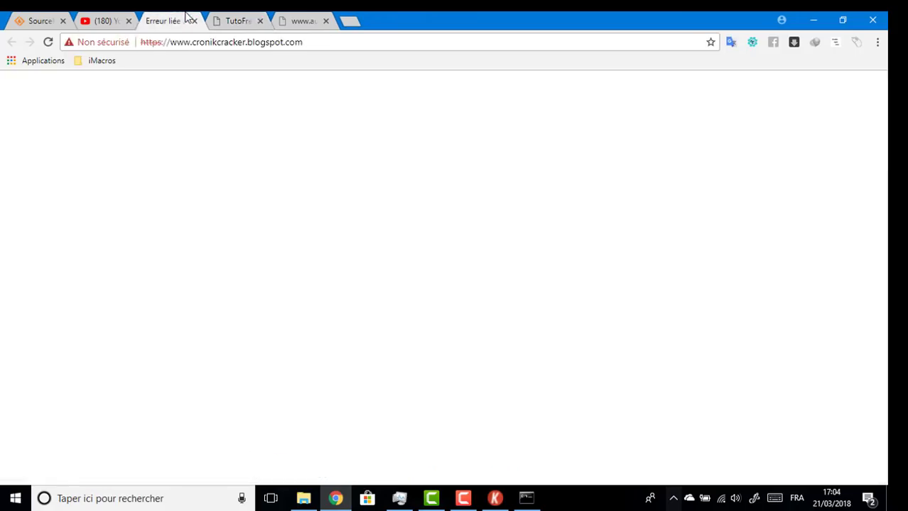
click(159, 44)
click(161, 47)
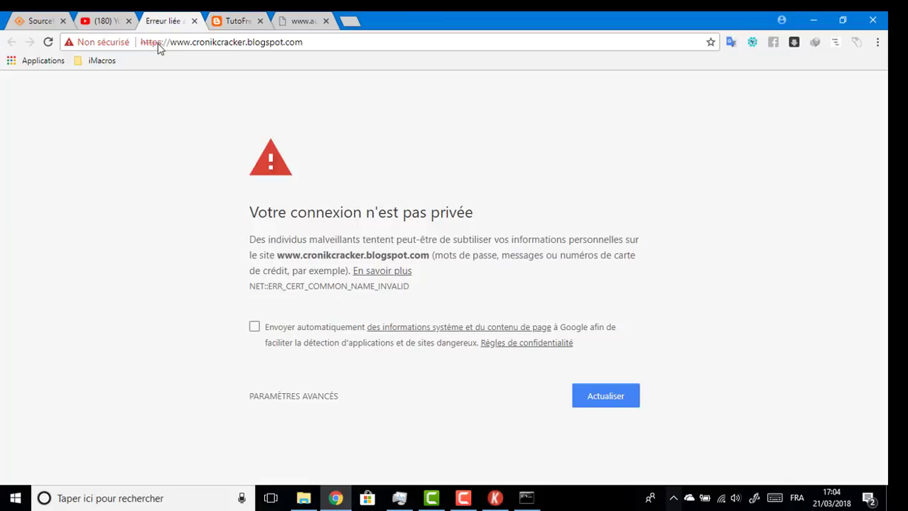
click(159, 44)
key(BackSpace)
key(Return)
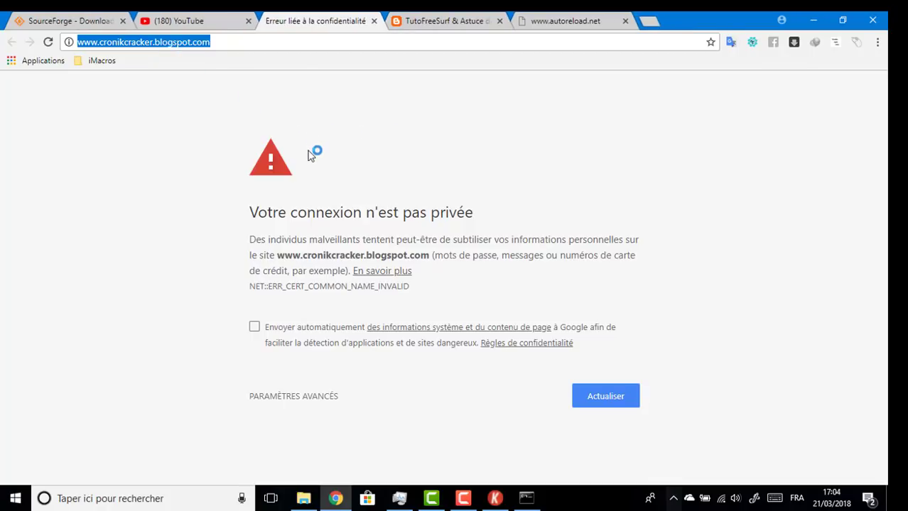
- Look through the recommended videos on the YouTube home page in its tab
click(214, 17)
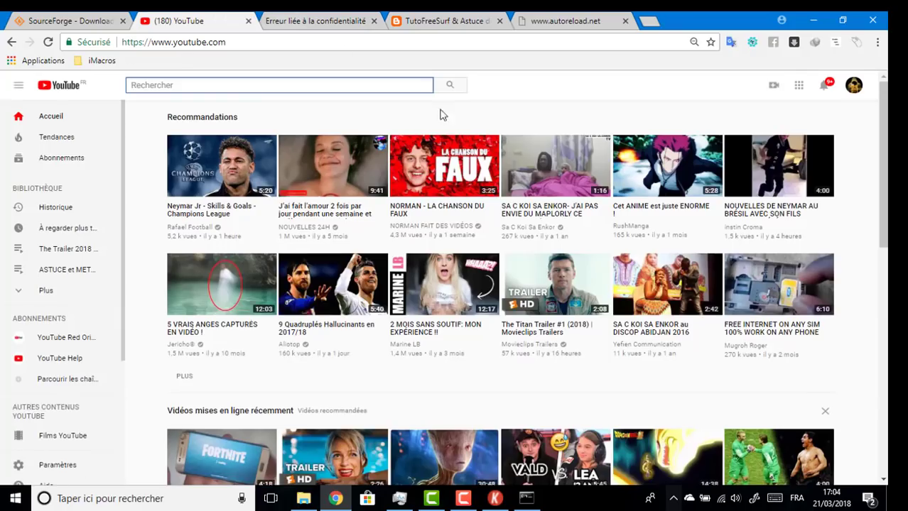
scroll(771, 213, down, 5)
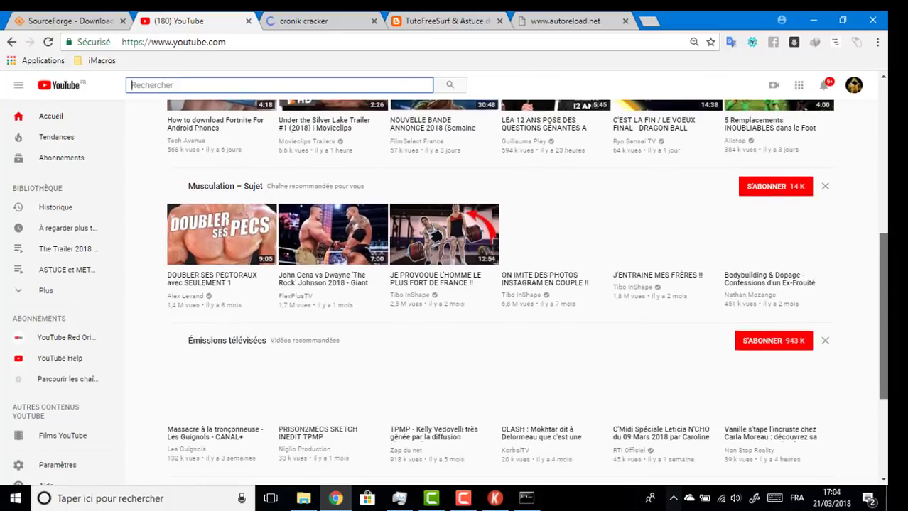
scroll(500, 284, up, 5)
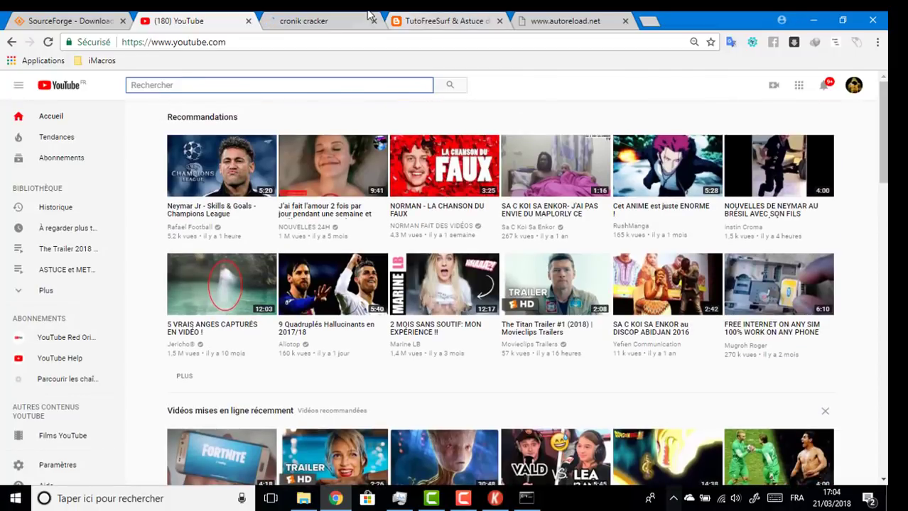
- Look through the cronikcracker.blogspot.com page in its tab and return to its beginning
click(329, 24)
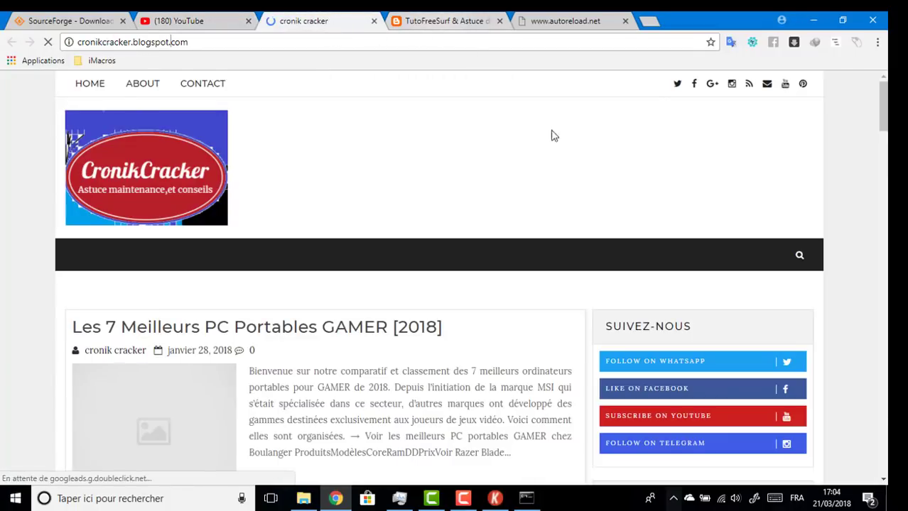
scroll(440, 284, down, 15)
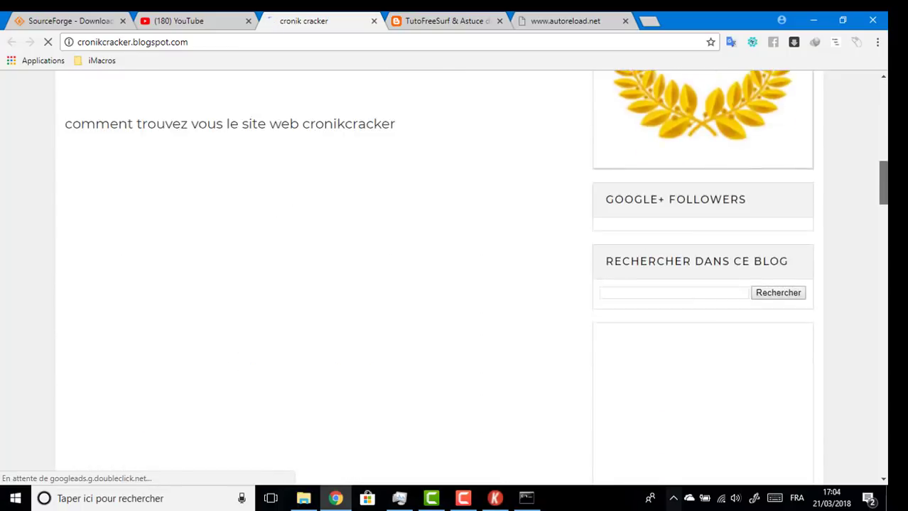
key(Home)
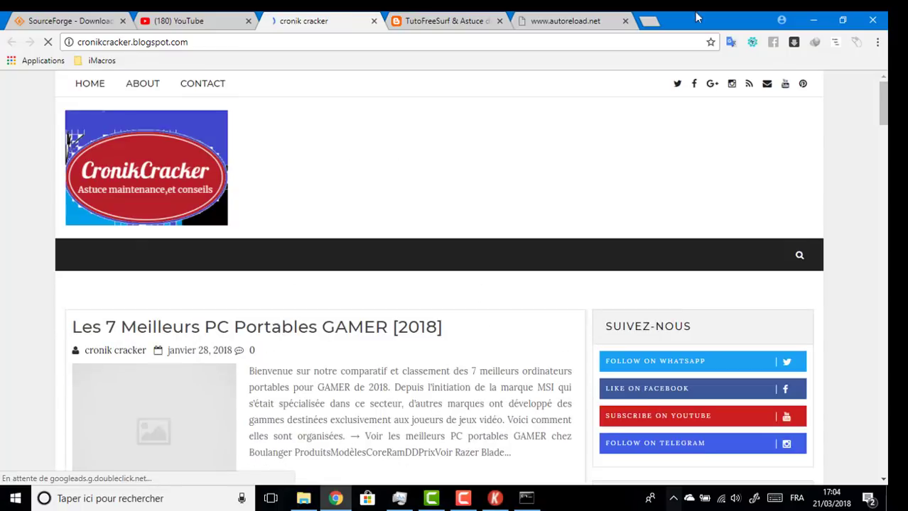
click(625, 20)
click(429, 20)
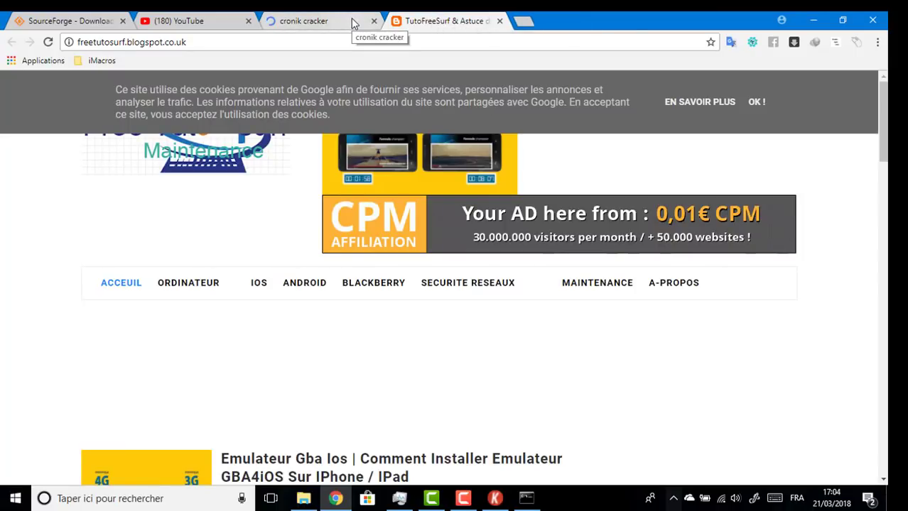
scroll(440, 284, down, 10)
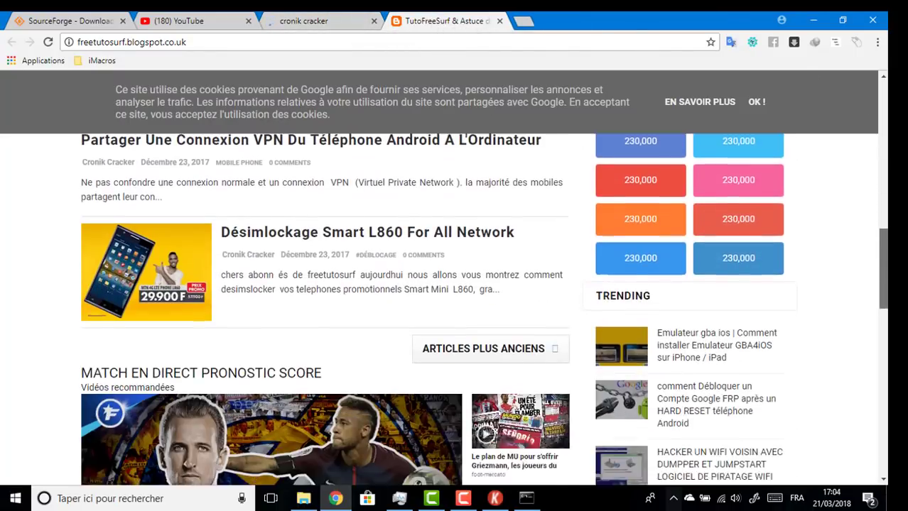
scroll(327, 305, down, 2)
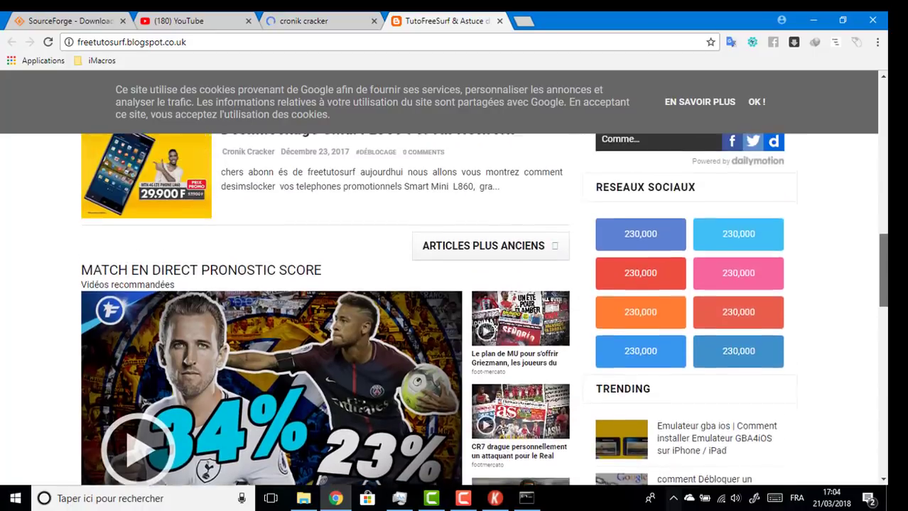
drag(885, 270, 886, 125)
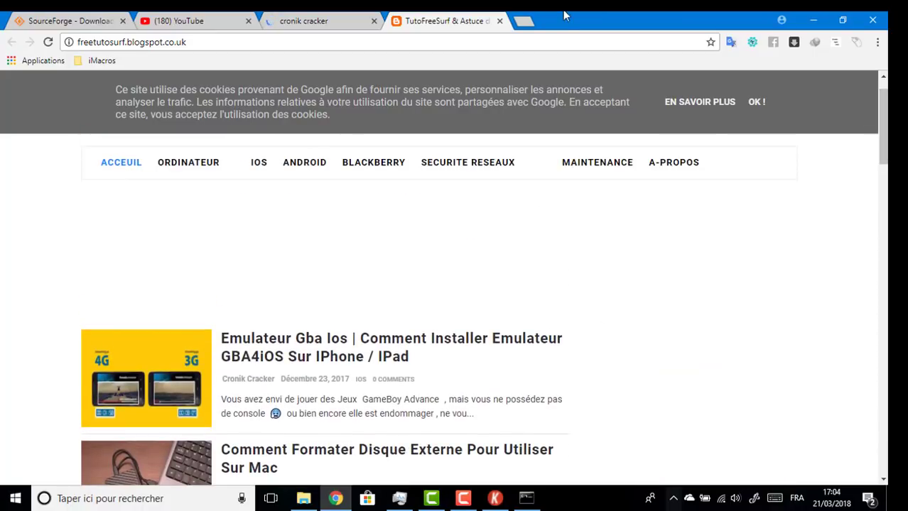
- Minimize the browser and run patch server.exe from the desktop
click(816, 20)
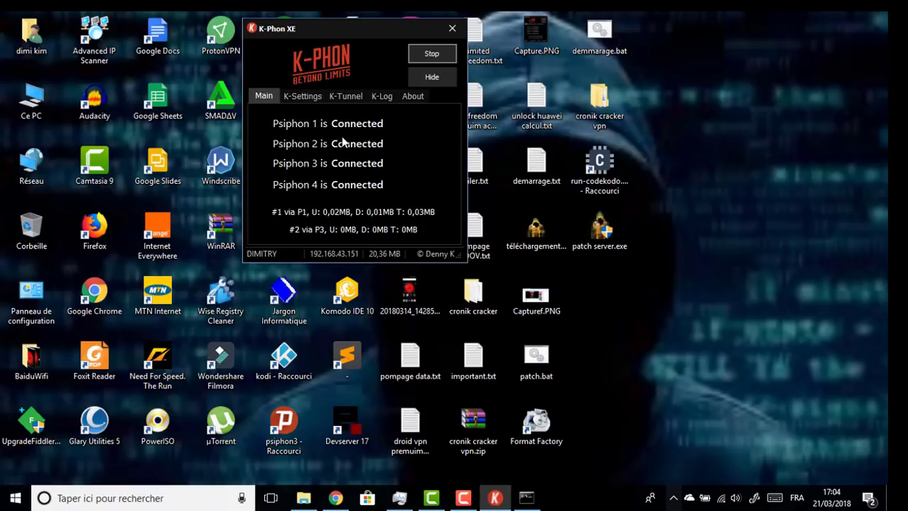
click(591, 234)
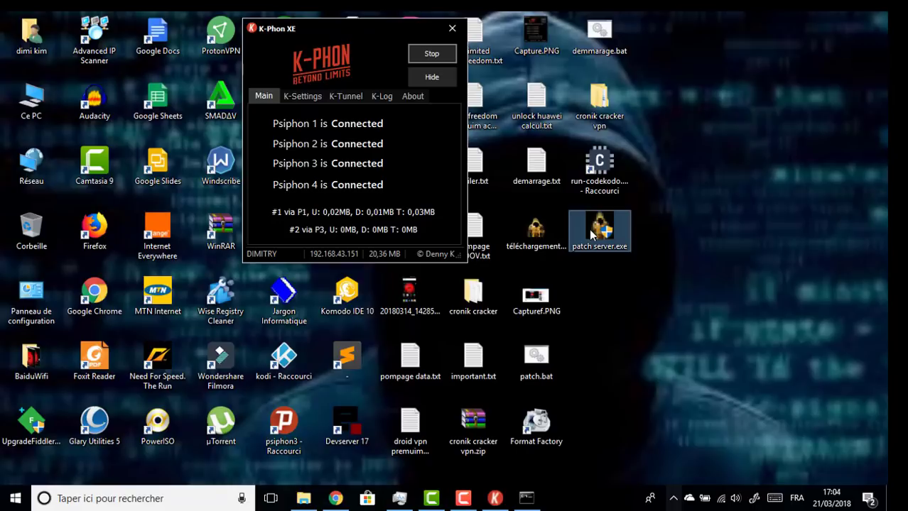
text(po)
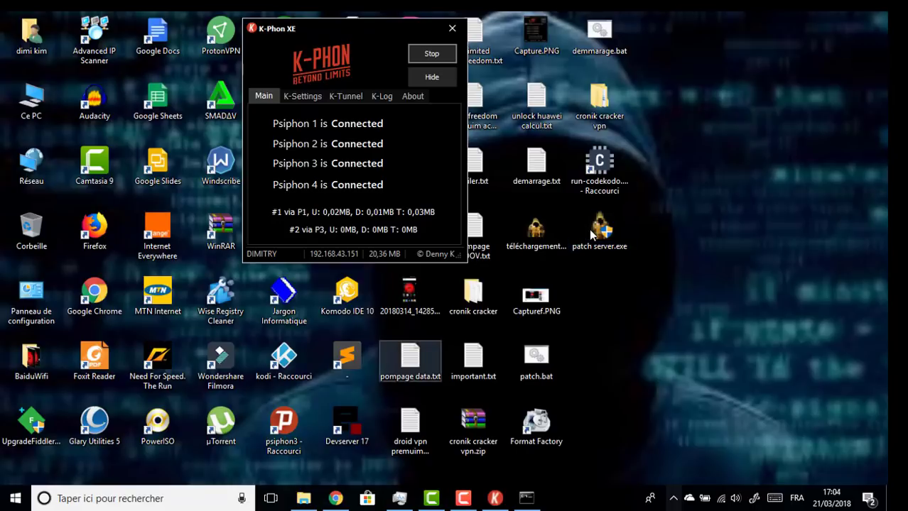
double_click(616, 240)
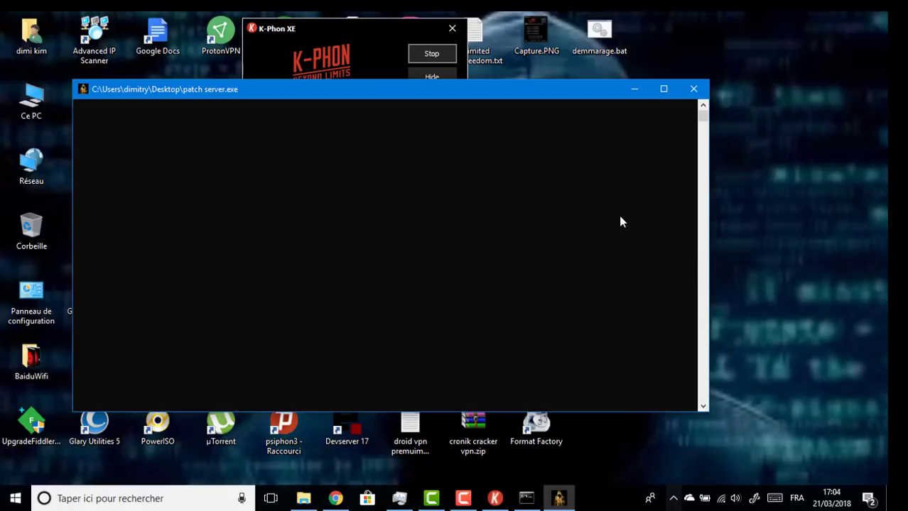
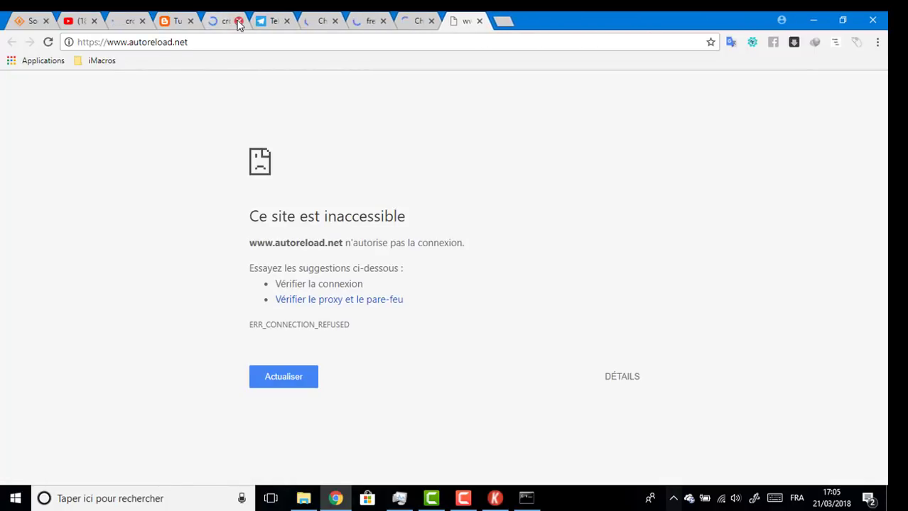
click(239, 21)
click(239, 22)
click(238, 22)
click(238, 22)
click(238, 22)
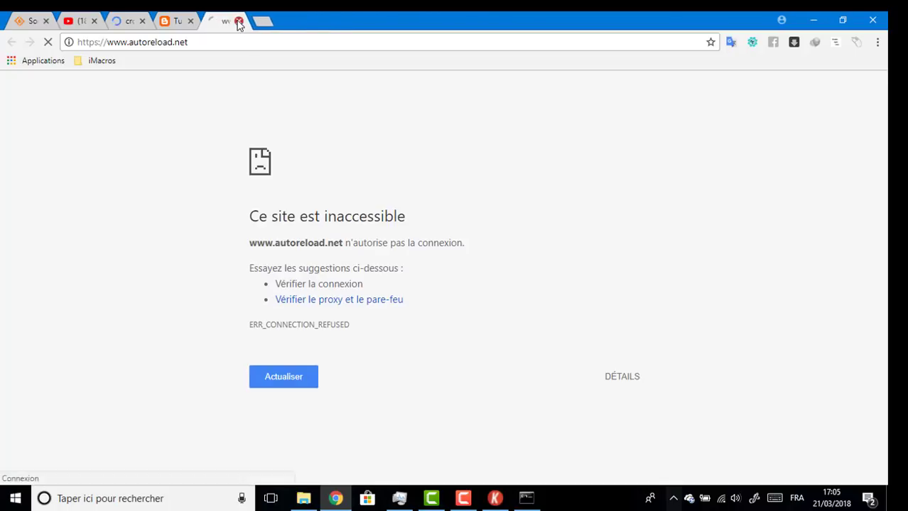
click(239, 21)
click(816, 15)
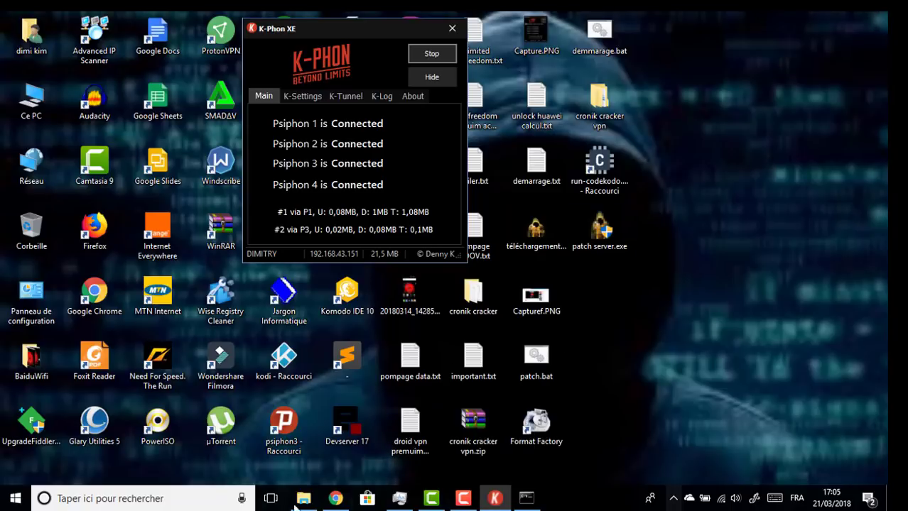
- Return to the browser, search Google for "softonic" in a new tab and open the fr.softonic.com result
click(329, 427)
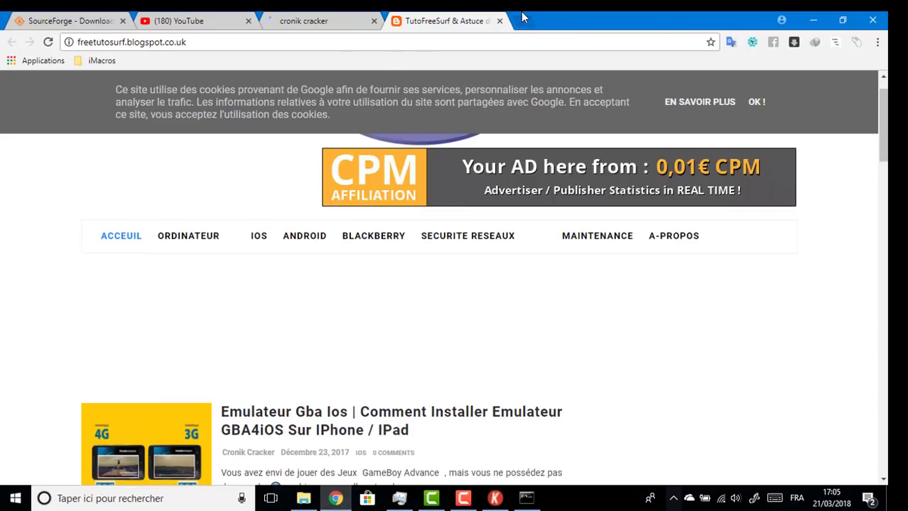
click(523, 17)
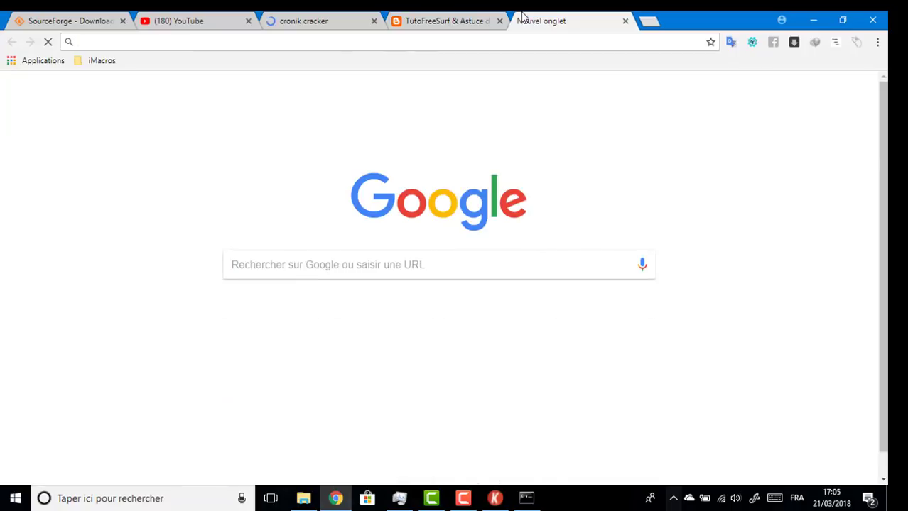
text(softonic)
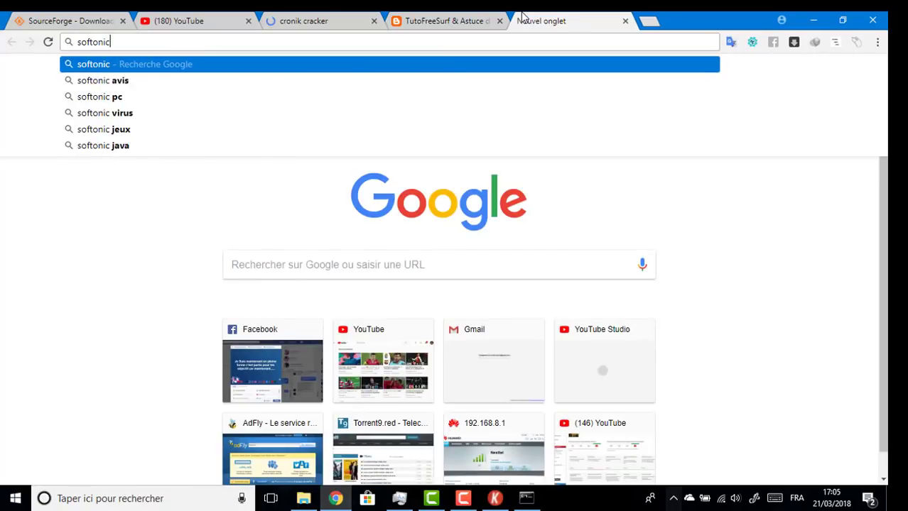
key(Return)
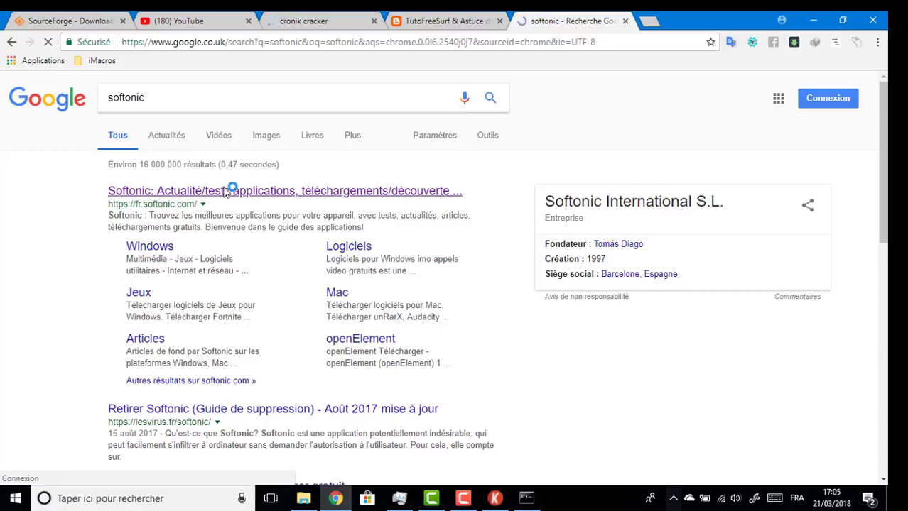
click(465, 500)
click(465, 500)
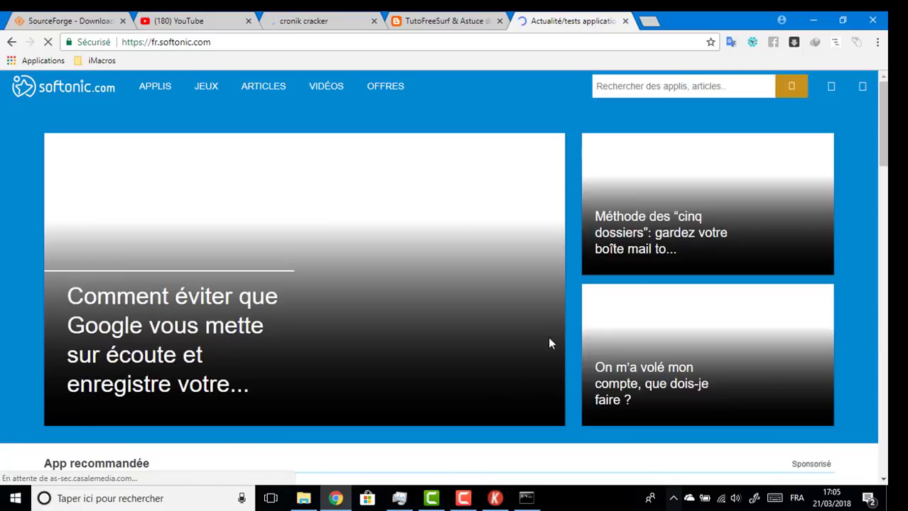
- Look through the app categories, top downloads and recent articles on the fr.softonic.com home page
scroll(455, 277, down, 9)
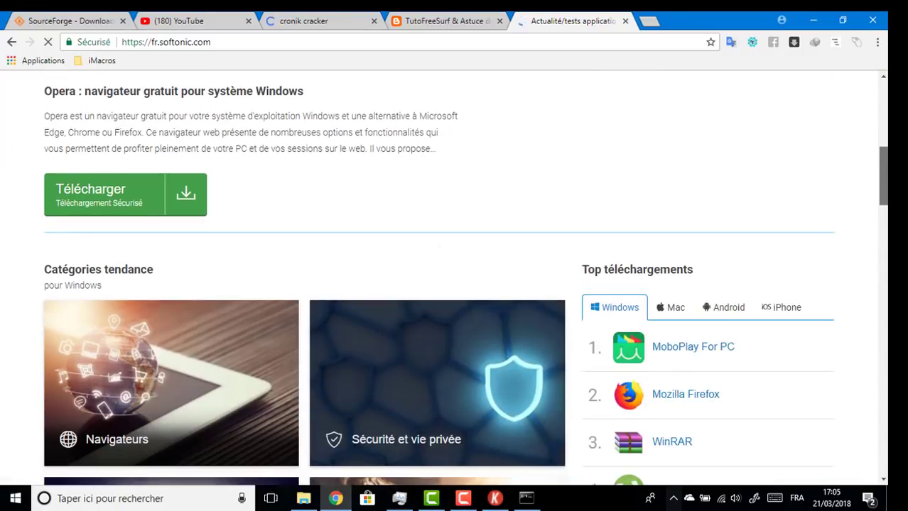
scroll(455, 277, down, 3)
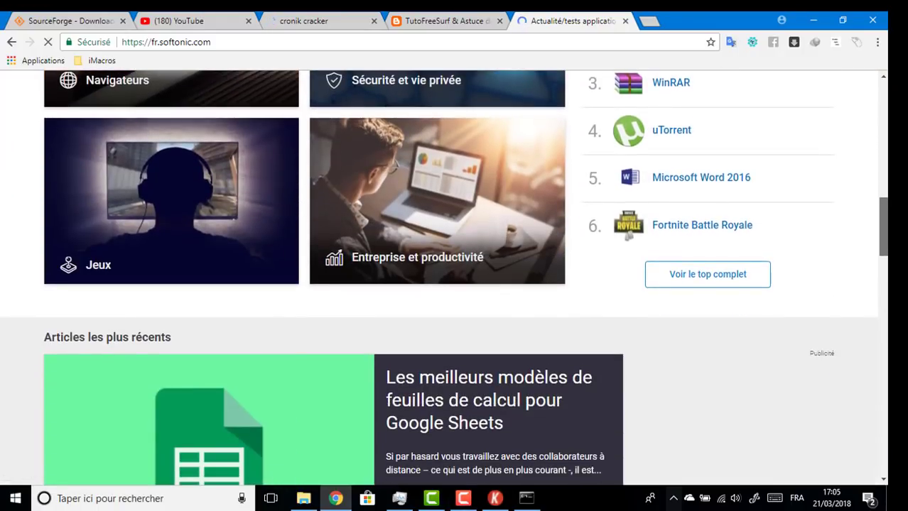
scroll(454, 277, down, 3)
scroll(454, 277, down, 7)
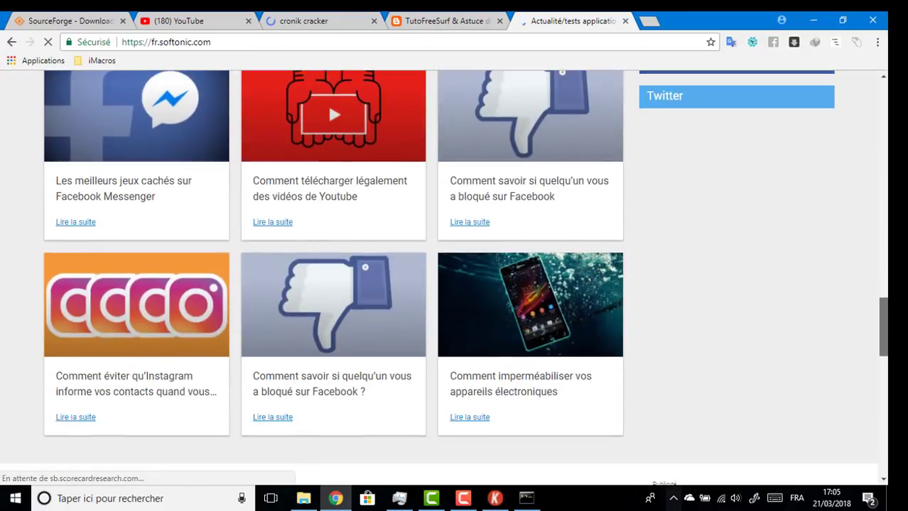
- Search the Softonic site for "logiciel" and look through the listed Windows programs
scroll(454, 277, down, 5)
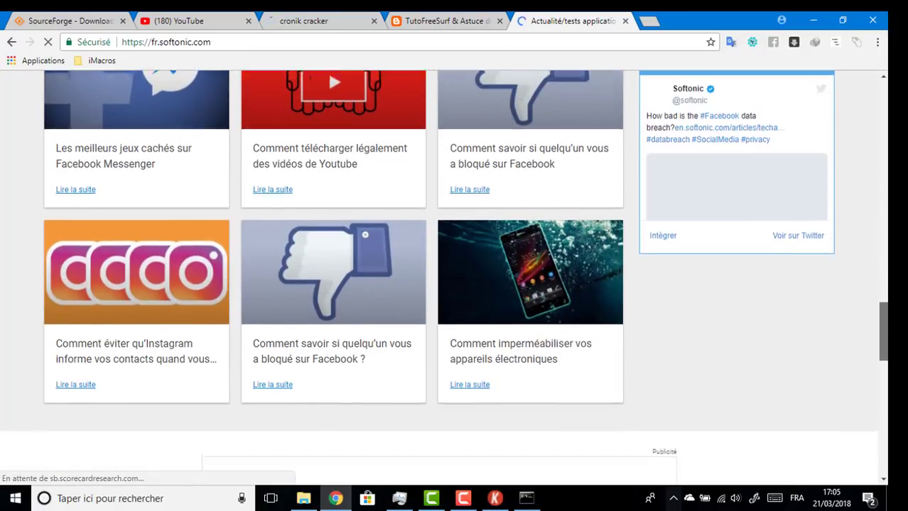
scroll(714, 102, up, 15)
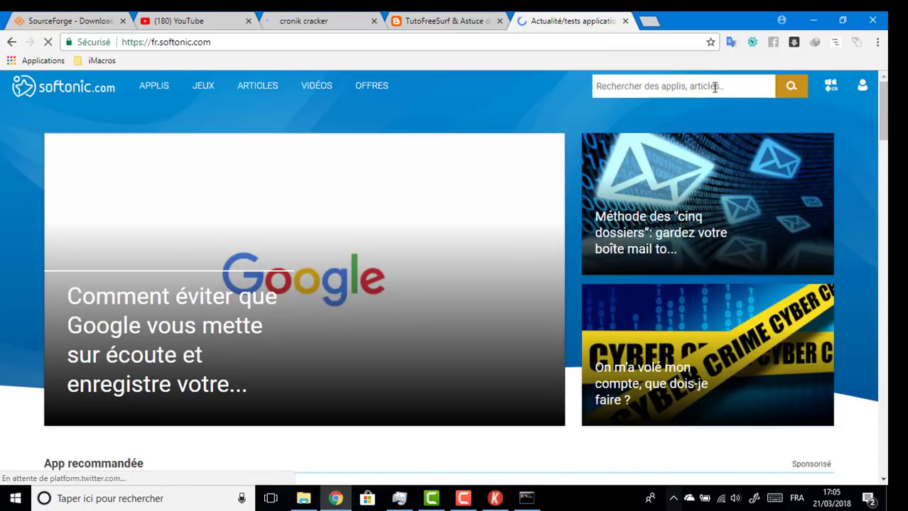
click(714, 86)
text(logiciel)
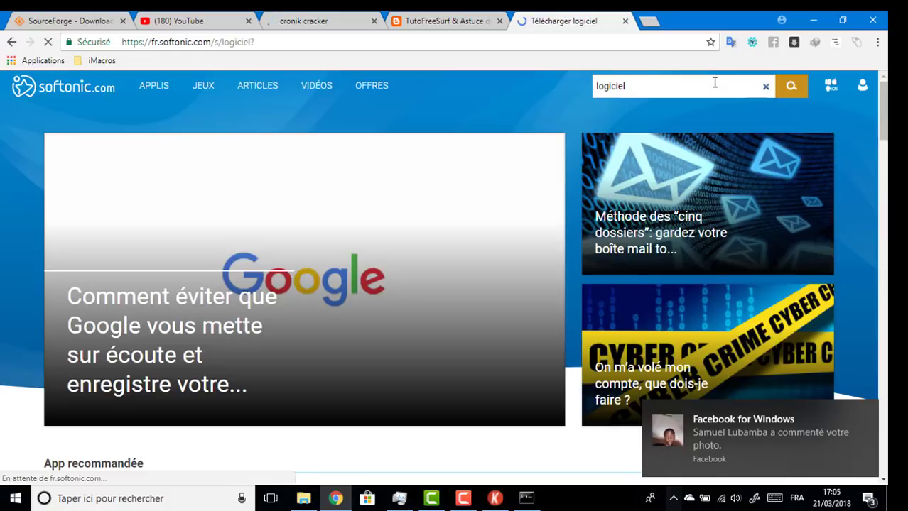
scroll(334, 277, down, 5)
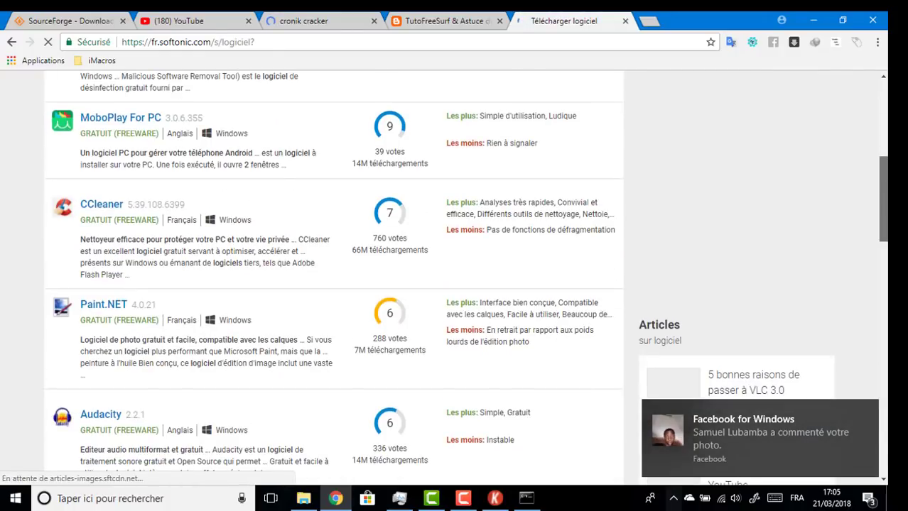
scroll(333, 277, down, 5)
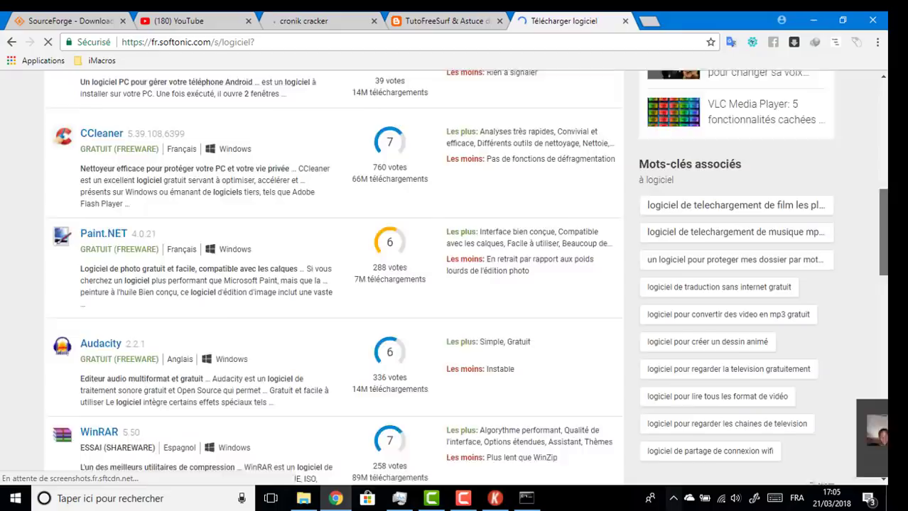
scroll(333, 277, down, 5)
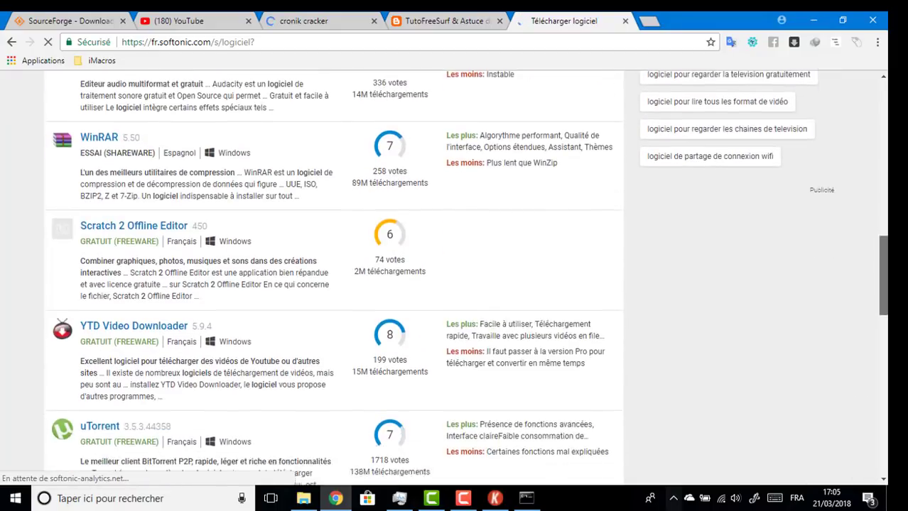
scroll(334, 277, down, 5)
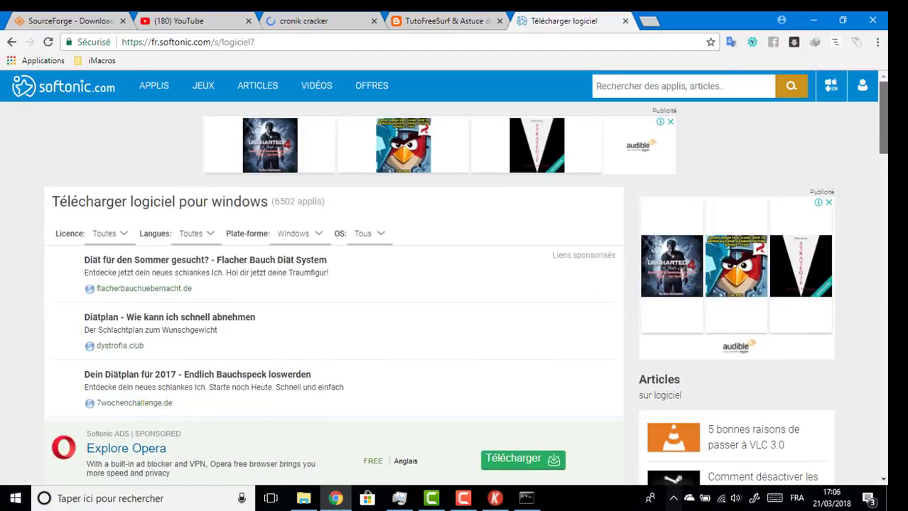
- Search Softonic for "vpn", glance at the results and minimize the browser
text(vpn)
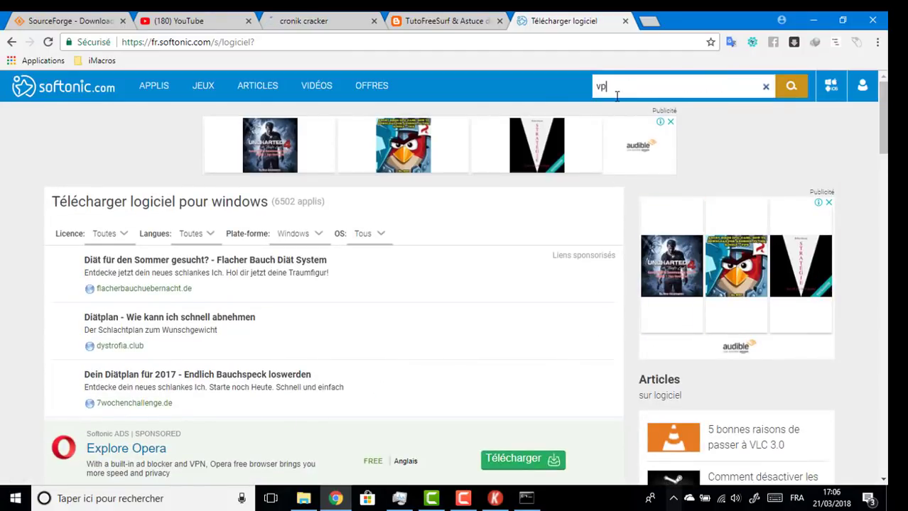
key(Return)
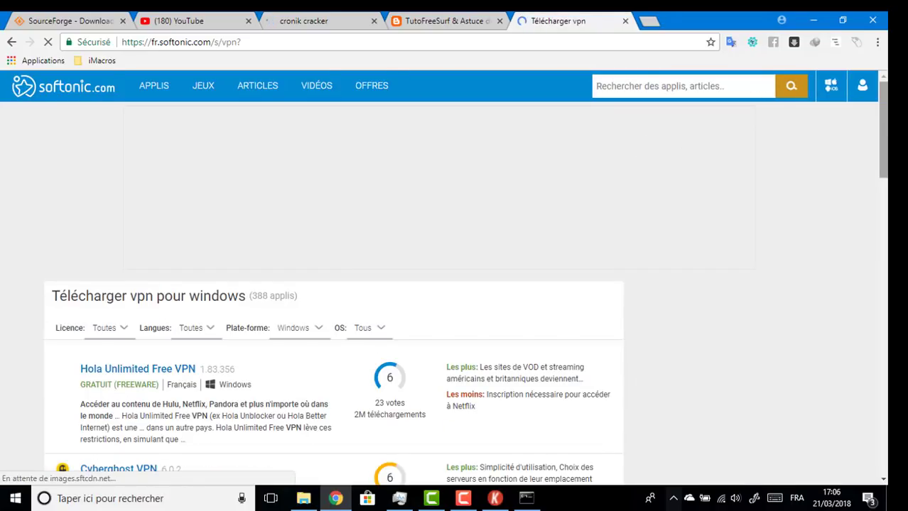
scroll(455, 284, down, 1)
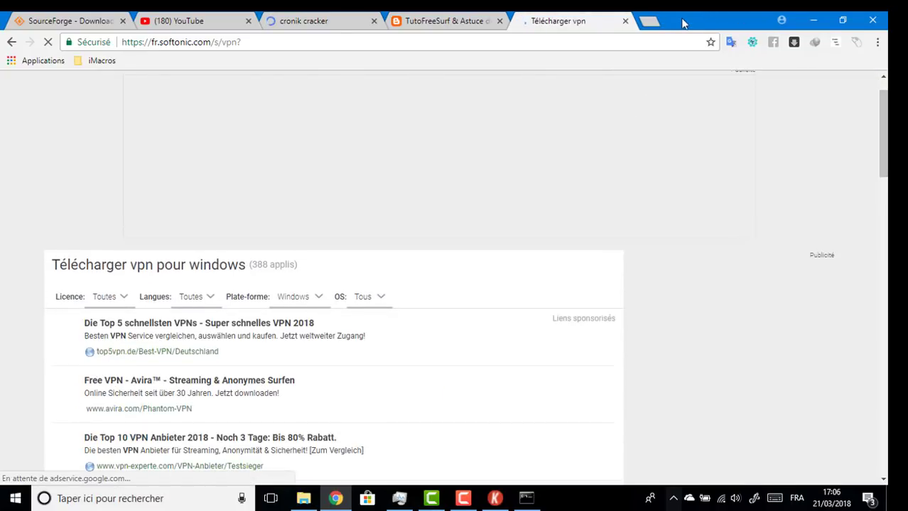
click(814, 19)
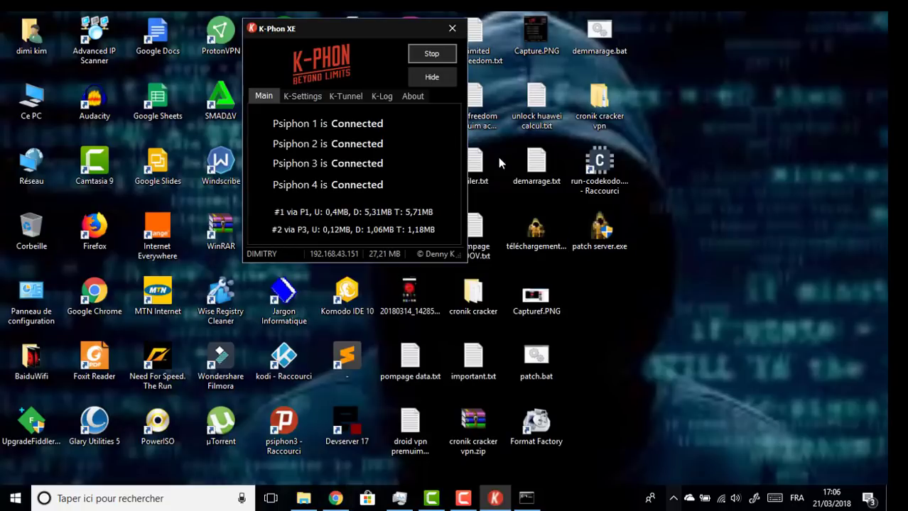
- Open the add-to-archive settings for the cronik cracker vpn desktop folder and move the dialog clear of the icons
right_click(590, 126)
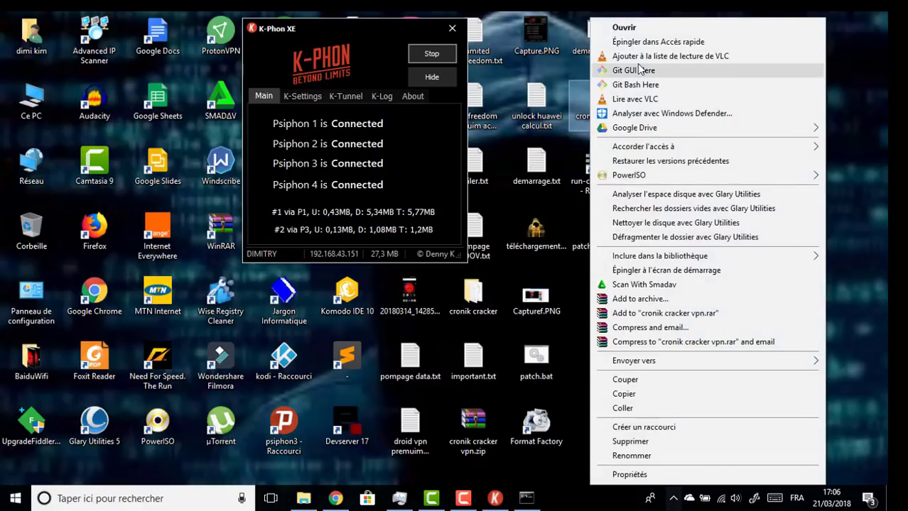
click(618, 299)
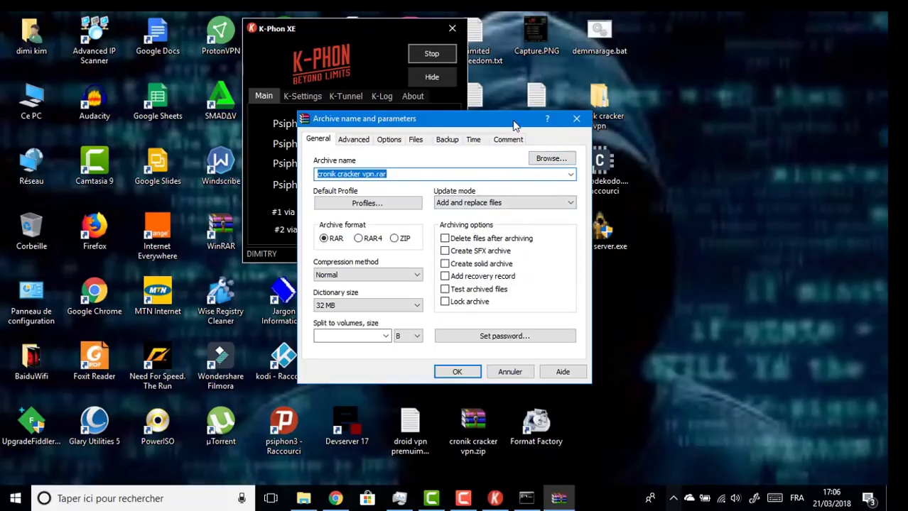
drag(515, 126, 809, 183)
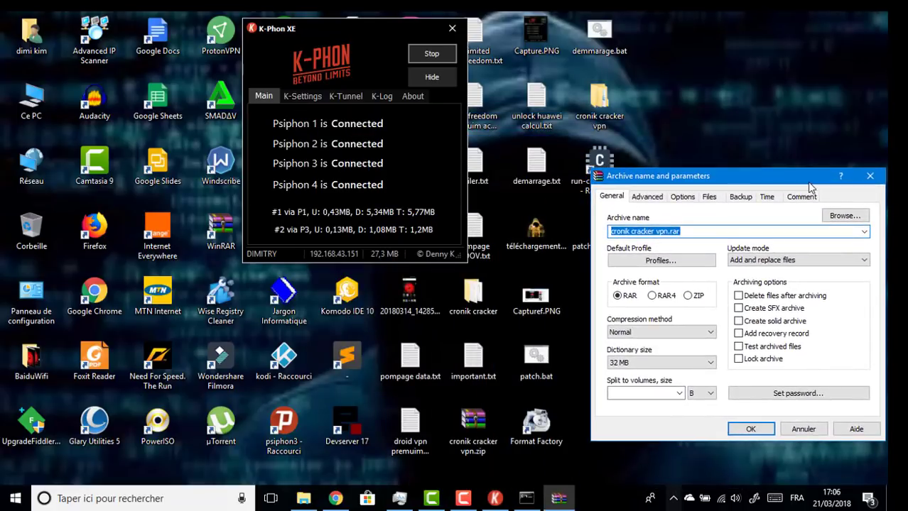
- Open important.txt from the desktop, read its notes and close it
click(475, 368)
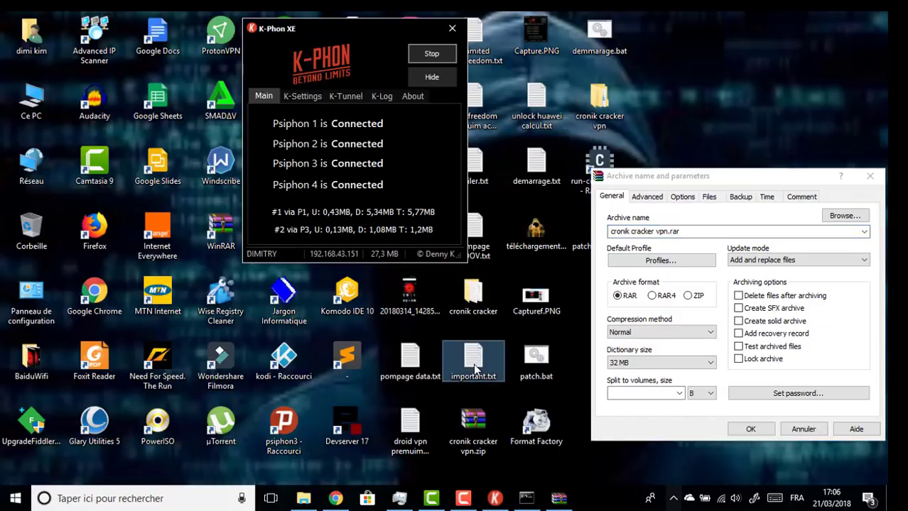
double_click(475, 368)
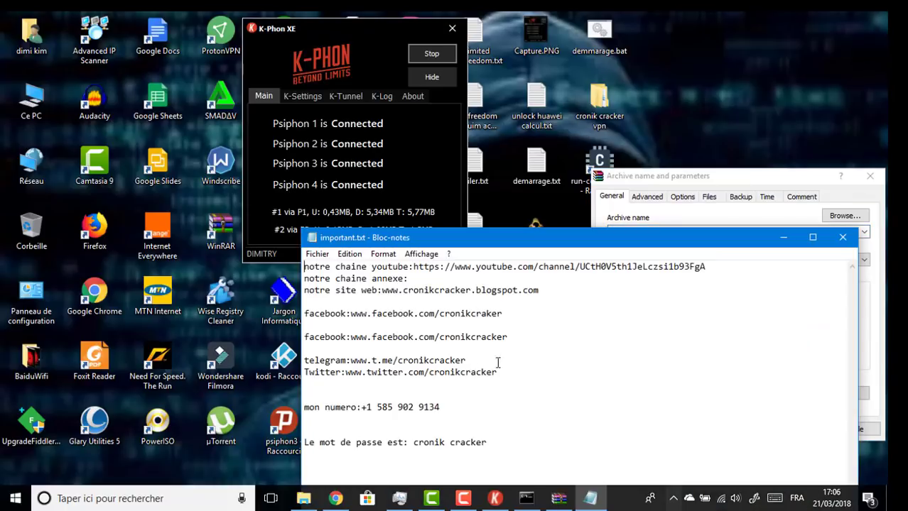
click(841, 238)
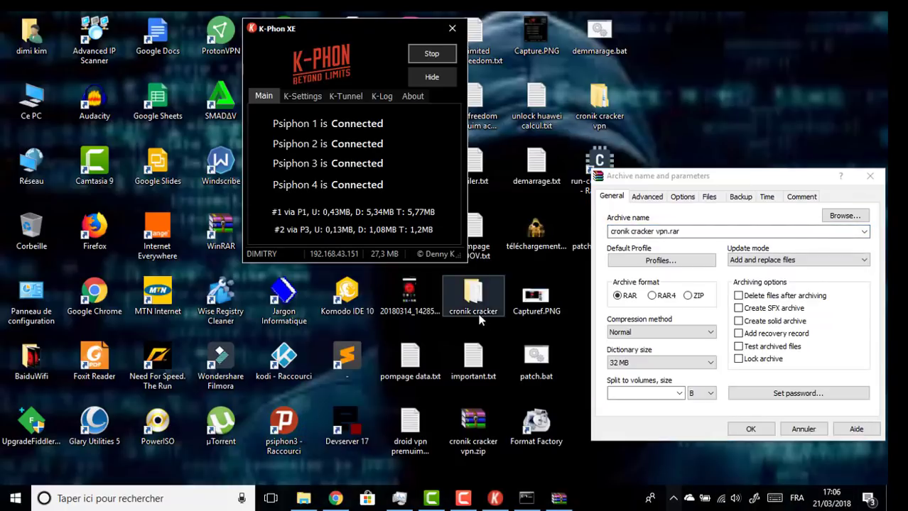
- Rearrange the open windows and inspect the cronik cracker subfolder of cronik cracker vpn and the site folder of BaiduWifi
drag(377, 28, 290, 24)
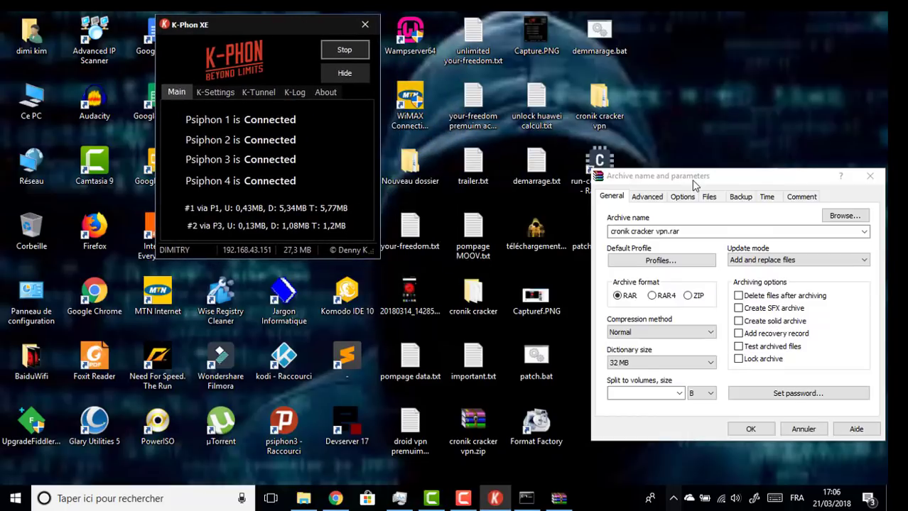
drag(694, 185, 315, 123)
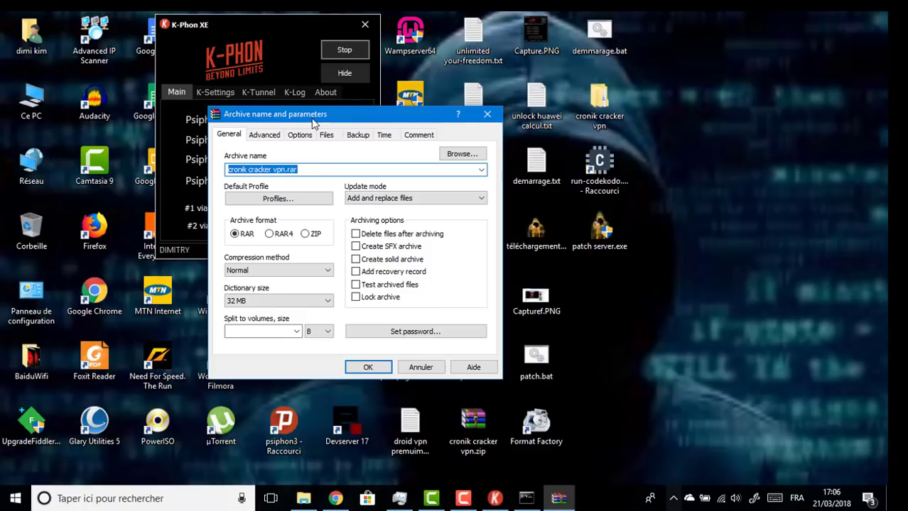
double_click(598, 103)
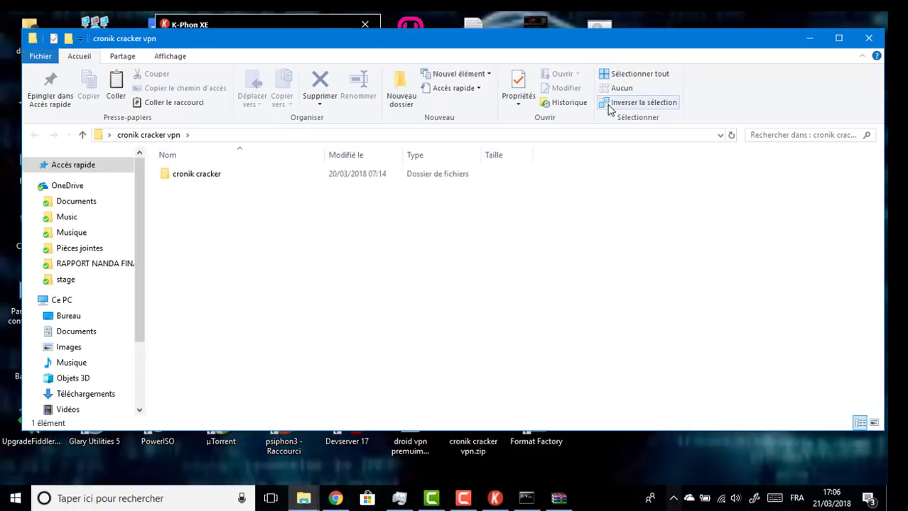
double_click(454, 173)
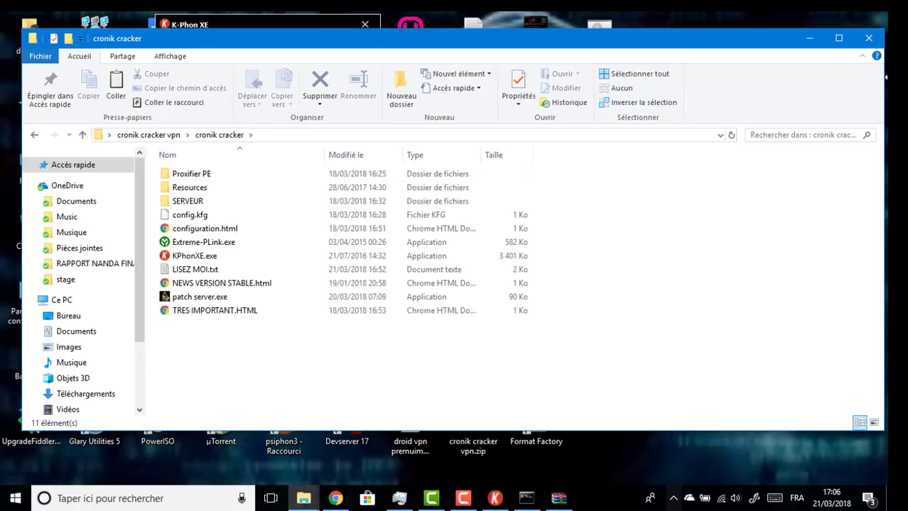
click(868, 37)
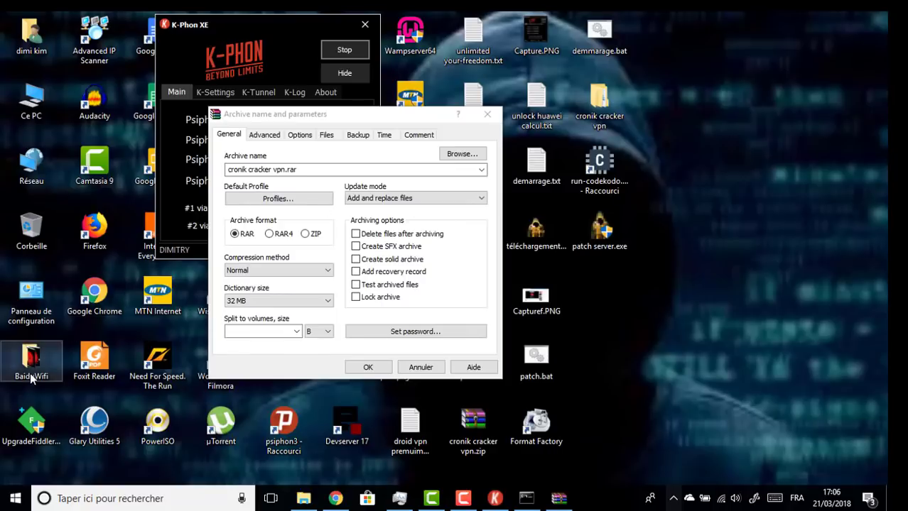
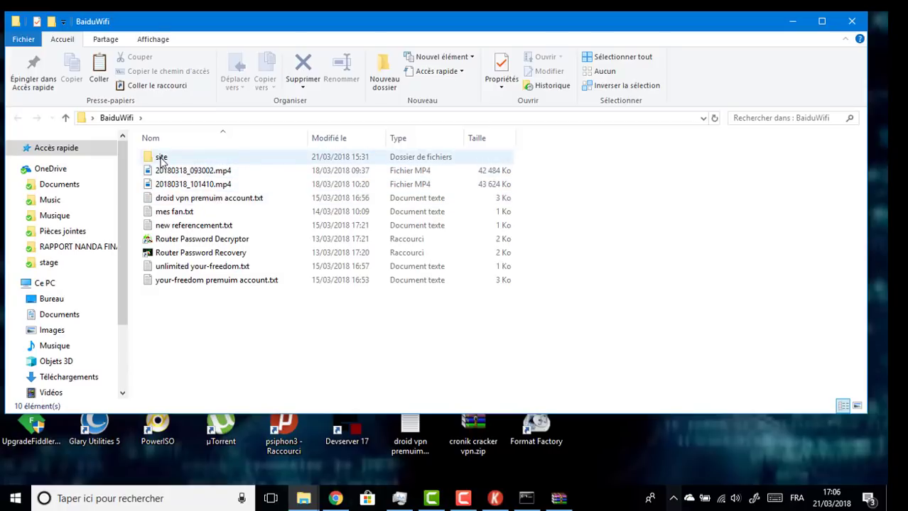
double_click(161, 160)
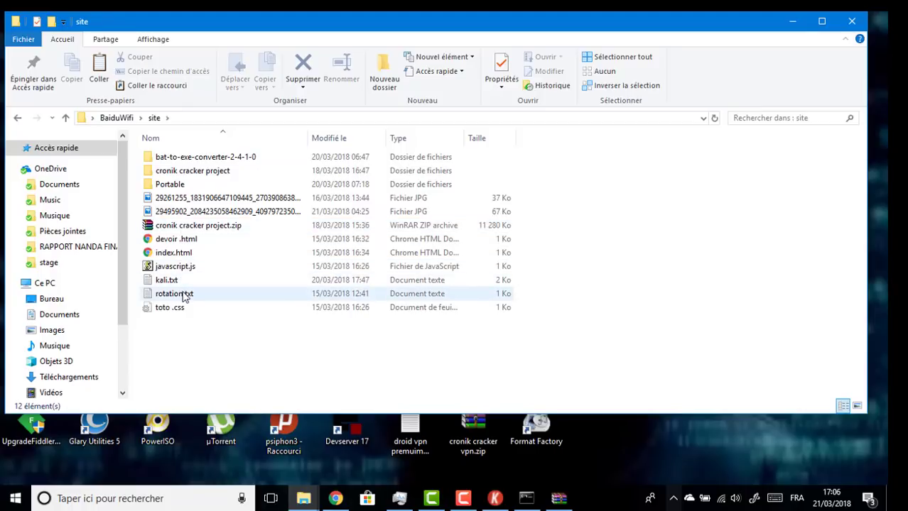
click(796, 23)
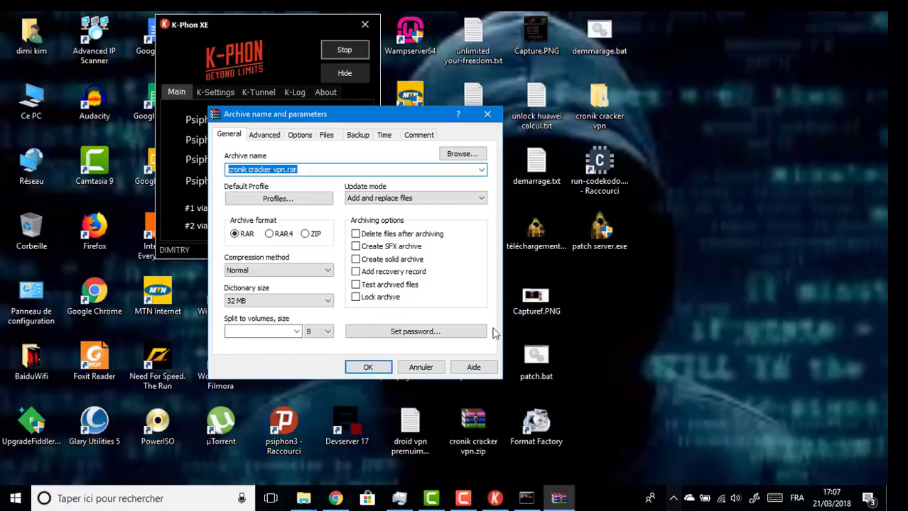
- Protect the archive with a password, entering the archive password with Show password enabled
click(422, 333)
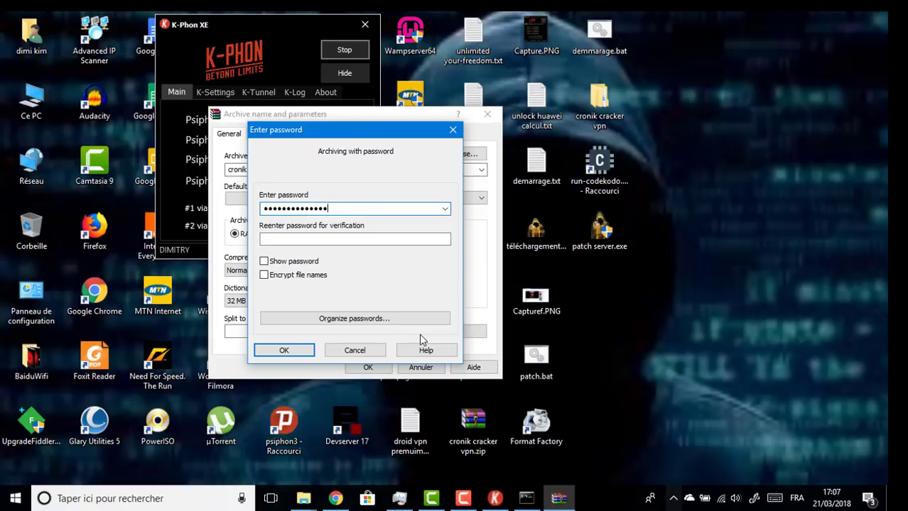
click(264, 262)
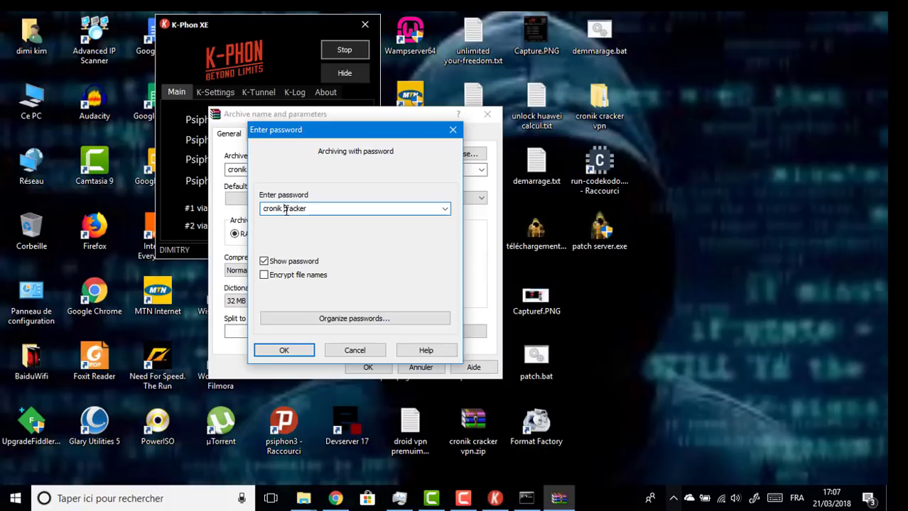
click(284, 352)
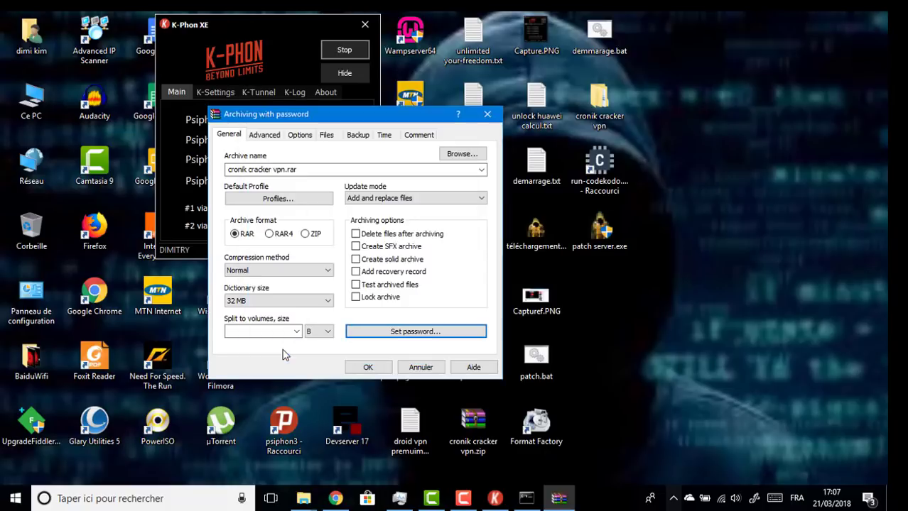
- Try to create cronik cracker vpn.zip in ZIP format, dismissing the diagnostic messages and cancelling the archiving
click(307, 234)
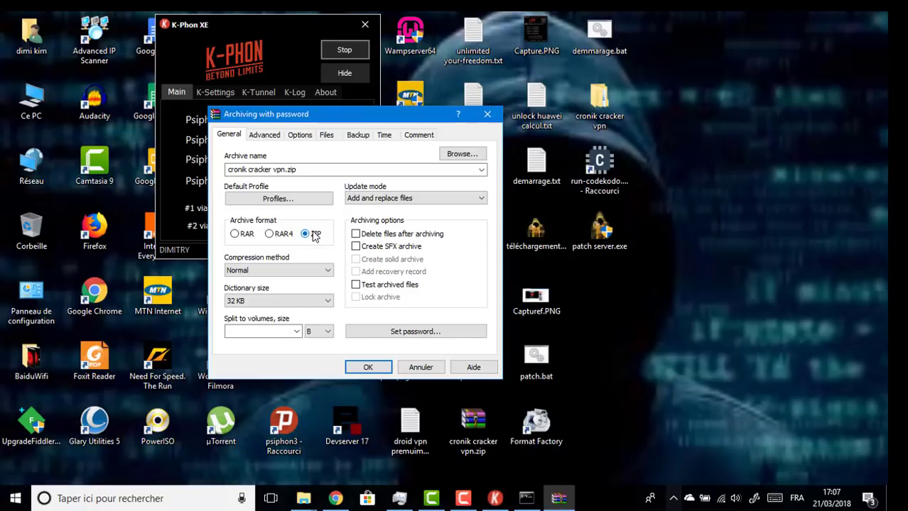
click(383, 366)
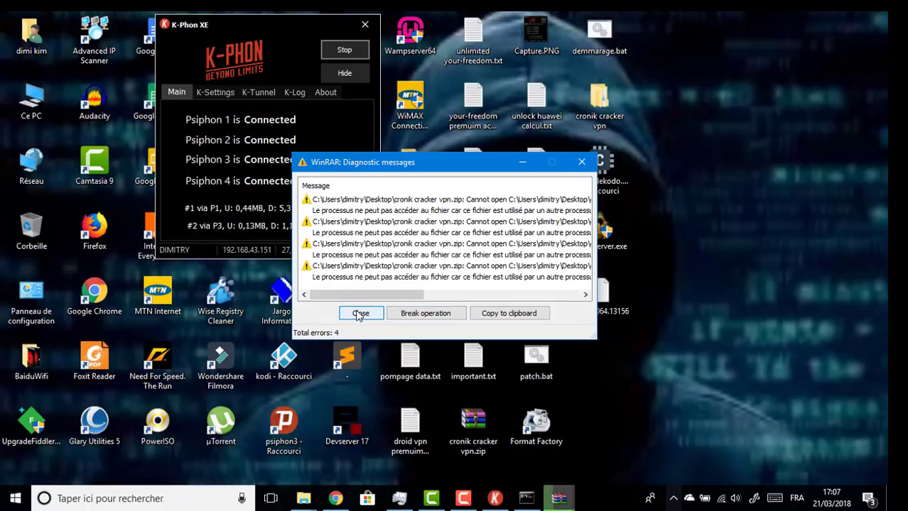
click(360, 313)
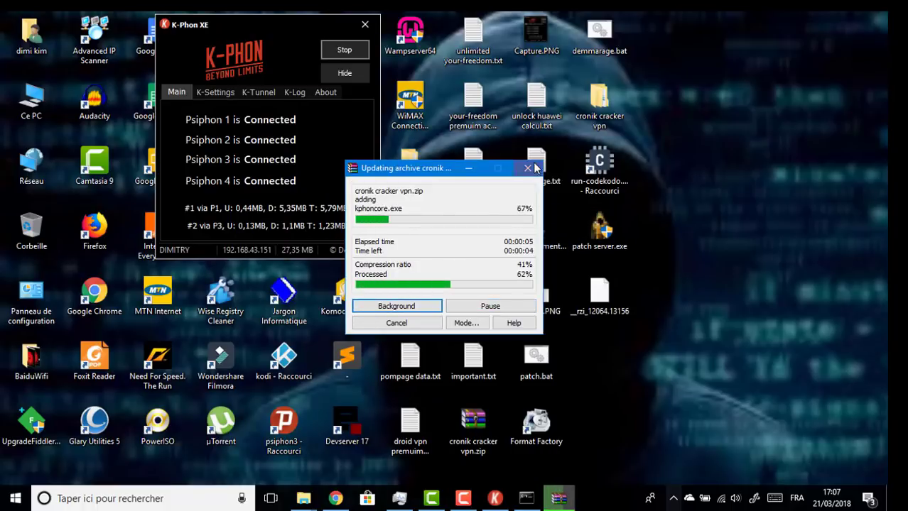
click(531, 166)
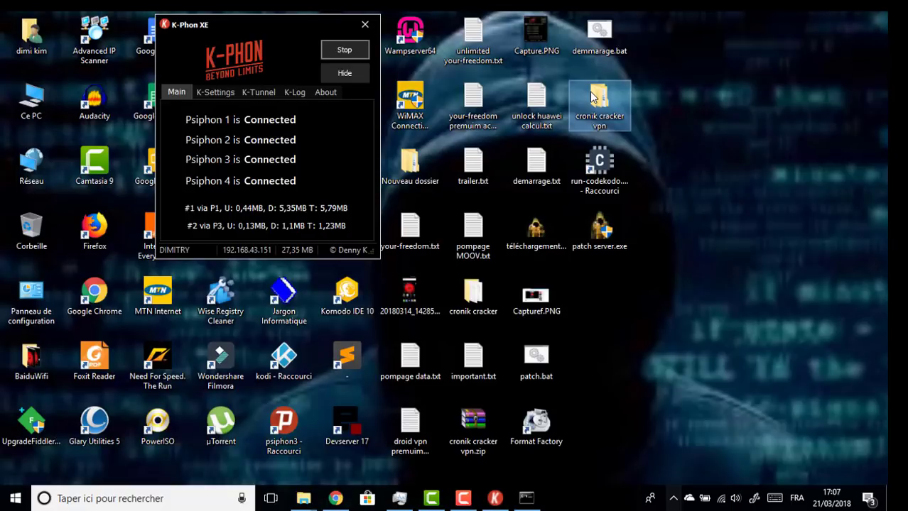
- Create a new folder named VPN on the desktop and open it
right_click(635, 359)
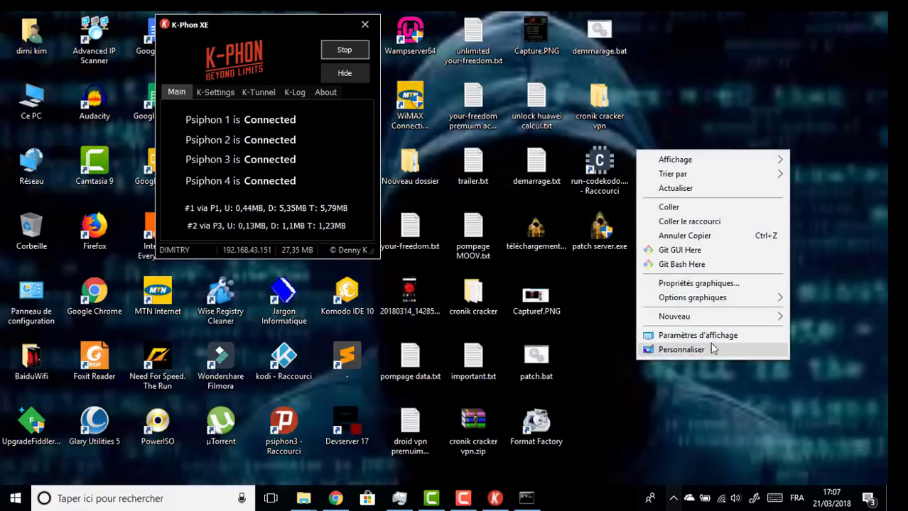
mouse_move(672, 326)
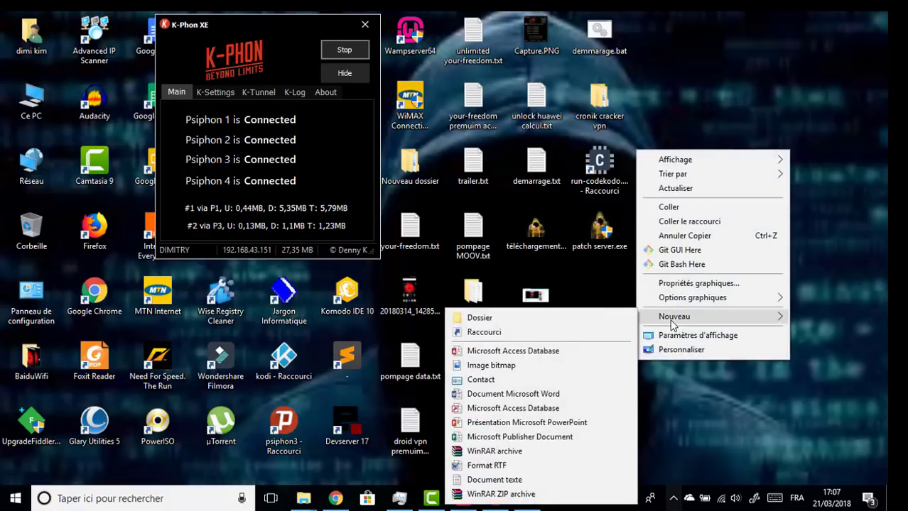
click(622, 319)
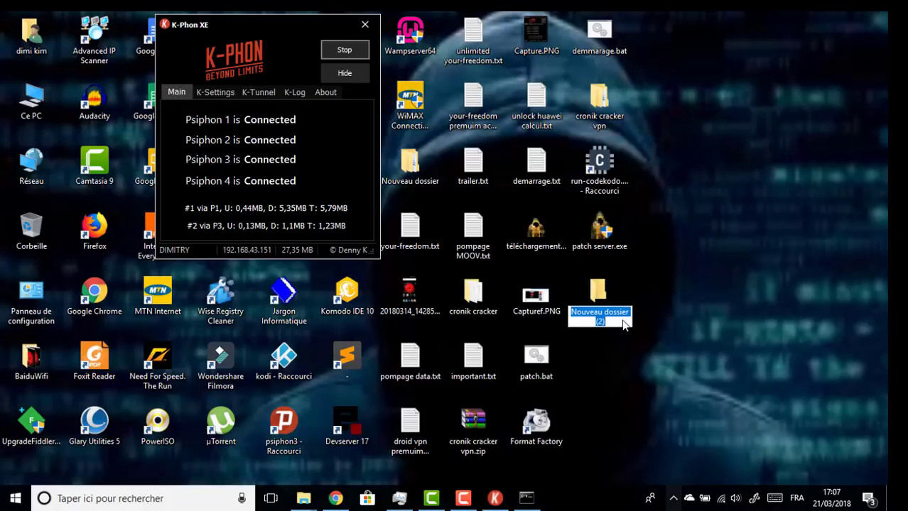
text(VPN)
key(Return)
key(Return)
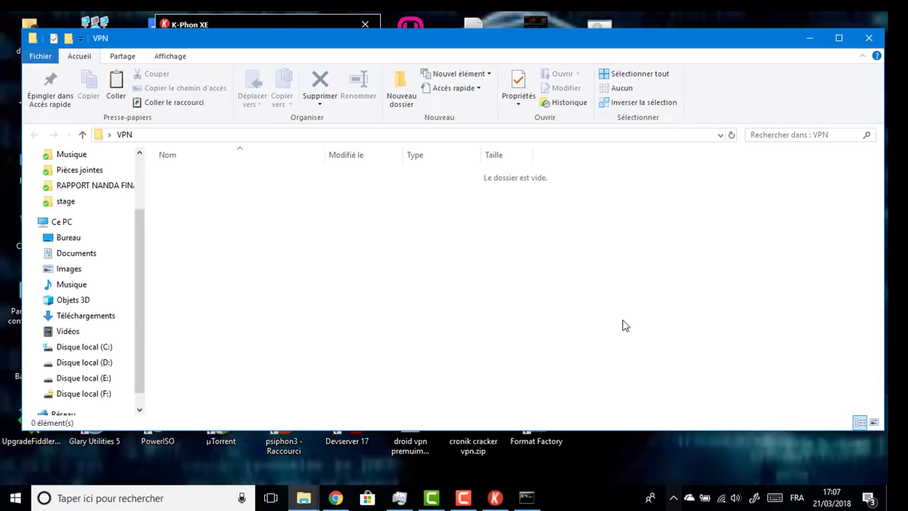
- Try to copy the cronik cracker vpn folder into VPN, retrying once before cancelling the copy and closing the folder
key(ctrl+v)
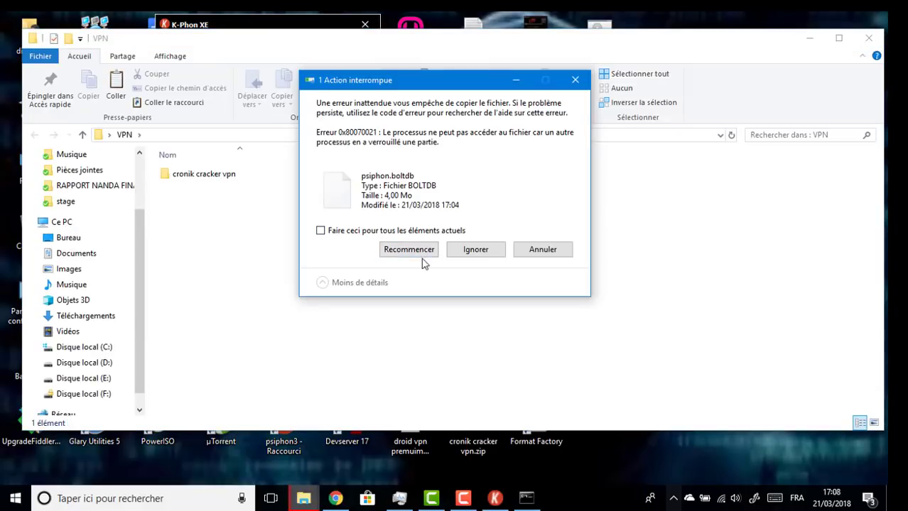
click(409, 249)
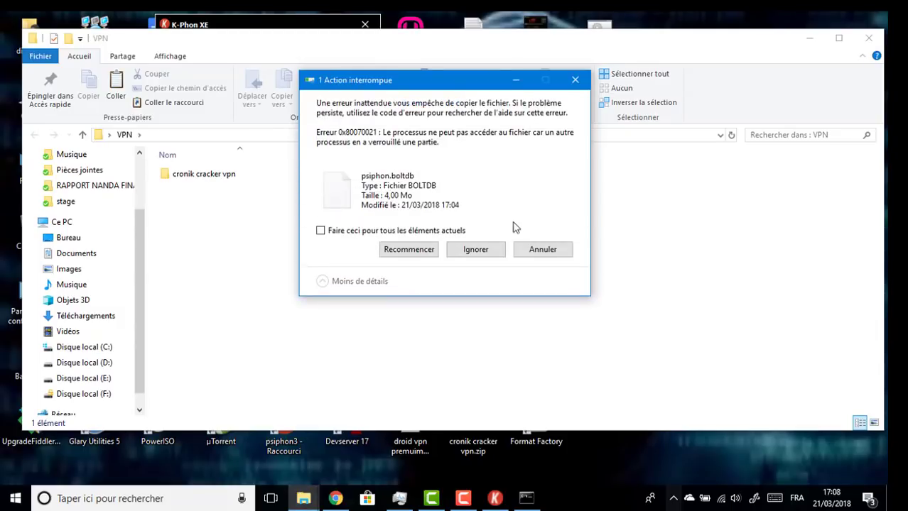
click(540, 250)
click(869, 37)
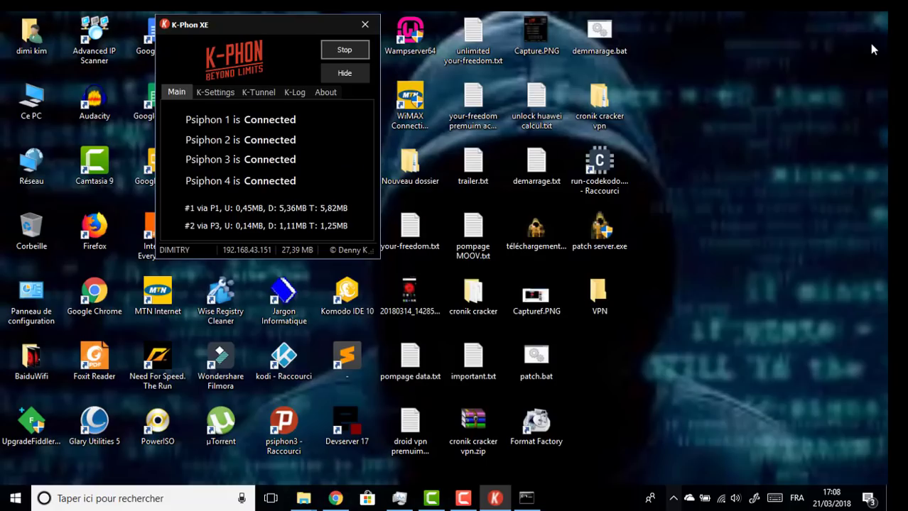
- Switch to Chrome and search YouTube for "cronik cracker"
click(355, 481)
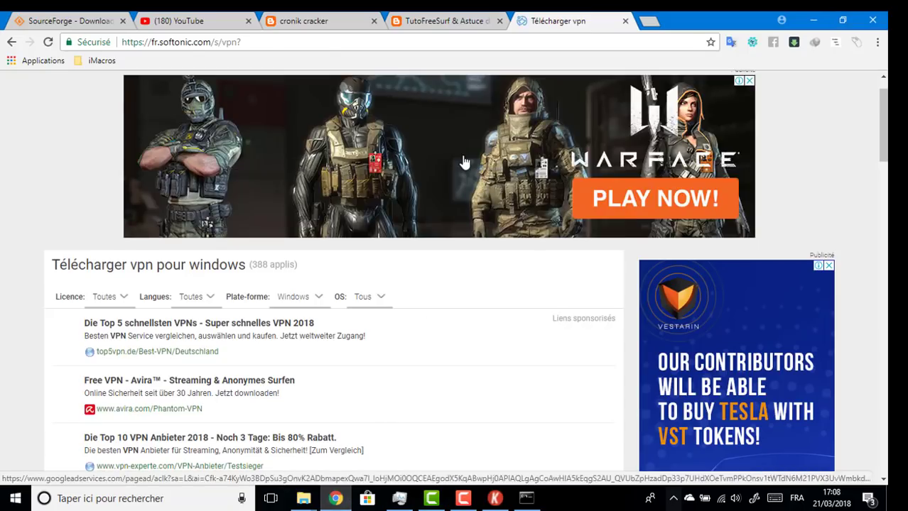
click(217, 16)
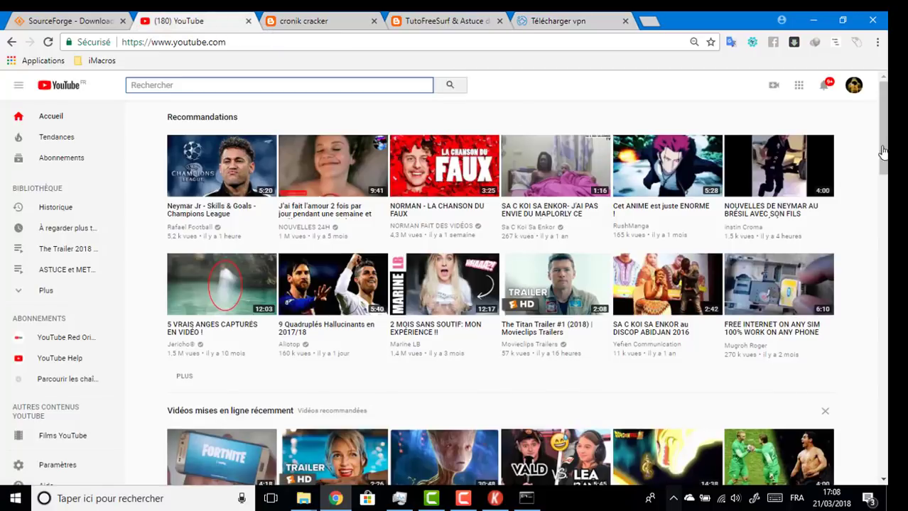
scroll(497, 284, down, 1)
scroll(586, 81, up, 1)
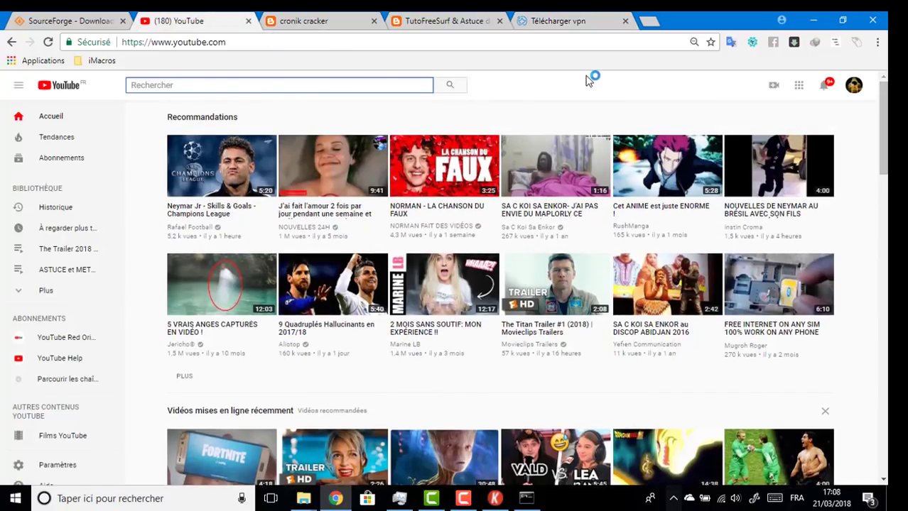
text(cronik)
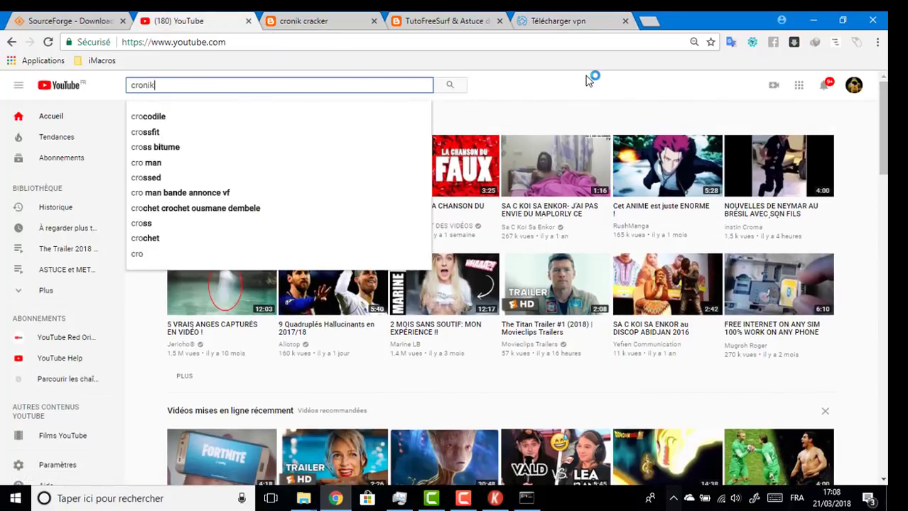
text( cracker)
key(Return)
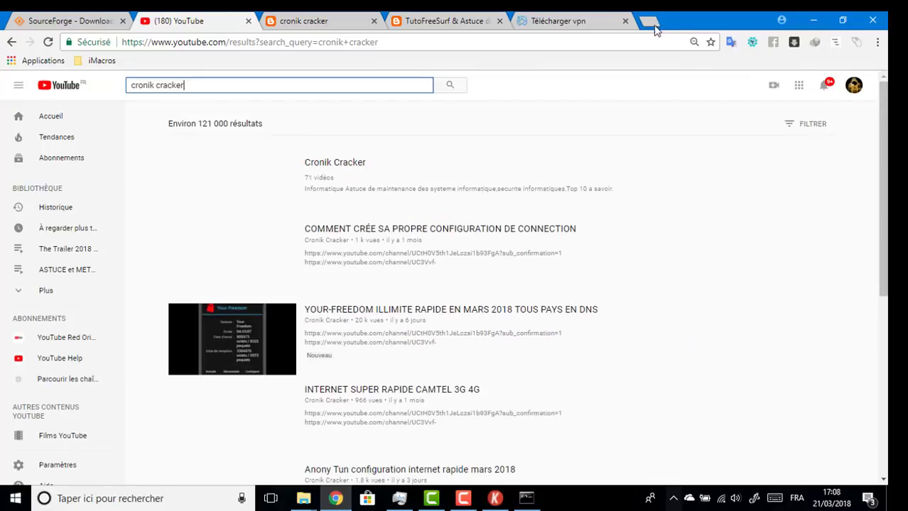
- Open the Hola Unlimited Free VPN page from the Softonic VPN results and launch its download to test the connection
click(588, 19)
drag(883, 126, 882, 193)
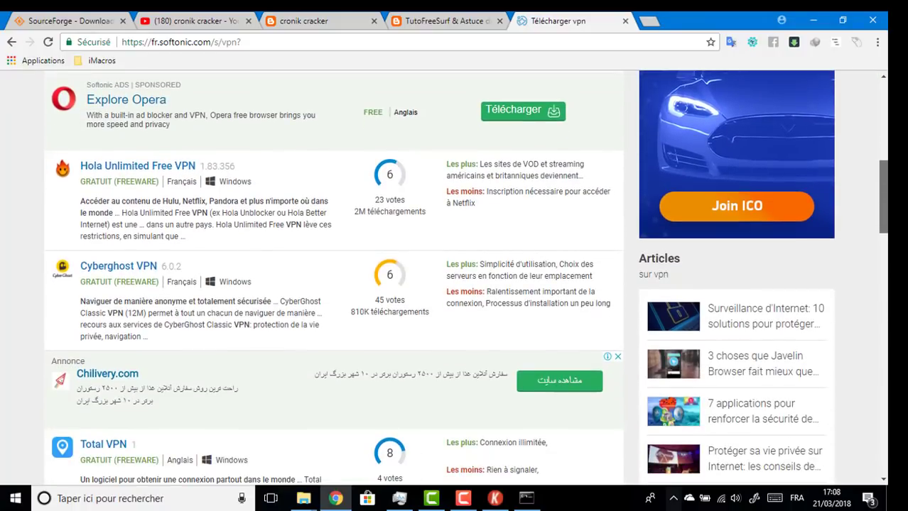
click(171, 173)
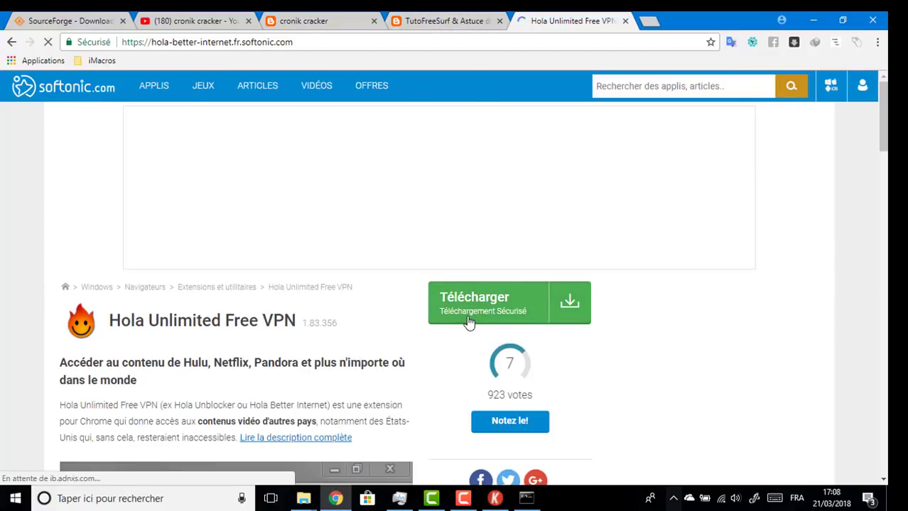
click(470, 321)
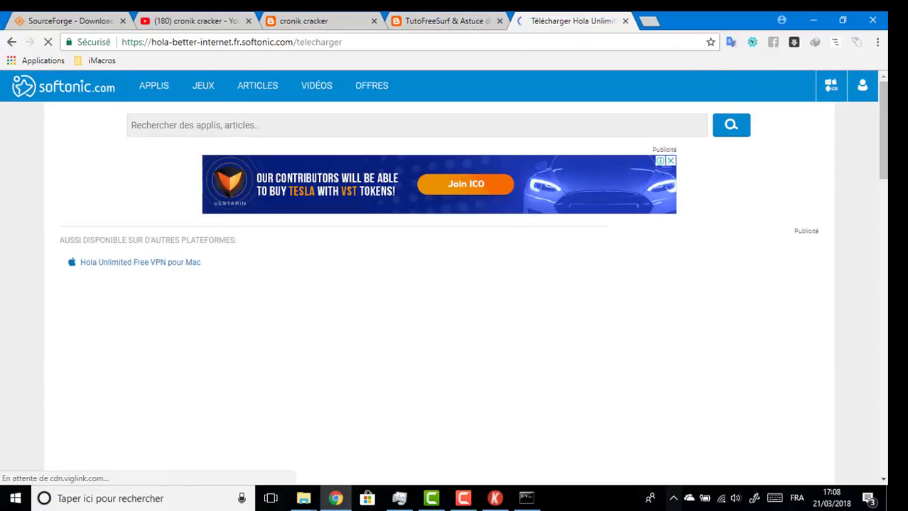
scroll(455, 284, down, 1)
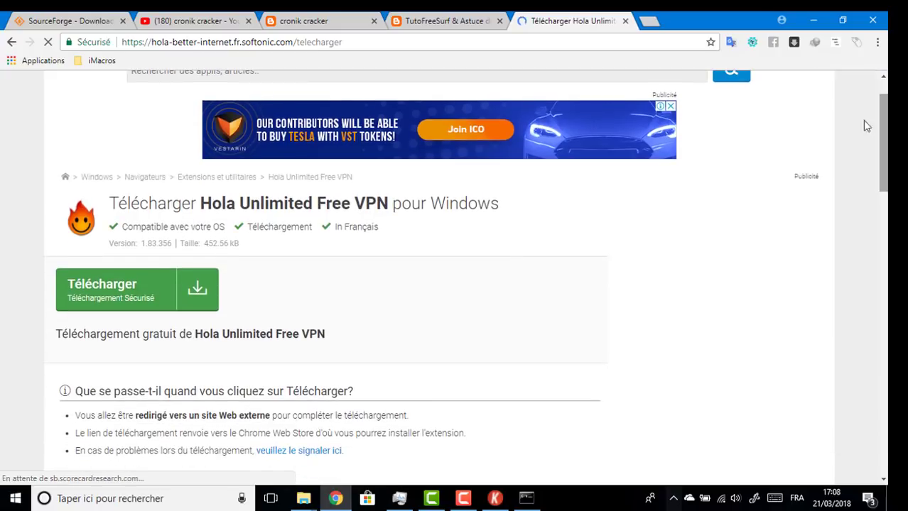
click(143, 286)
click(719, 21)
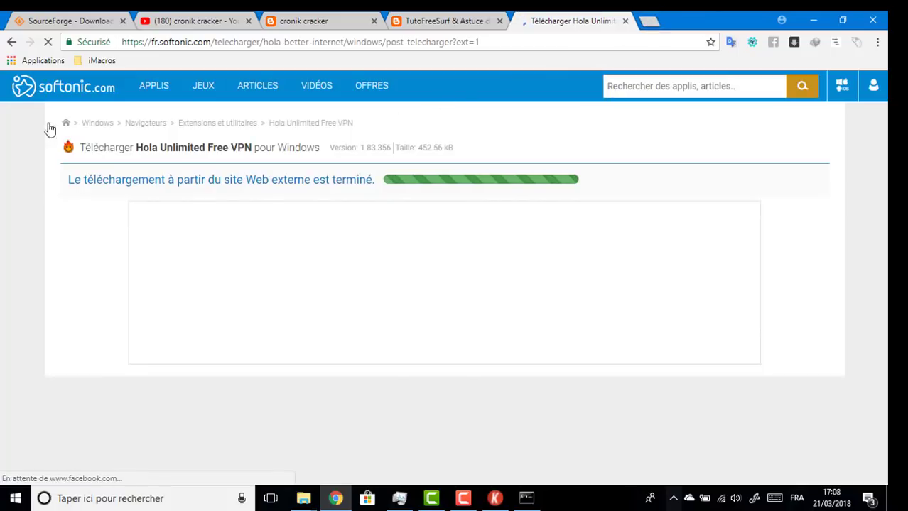
- Return to the Hola Unlimited Free VPN product page on Softonic and look through its description and related apps
click(11, 42)
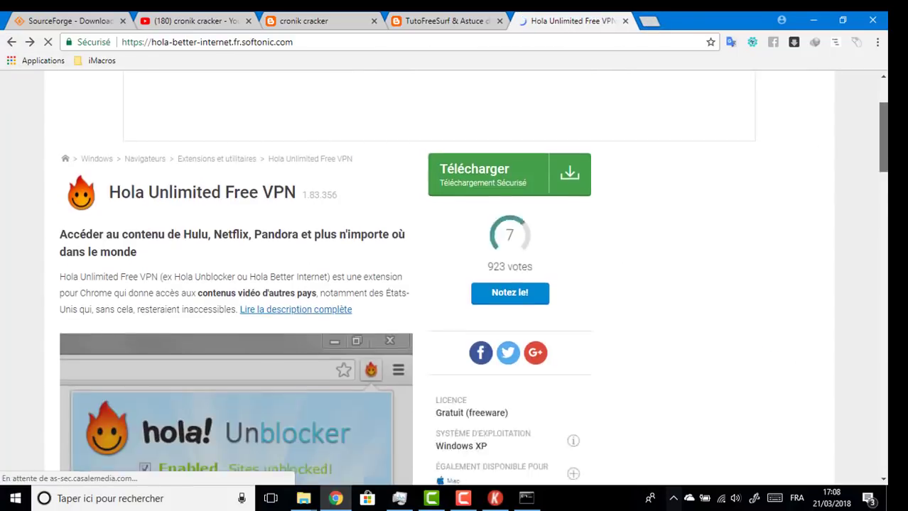
scroll(455, 277, down, 15)
scroll(455, 277, down, 5)
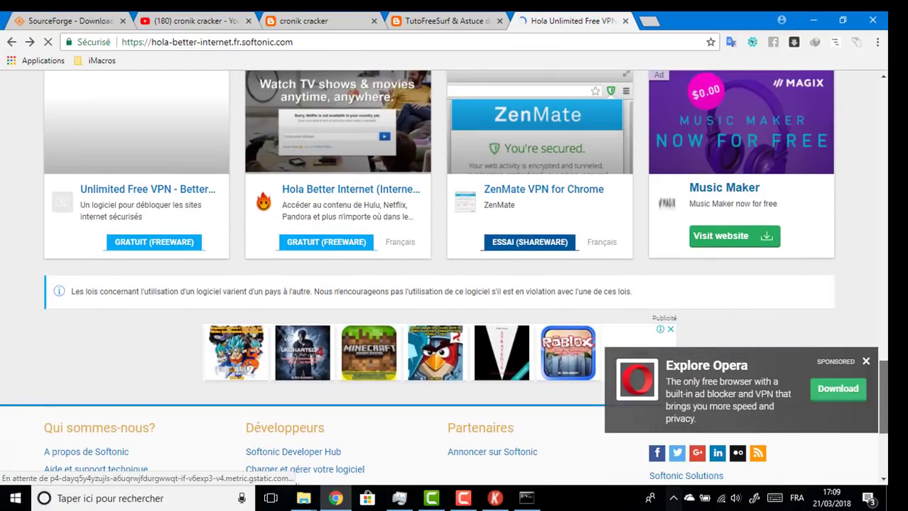
scroll(454, 277, up, 1)
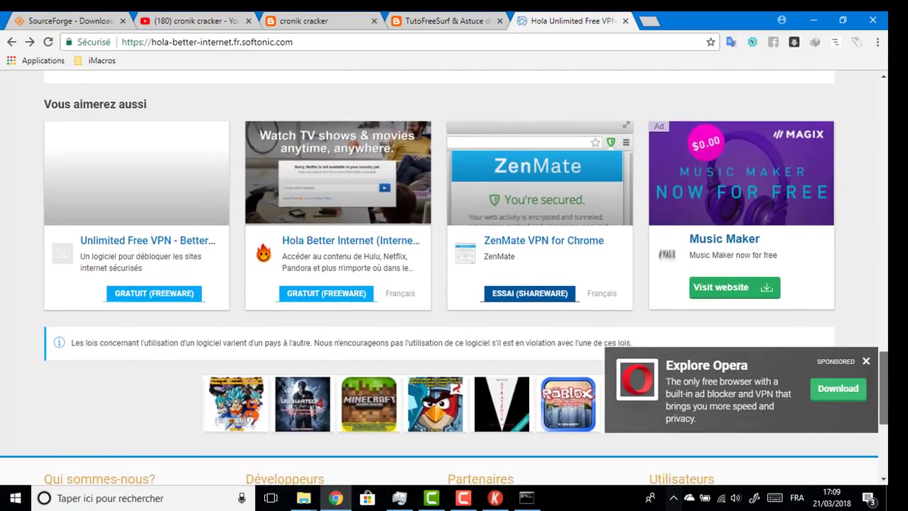
scroll(444, 277, up, 10)
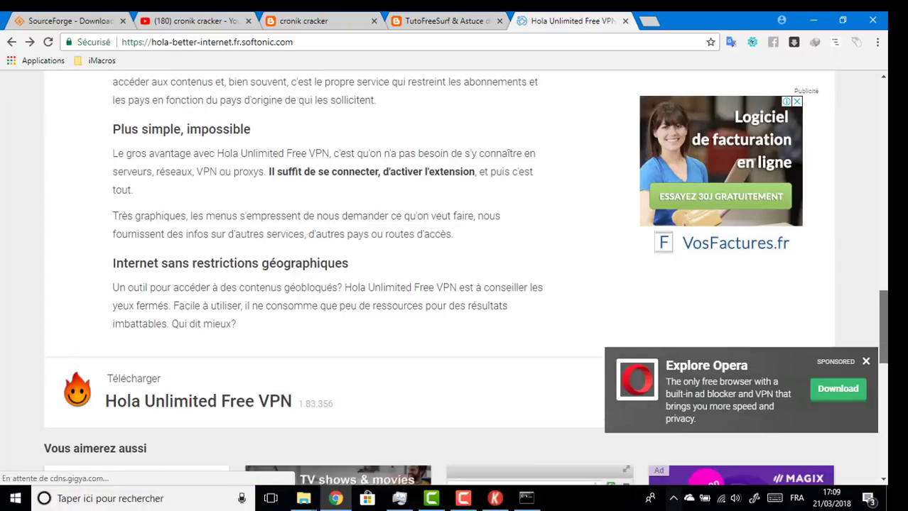
scroll(454, 277, up, 8)
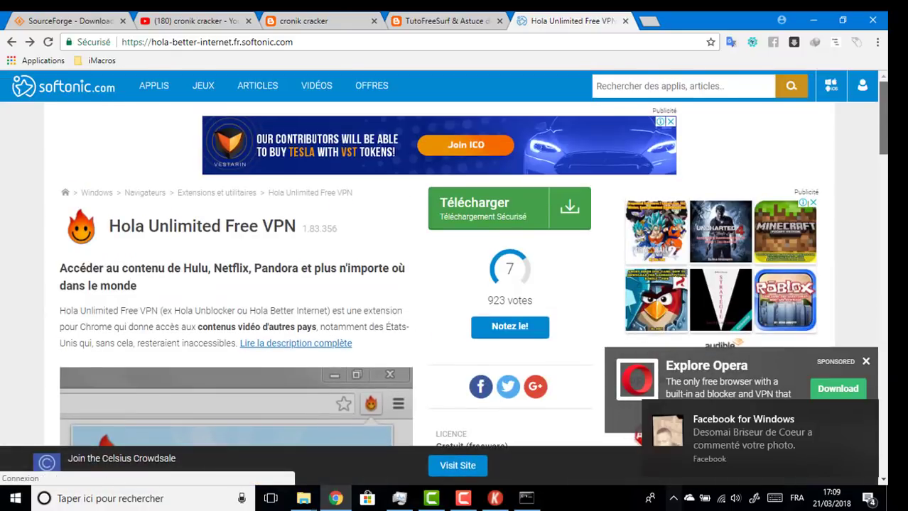
scroll(886, 156, down, 2)
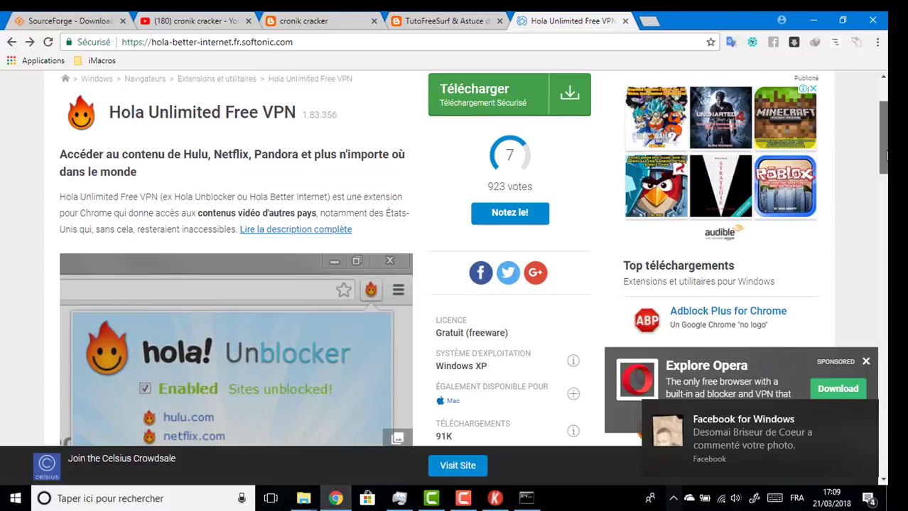
scroll(886, 157, up, 2)
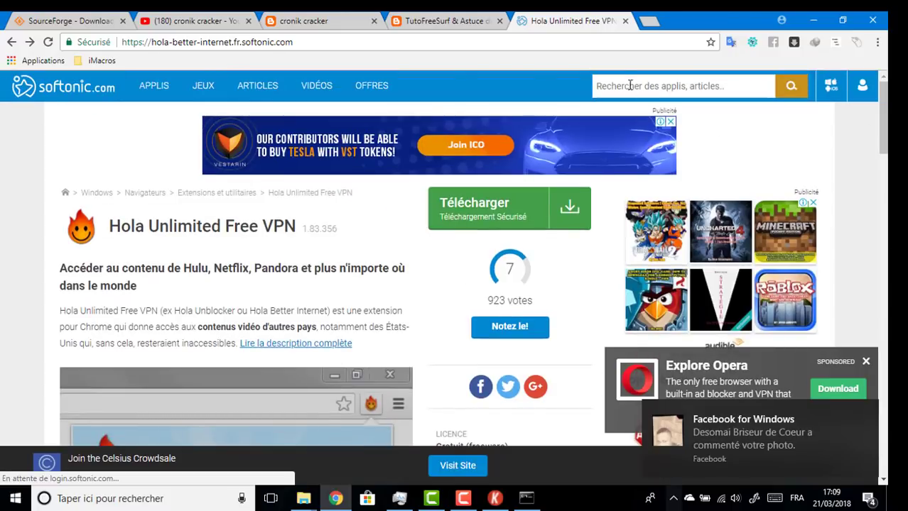
click(619, 80)
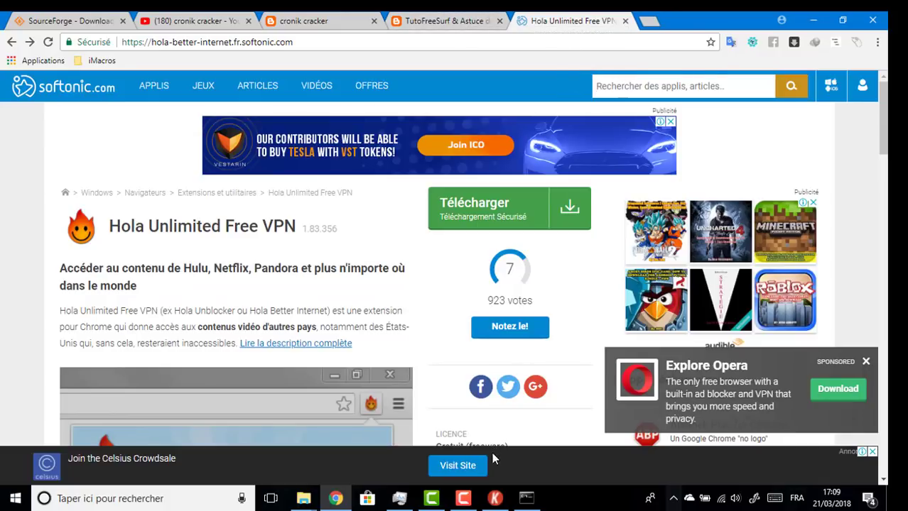
click(463, 499)
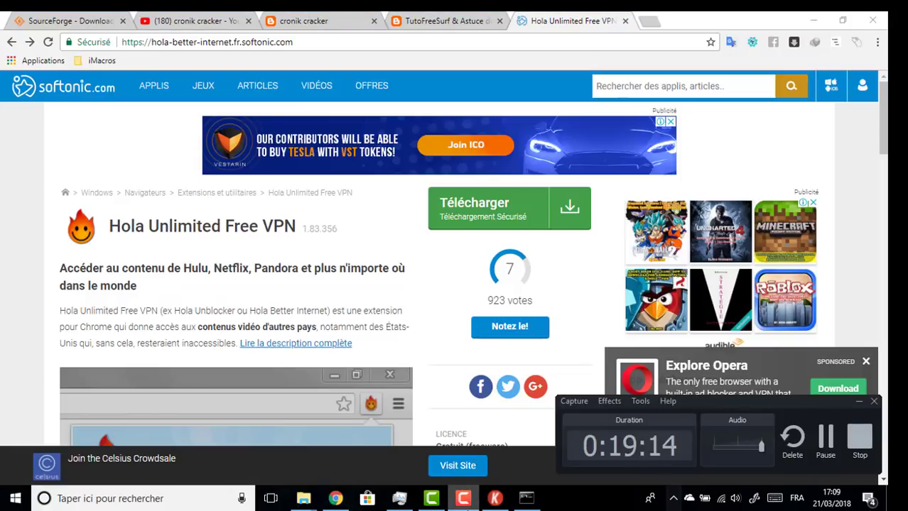
click(463, 498)
click(463, 499)
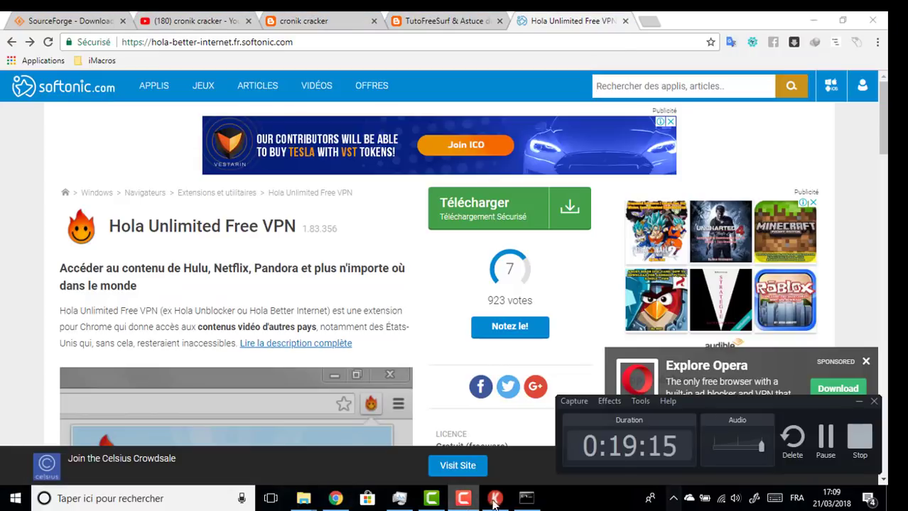
click(822, 454)
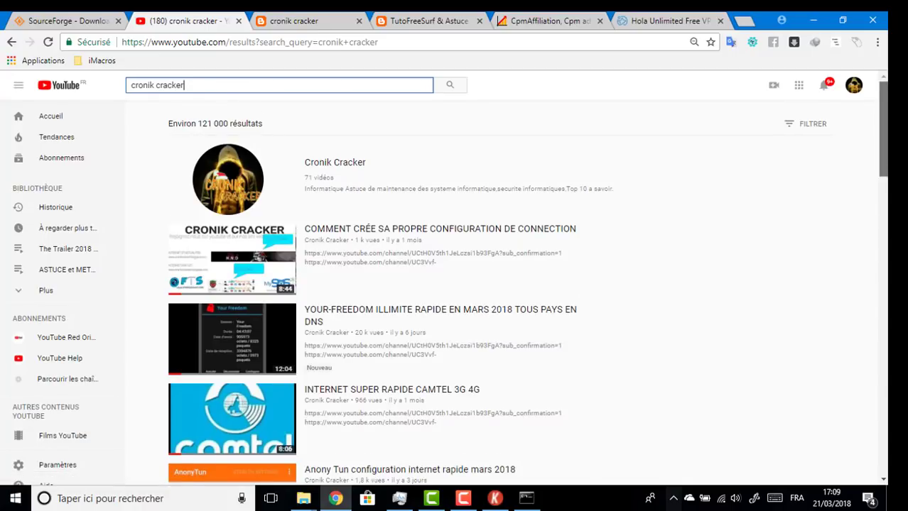
- Examine the YouTube search results for cronik cracker, looking through the channel's listed videos
scroll(883, 135, down, 1)
scroll(527, 293, down, 2)
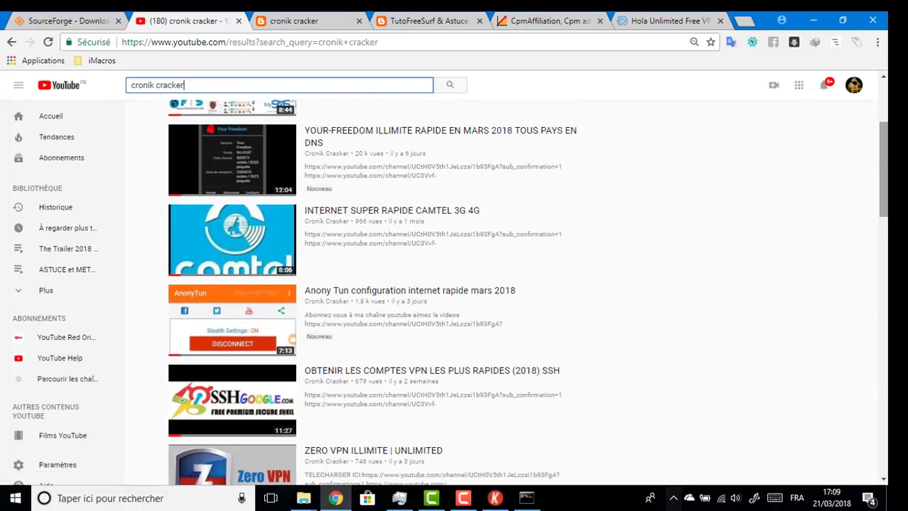
scroll(886, 209, down, 1)
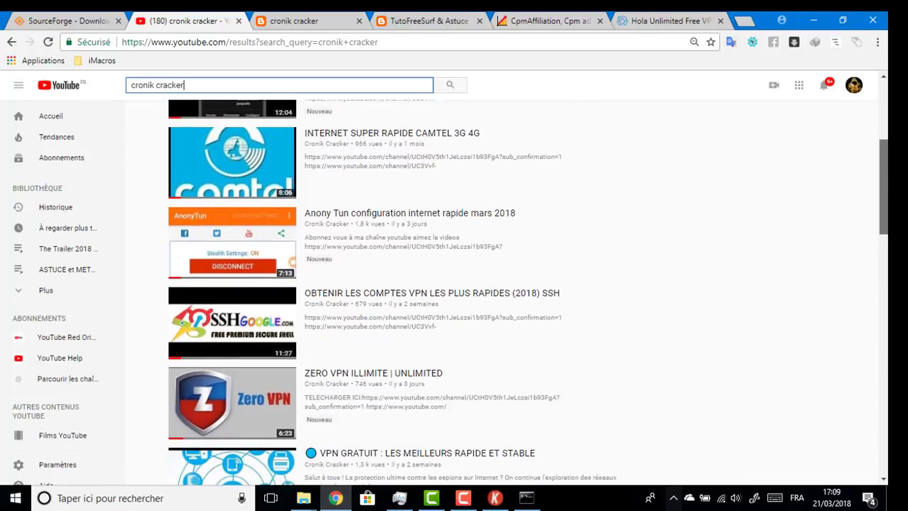
scroll(527, 293, down, 10)
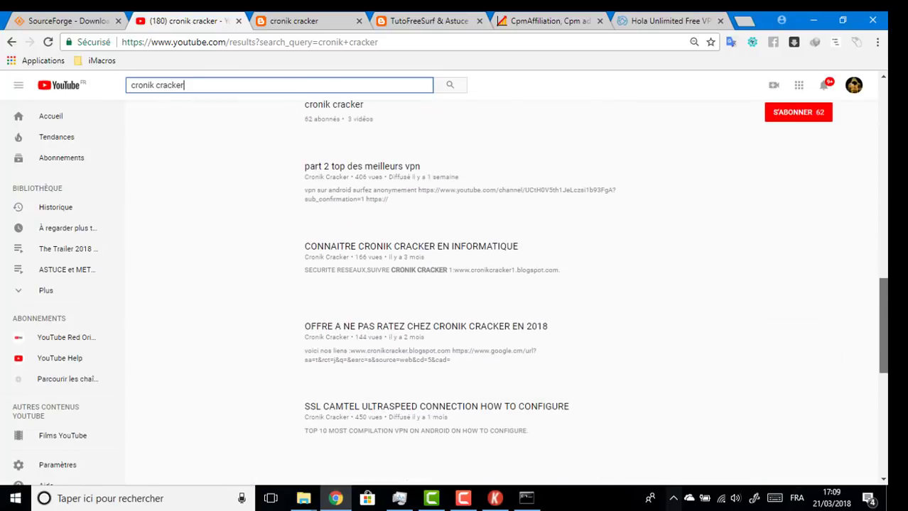
scroll(527, 293, down, 4)
scroll(527, 294, up, 9)
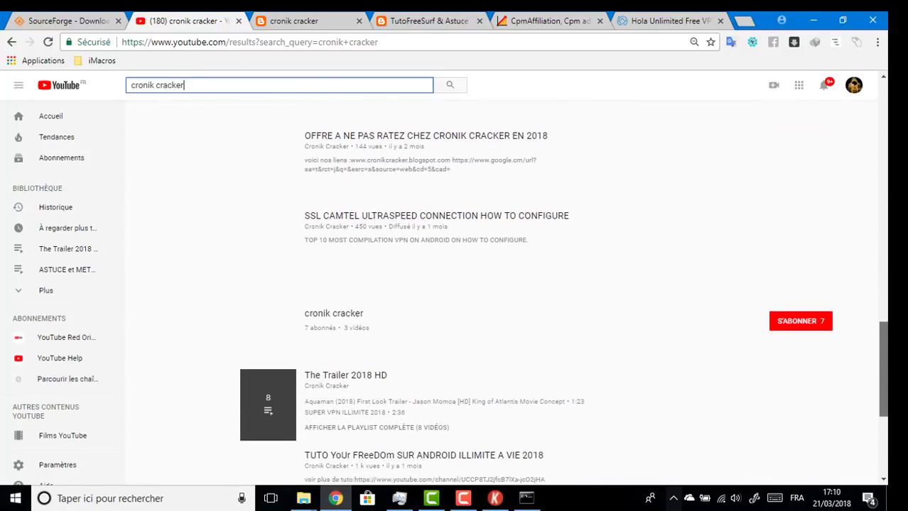
scroll(528, 294, down, 1)
scroll(527, 294, up, 3)
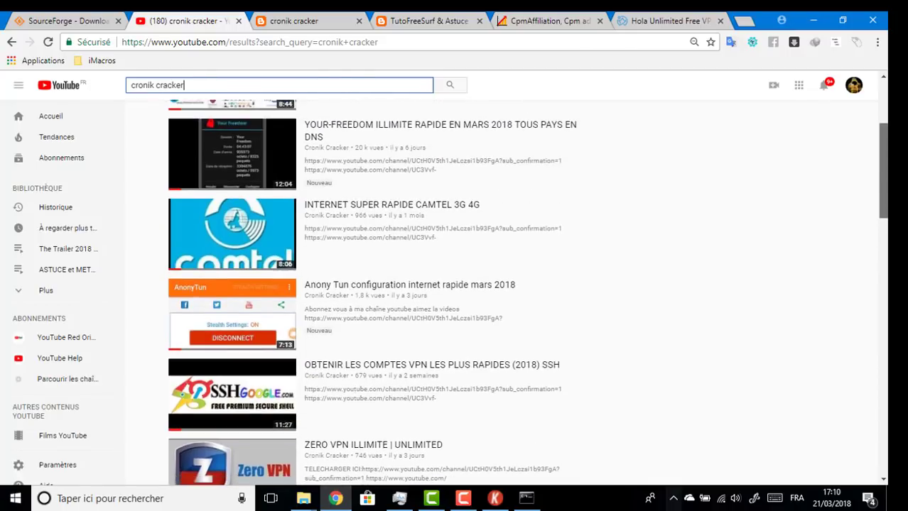
scroll(527, 293, down, 9)
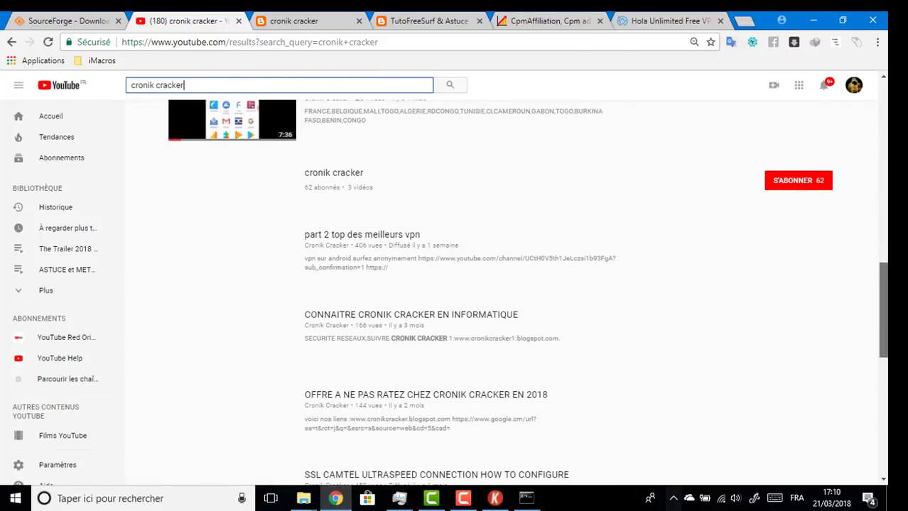
scroll(527, 293, down, 15)
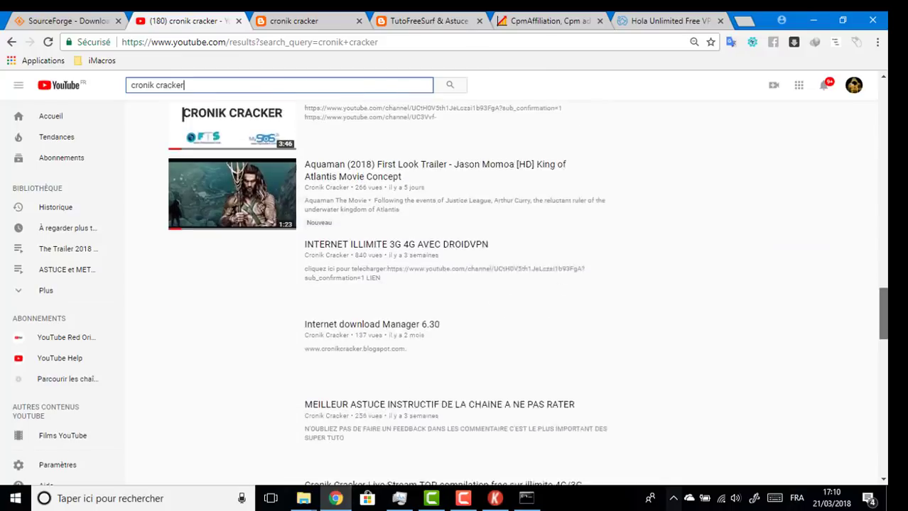
- Look further down the cronik cracker search results and back up through the VPN, WiFi and Cortana videos
scroll(527, 293, down, 3)
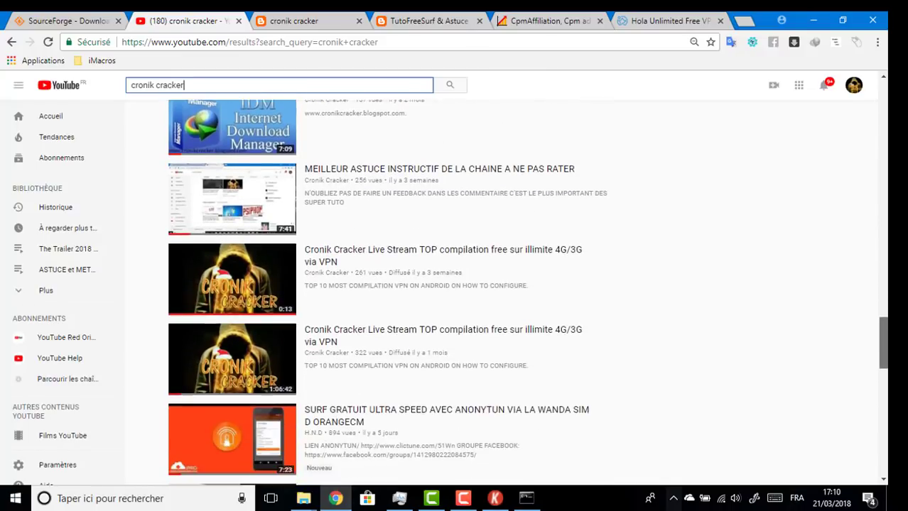
scroll(527, 294, up, 20)
scroll(527, 294, down, 20)
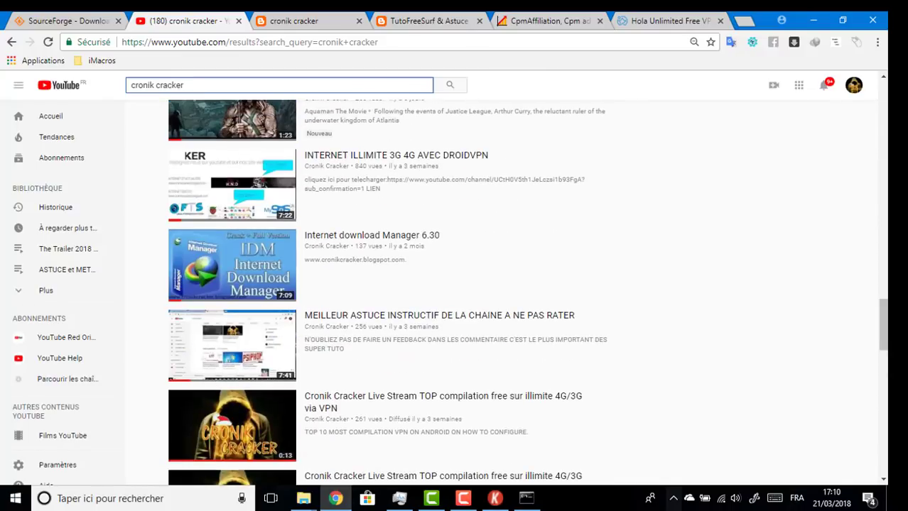
drag(885, 345, 884, 373)
scroll(527, 294, up, 3)
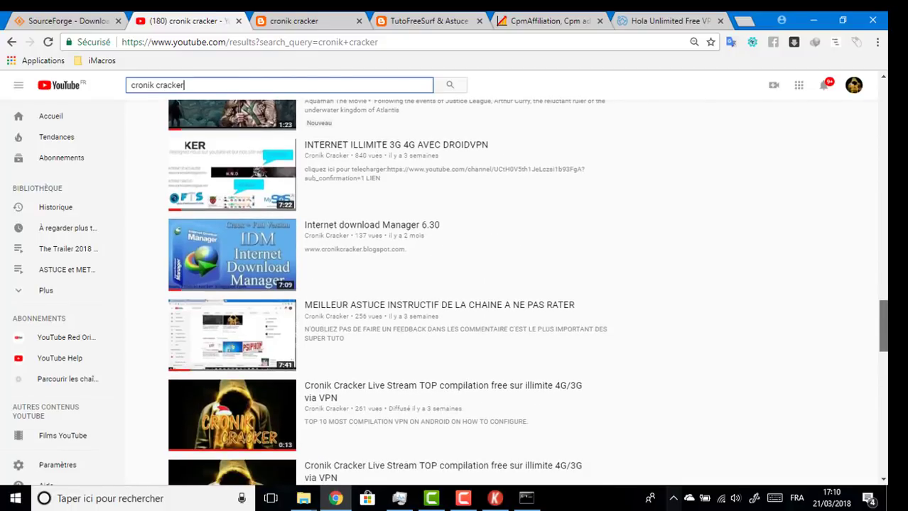
scroll(527, 293, up, 3)
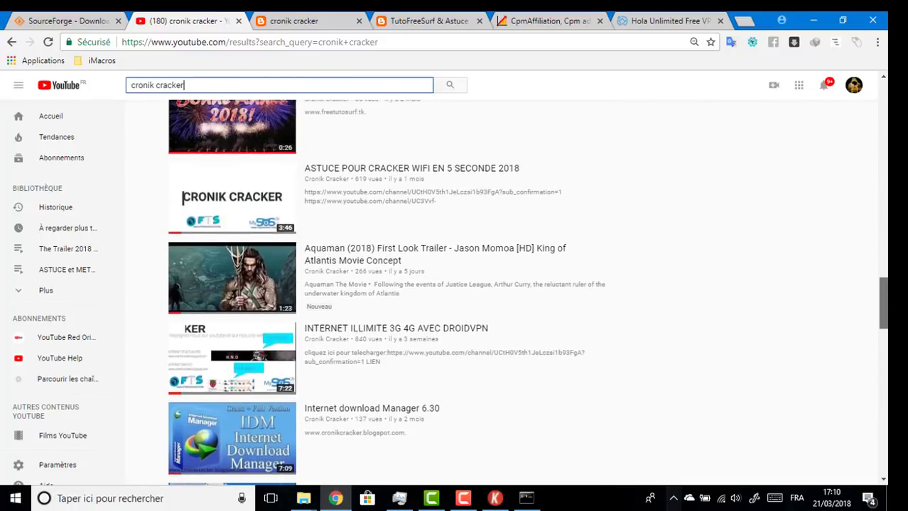
scroll(527, 293, up, 2)
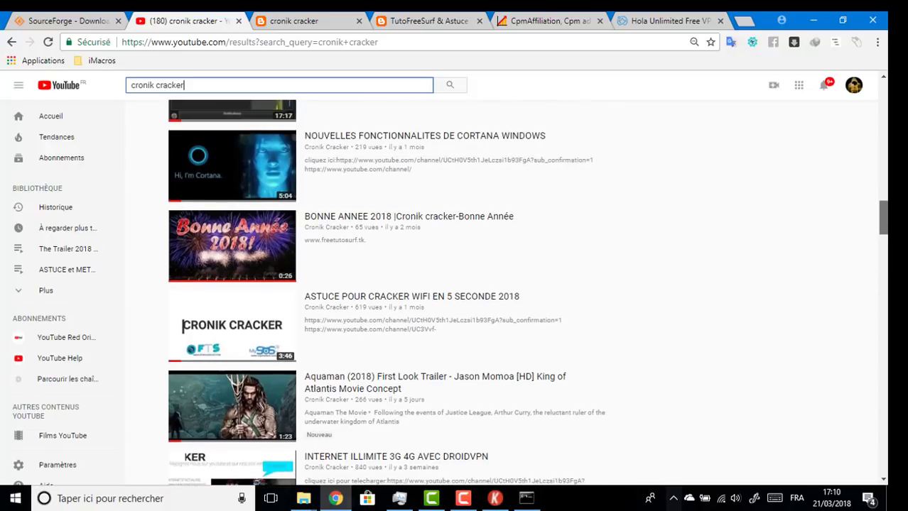
scroll(544, 240, up, 3)
scroll(544, 239, down, 1)
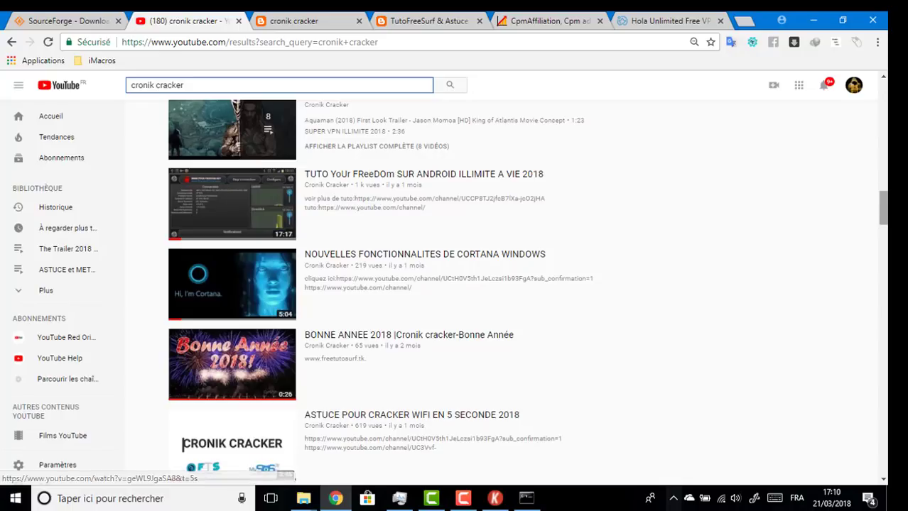
scroll(433, 266, up, 4)
scroll(527, 294, up, 4)
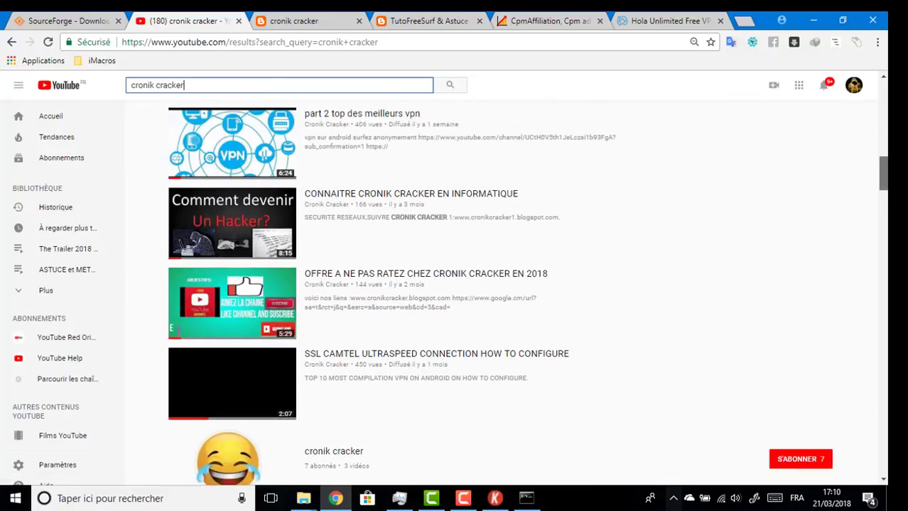
- Search YouTube for "cronik cracker kphon" and open the video "K-PHON DE RETOUR 2018 3G/4G IILIMITEE SUR TOUT LES RESEAUX"
scroll(500, 291, up, 10)
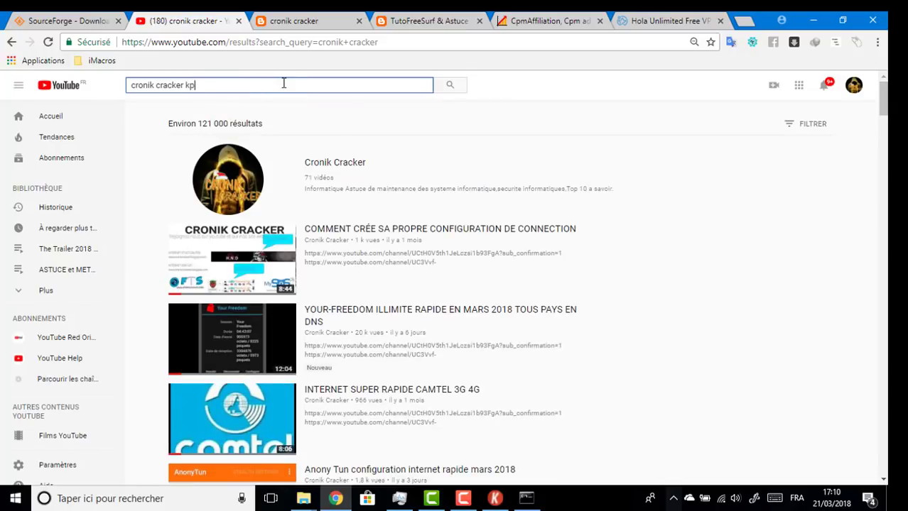
key(Return)
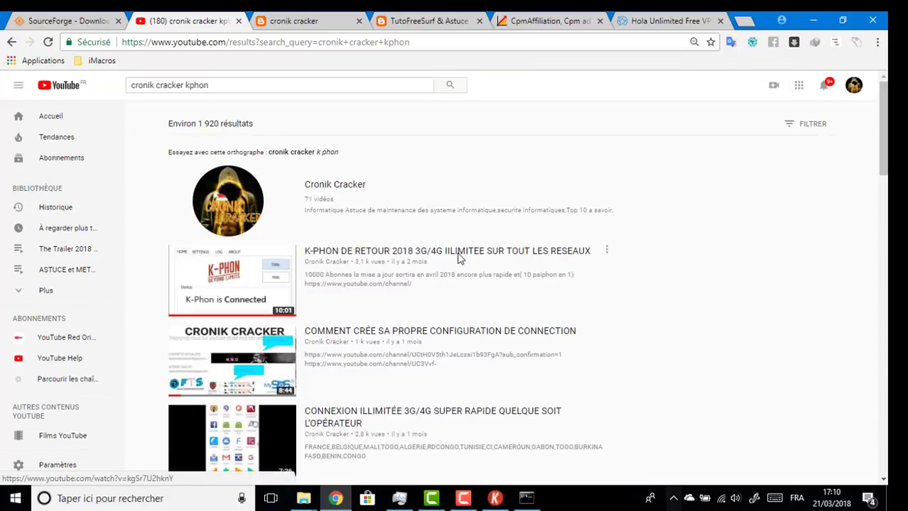
click(458, 253)
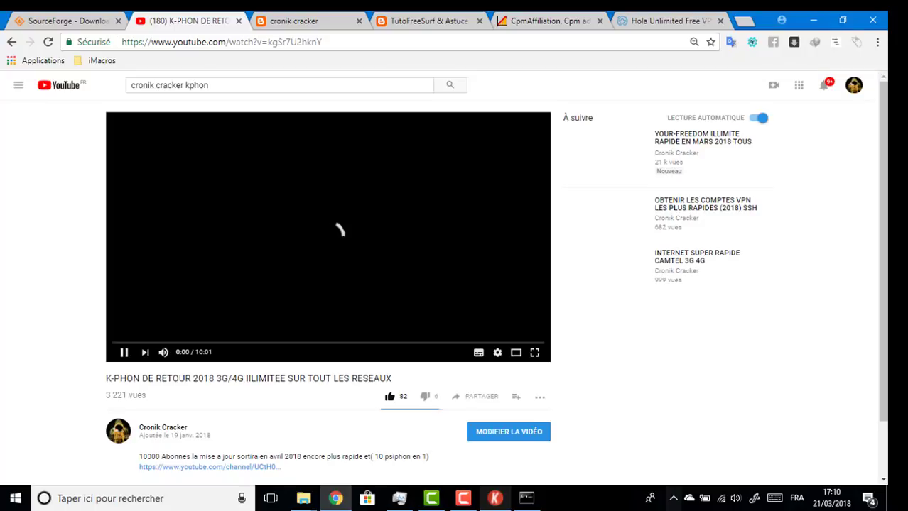
- Check the Psiphon connections in the K-Phon XE window and return to the YouTube video in Chrome
key(alt+Tab)
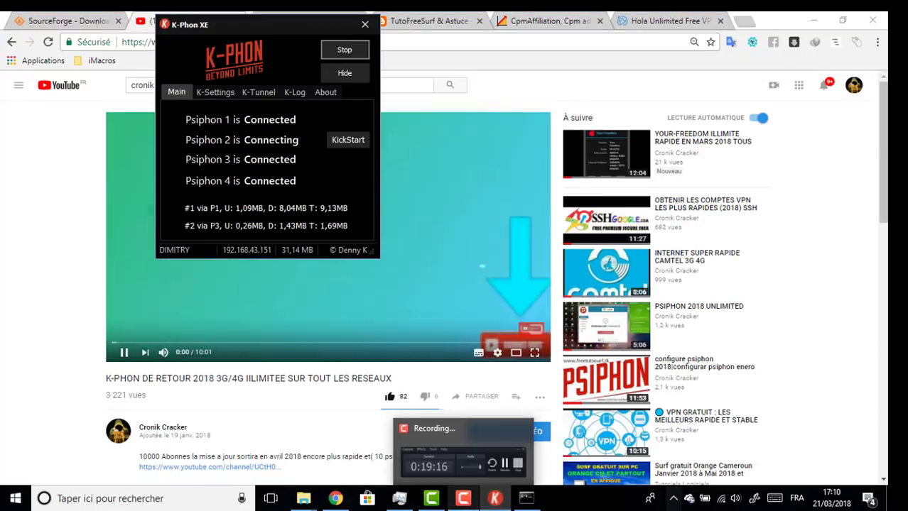
click(435, 500)
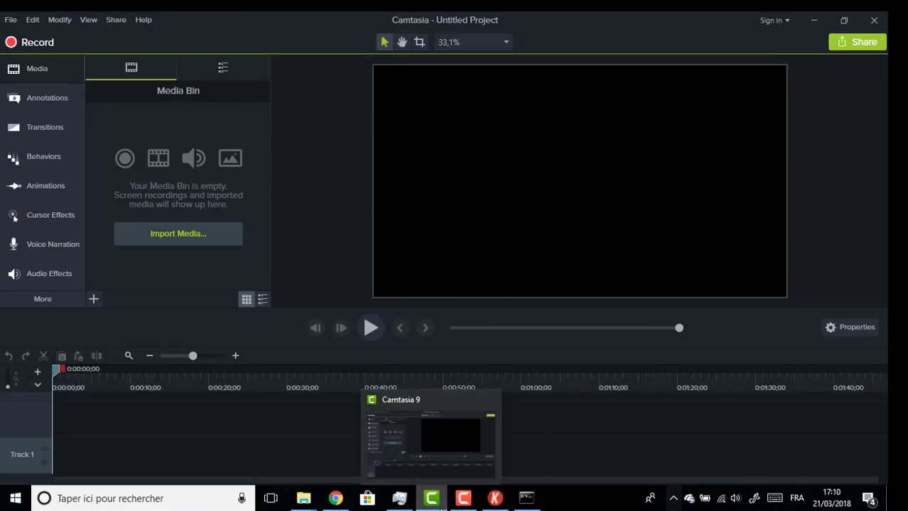
click(441, 508)
click(526, 500)
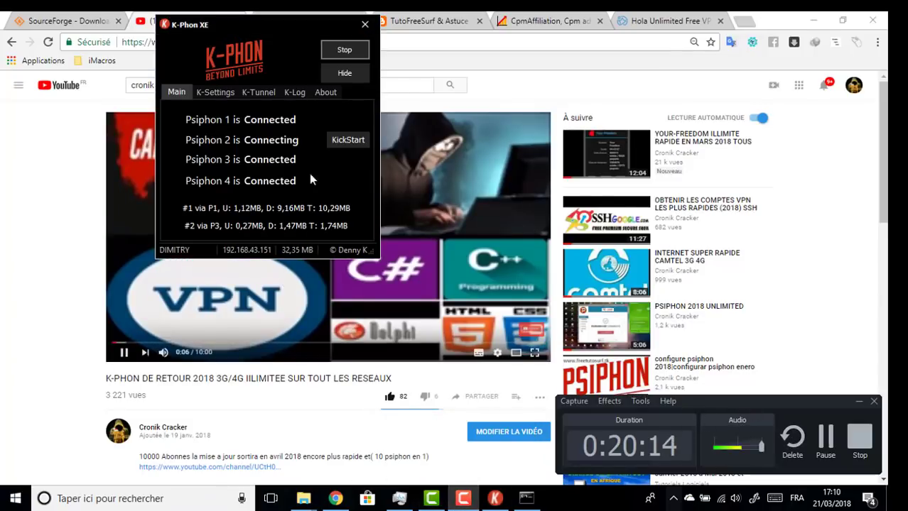
click(495, 99)
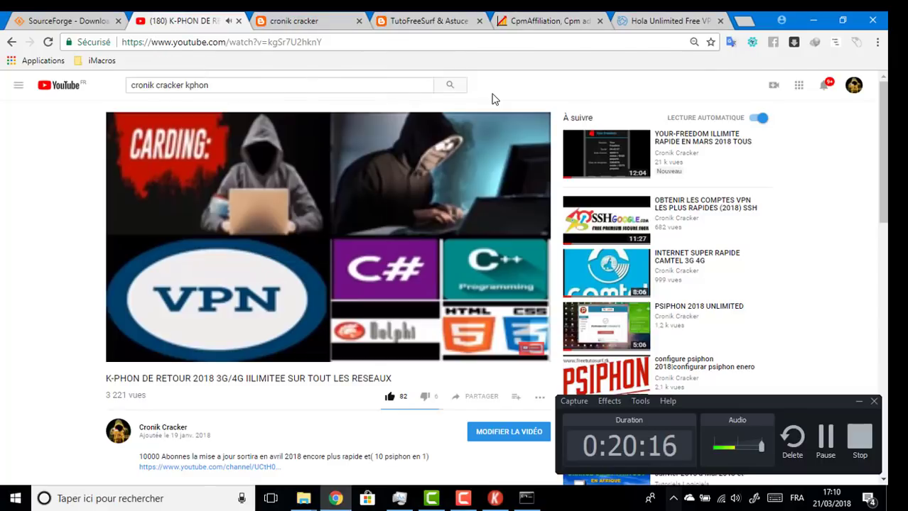
- Expand the video's description, open its K-Phon 2018 download link, and close the YouTube video page
scroll(868, 142, down, 4)
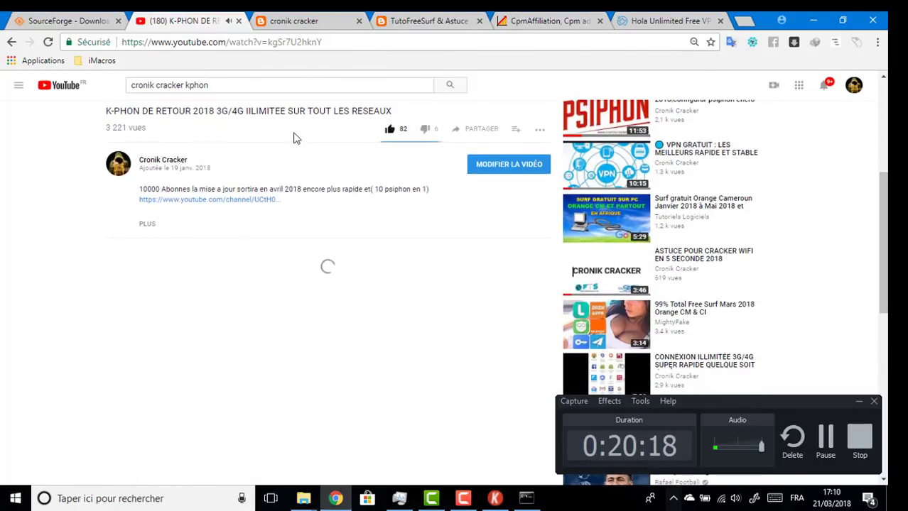
click(150, 223)
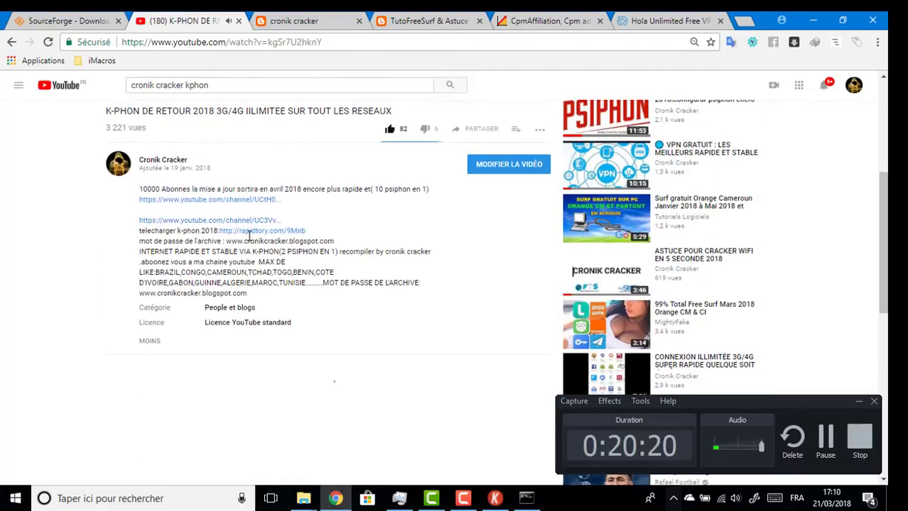
click(248, 232)
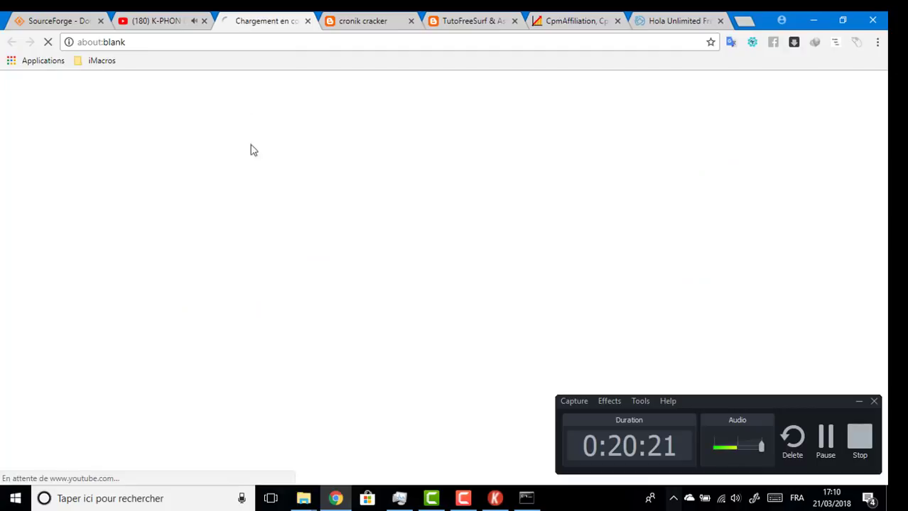
click(204, 22)
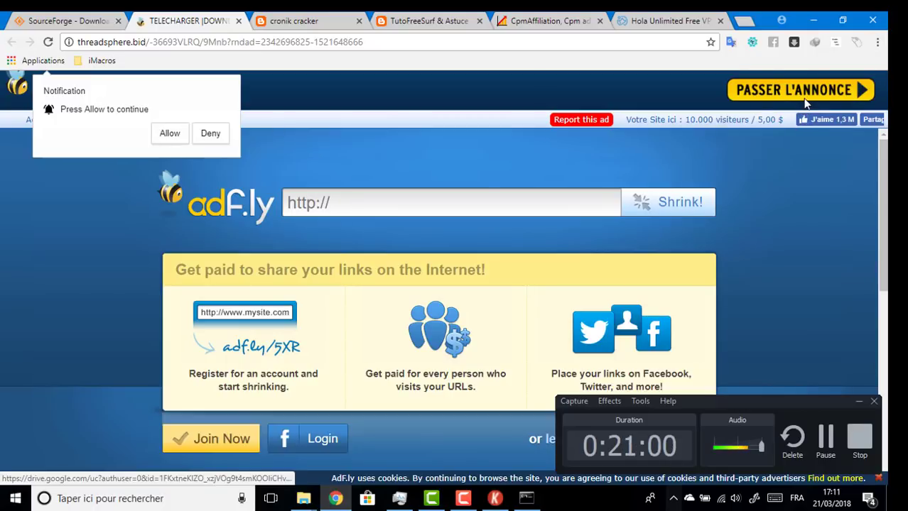
- Skip the adf.ly advertisement, start downloading cronik cracker project.zip, and close the advertisement page
click(805, 103)
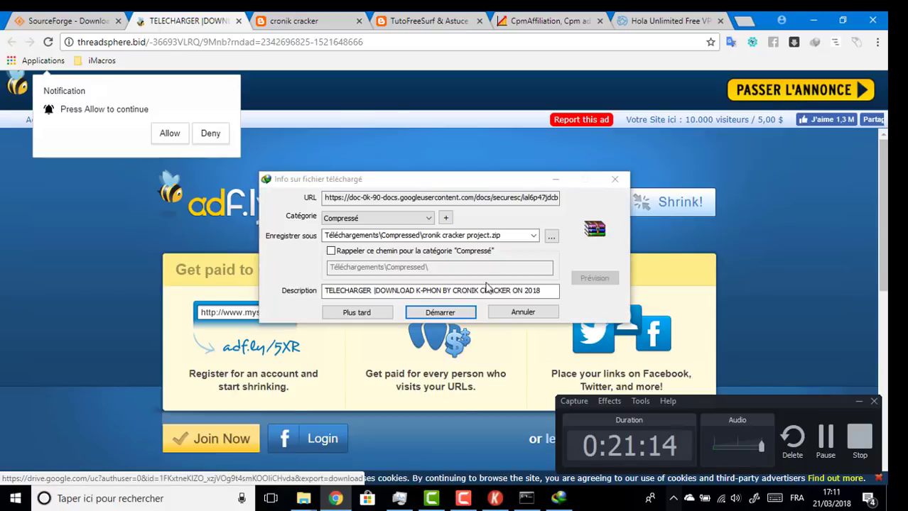
click(451, 313)
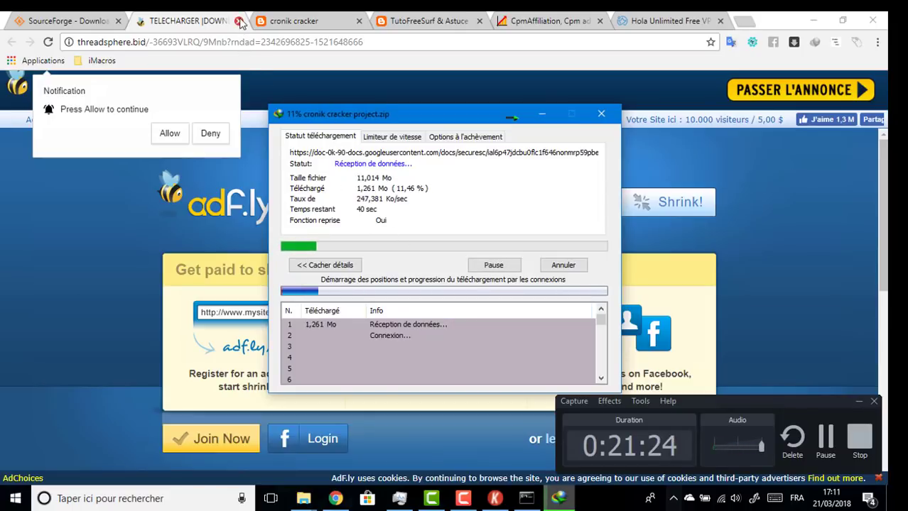
click(239, 21)
click(239, 21)
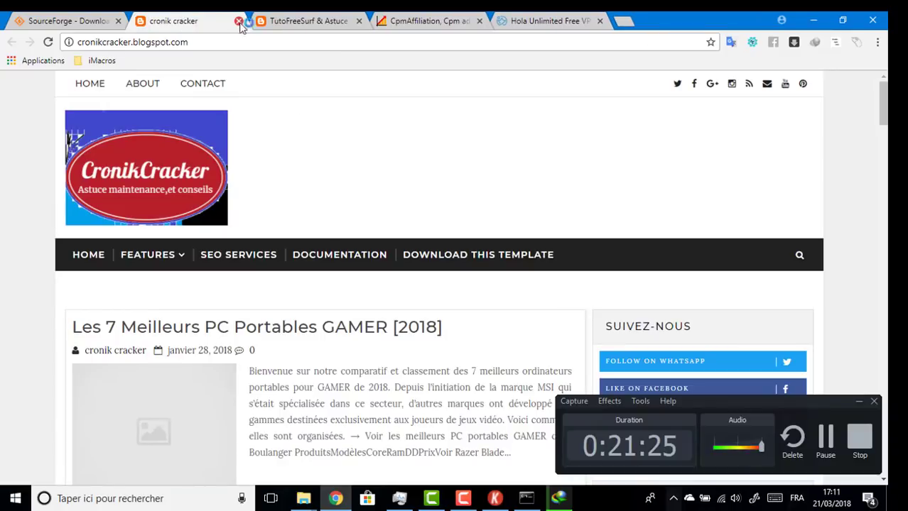
- Check the download progress of cronik cracker project.zip and open a new blank Chrome page
click(558, 499)
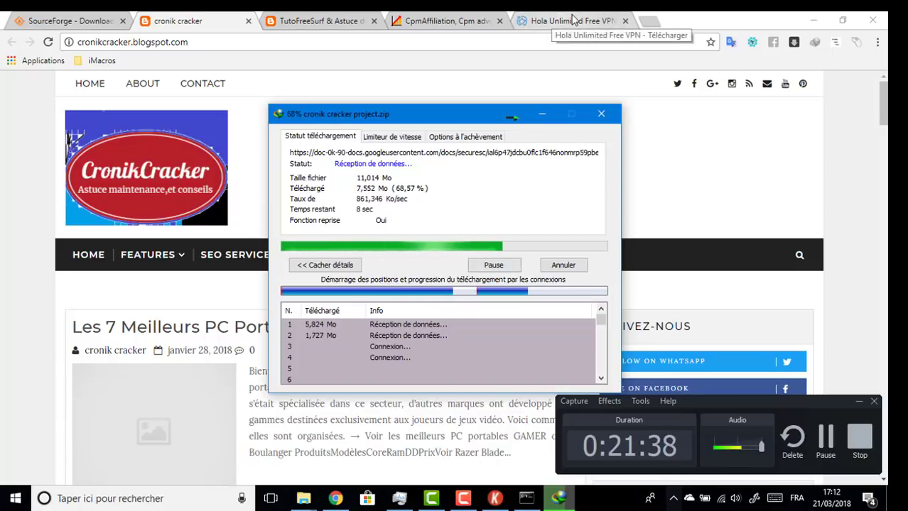
click(653, 23)
click(654, 23)
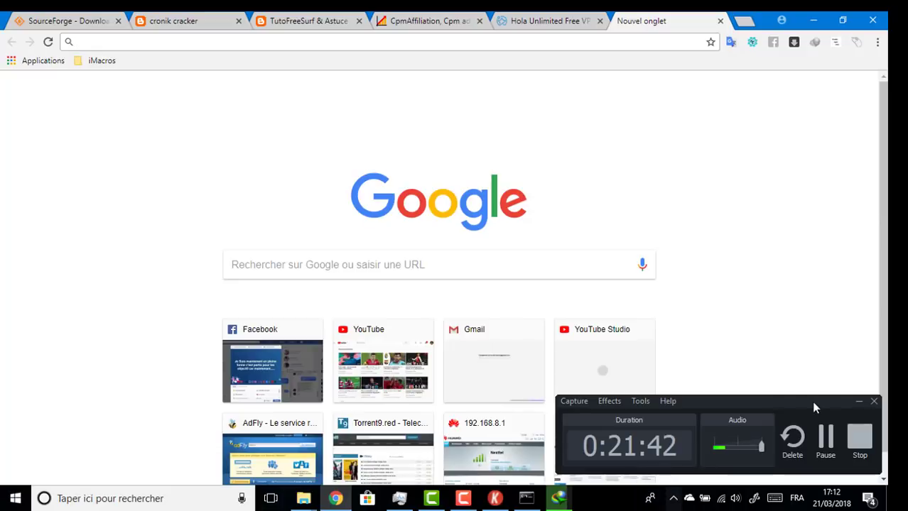
- Open Internet Download Manager and Proxifier Portable, examine the traffic graph and connection log, and dismiss the completed-download dialog
click(858, 403)
click(673, 499)
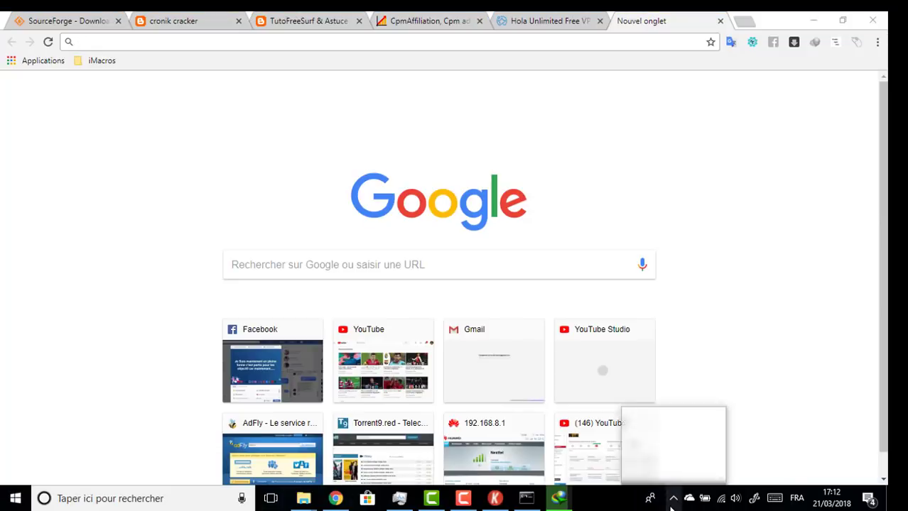
double_click(685, 422)
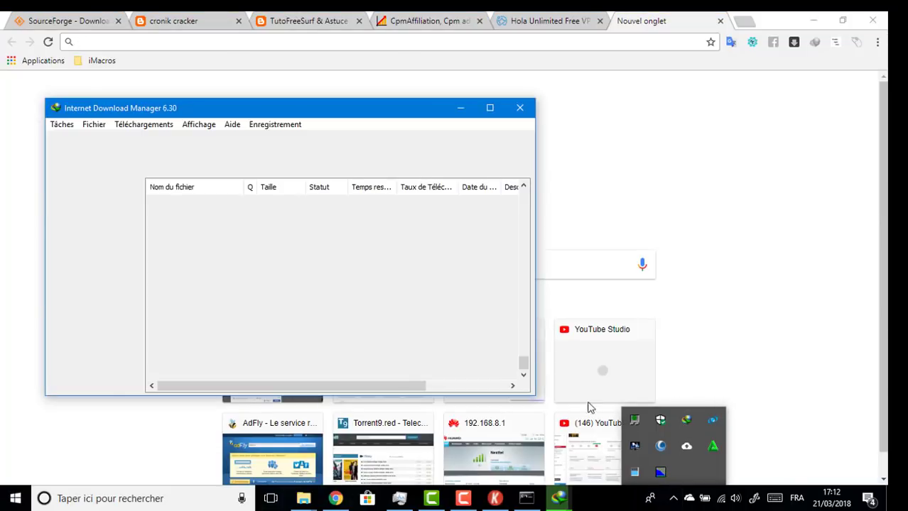
double_click(660, 472)
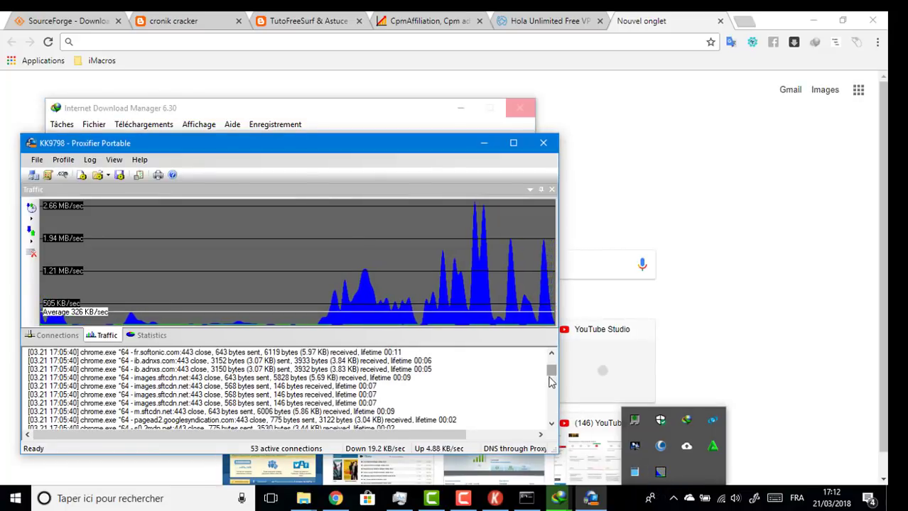
mouse_move(552, 370)
mouse_down()
mouse_move(553, 417)
mouse_move(554, 375)
mouse_up()
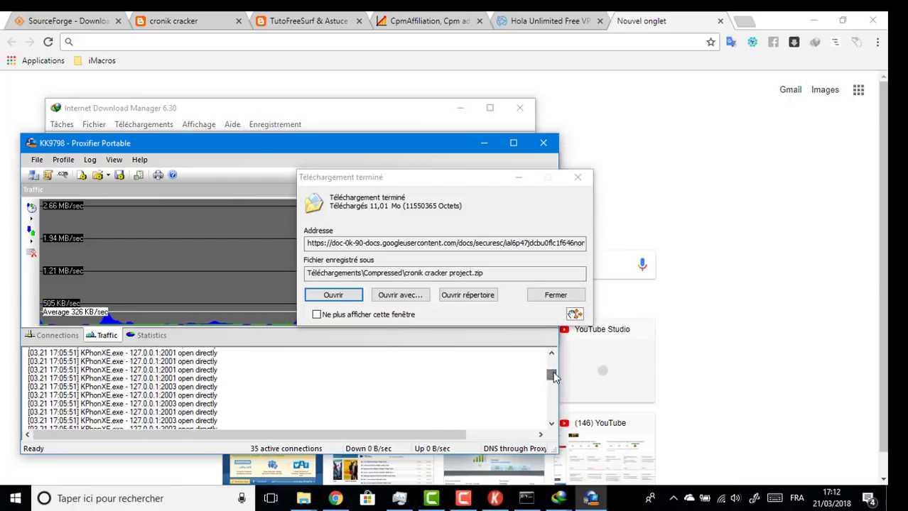
click(557, 295)
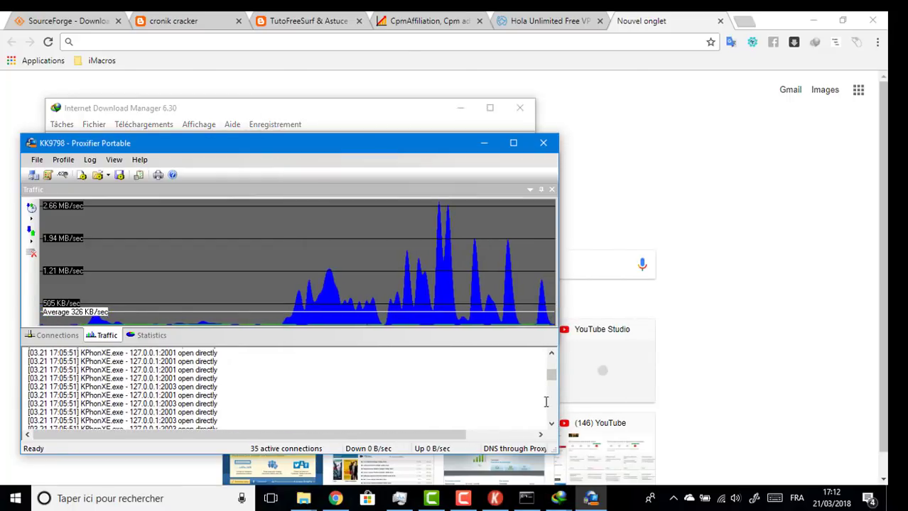
- Switch to Internet Download Manager and look through its download list up to the oldest entries
click(567, 501)
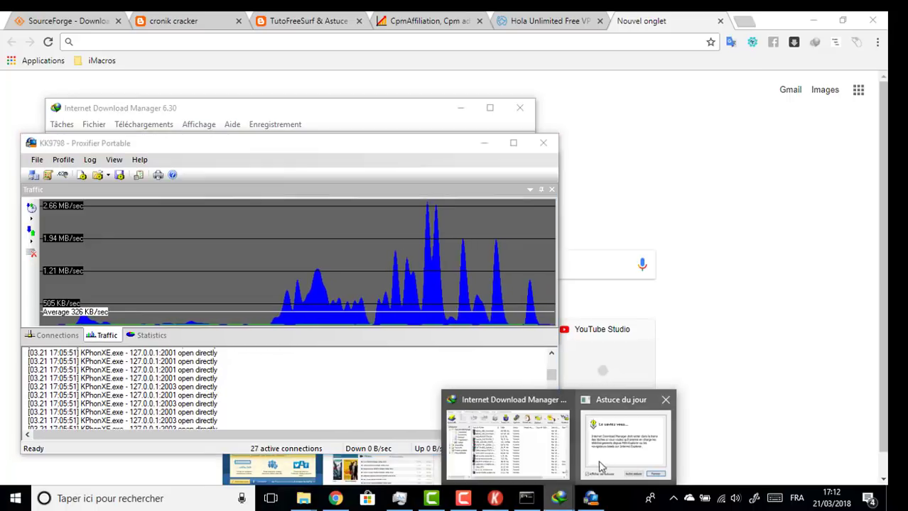
click(531, 451)
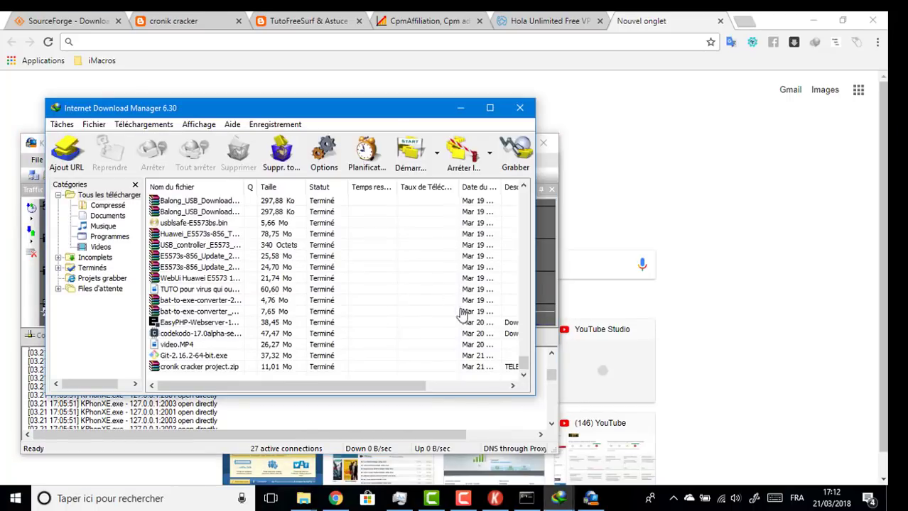
drag(528, 363, 528, 353)
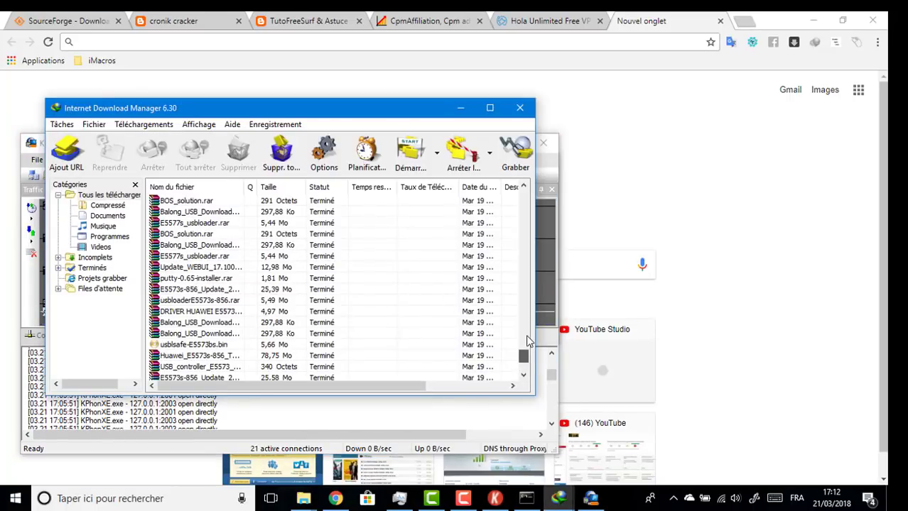
scroll(523, 353, up, 5)
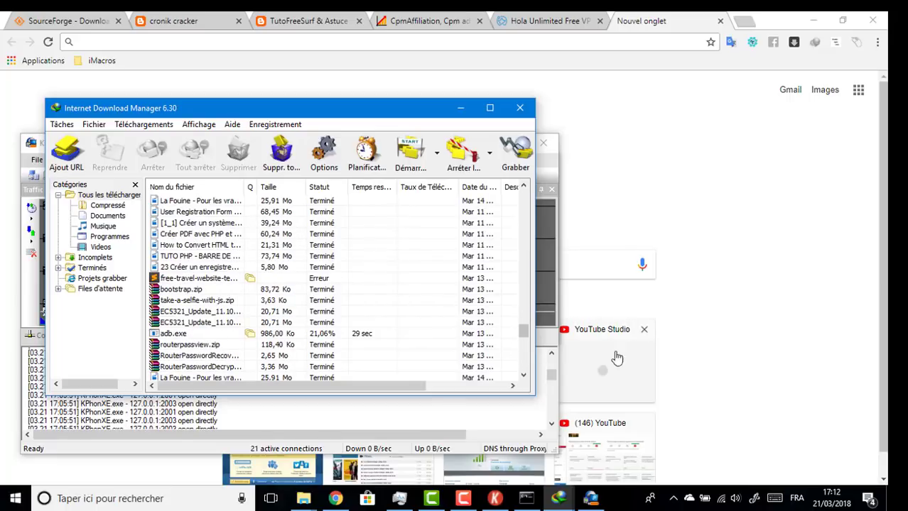
scroll(513, 342, down, 5)
drag(522, 338, 513, 185)
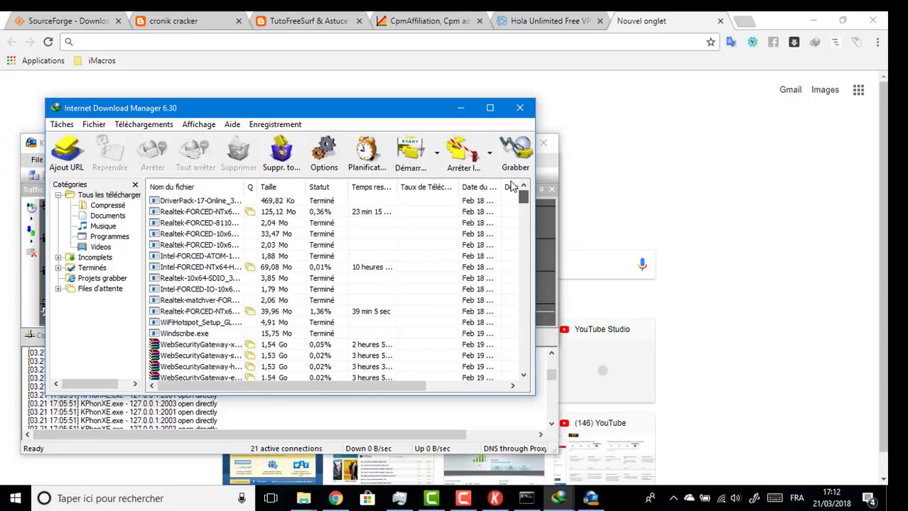
- Inspect the unfinished Intel-FORCED and Realtek-FORCED downloads, and check the connection status in K-Phon XE
click(291, 269)
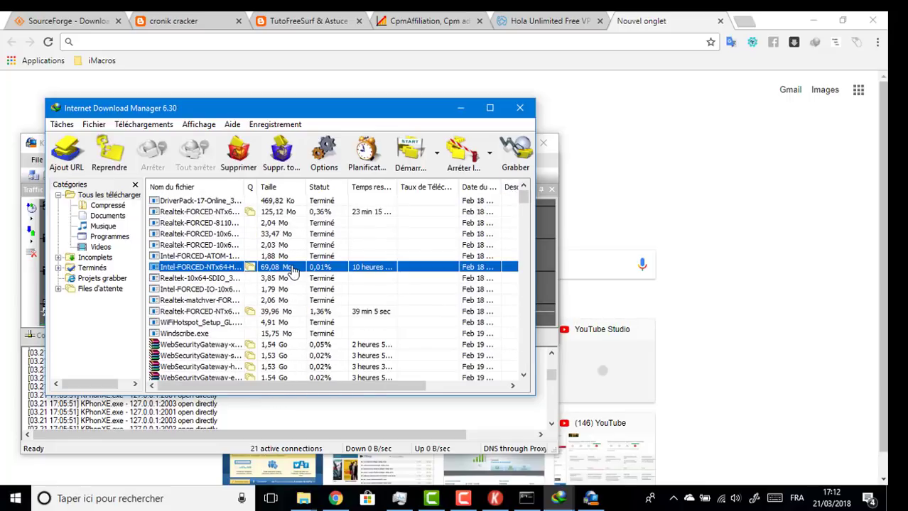
right_click(291, 267)
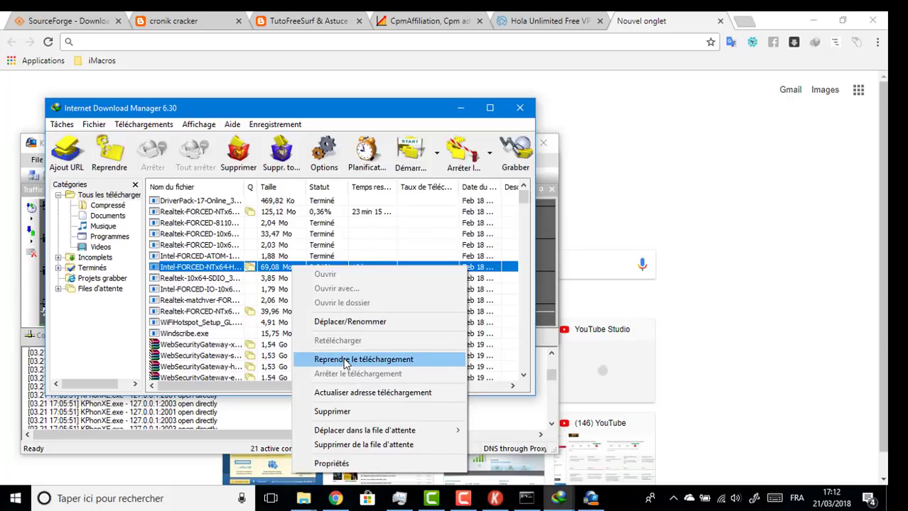
click(264, 289)
click(286, 314)
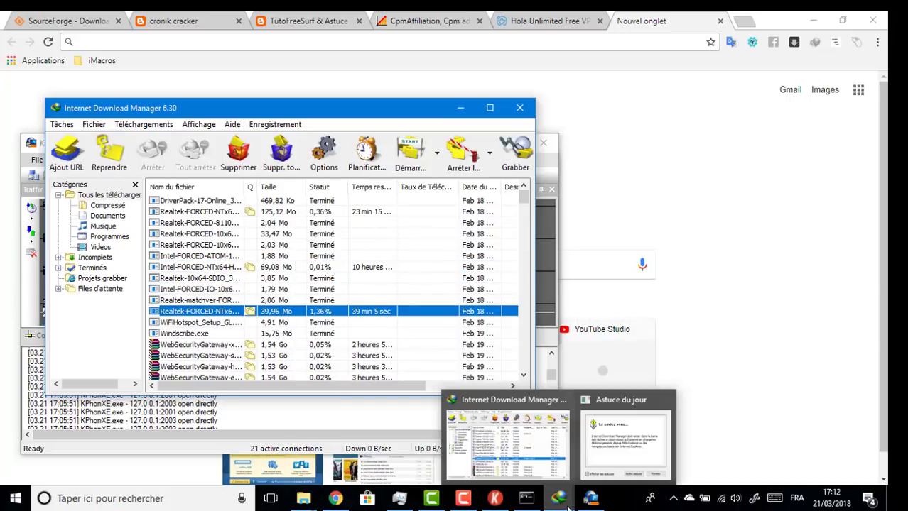
click(497, 500)
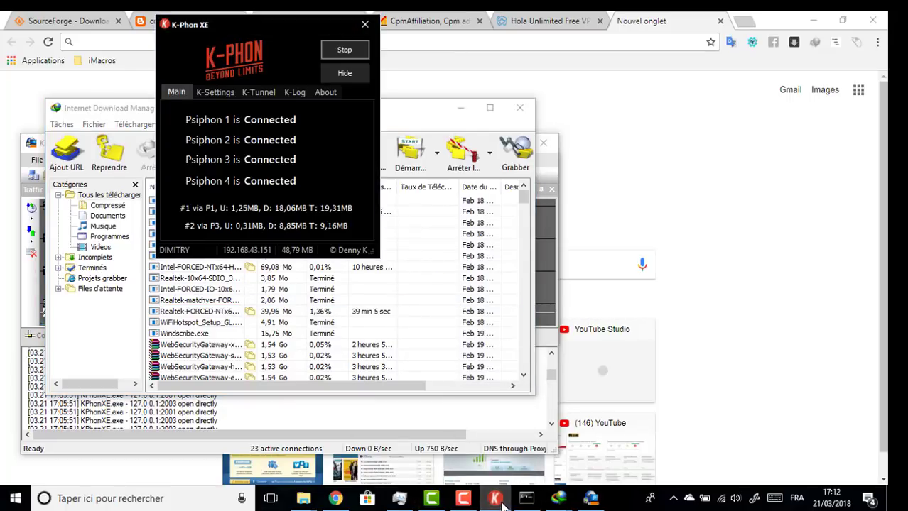
click(463, 499)
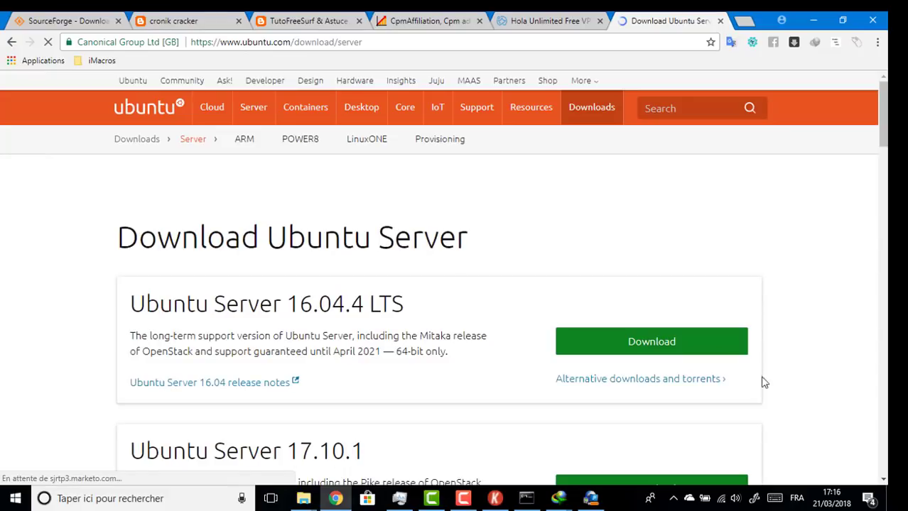
- Request the Ubuntu Server 16.04.4 LTS download in Chrome and start downloading ubuntu-16.04.4-server-amd64.iso with Internet Download Manager
click(712, 342)
scroll(886, 135, down, 2)
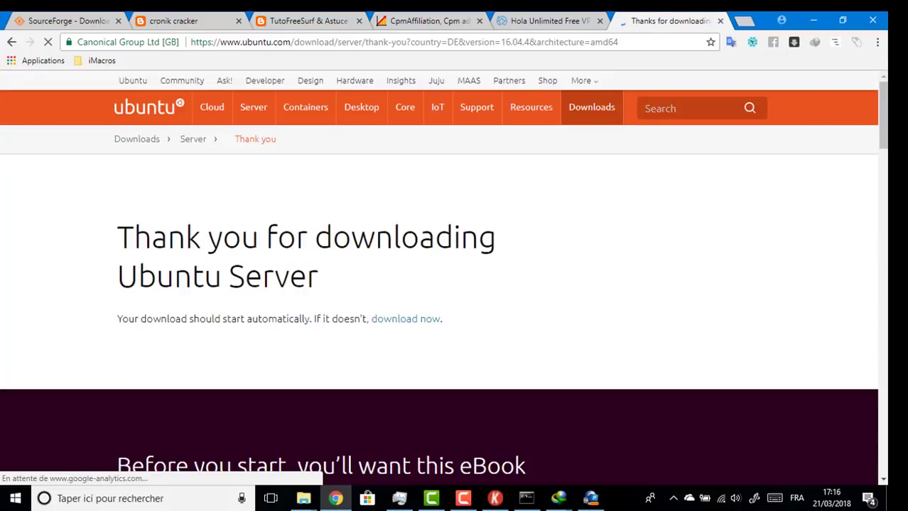
click(406, 318)
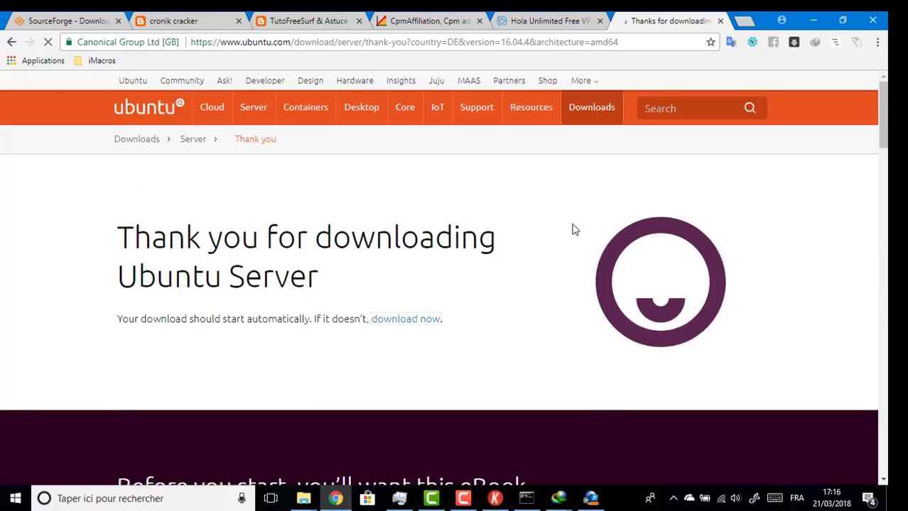
scroll(441, 277, down, 14)
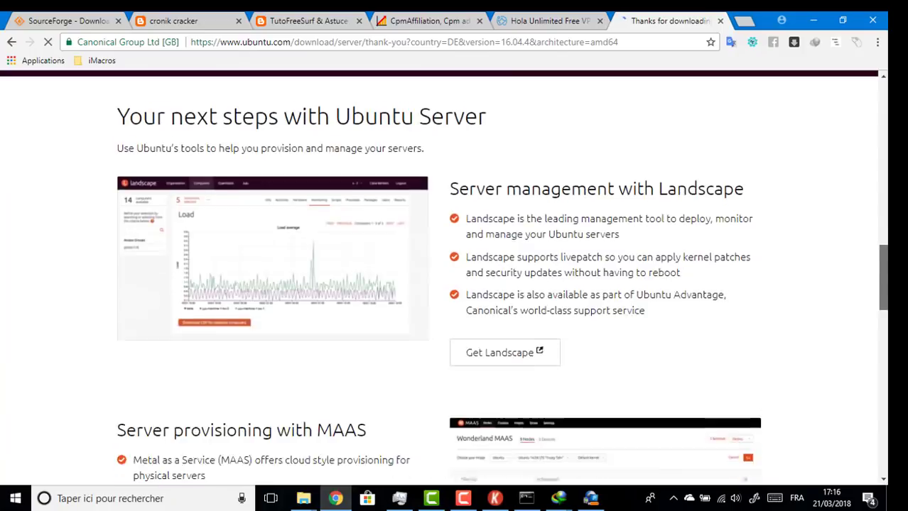
scroll(440, 277, down, 5)
scroll(441, 277, up, 15)
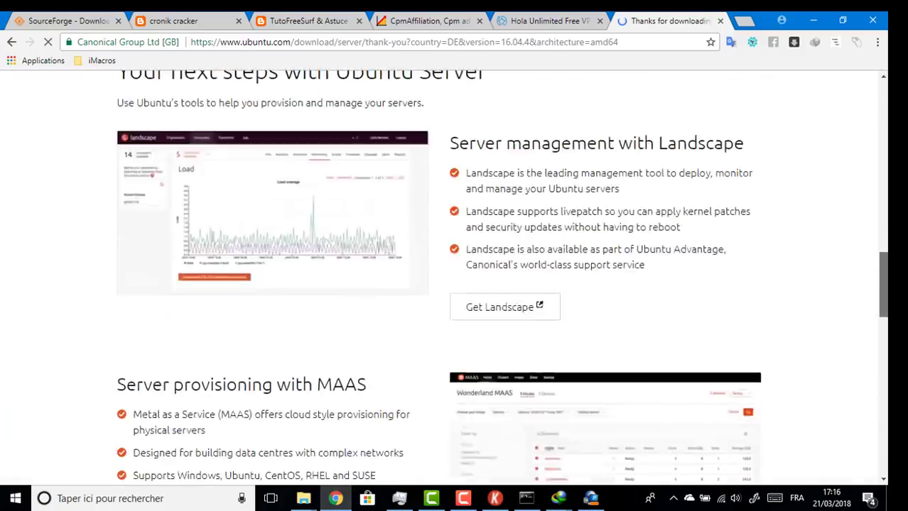
scroll(499, 250, up, 3)
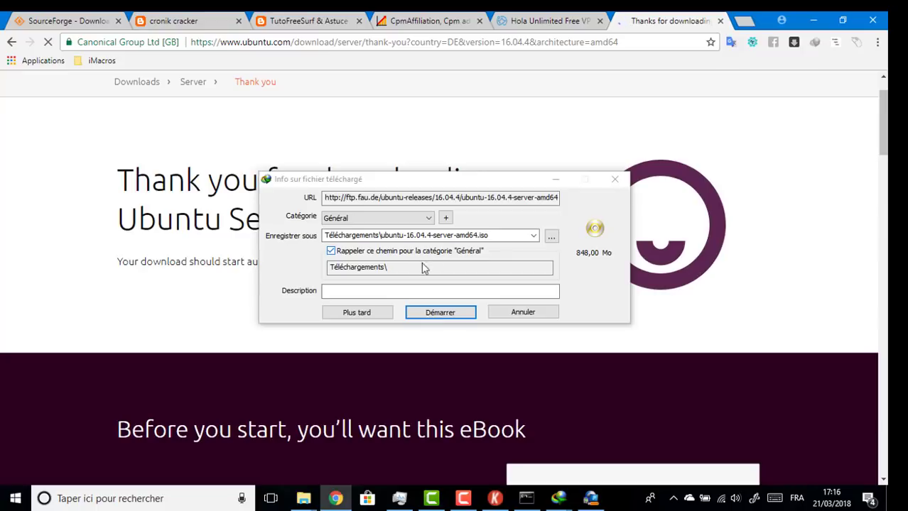
click(440, 317)
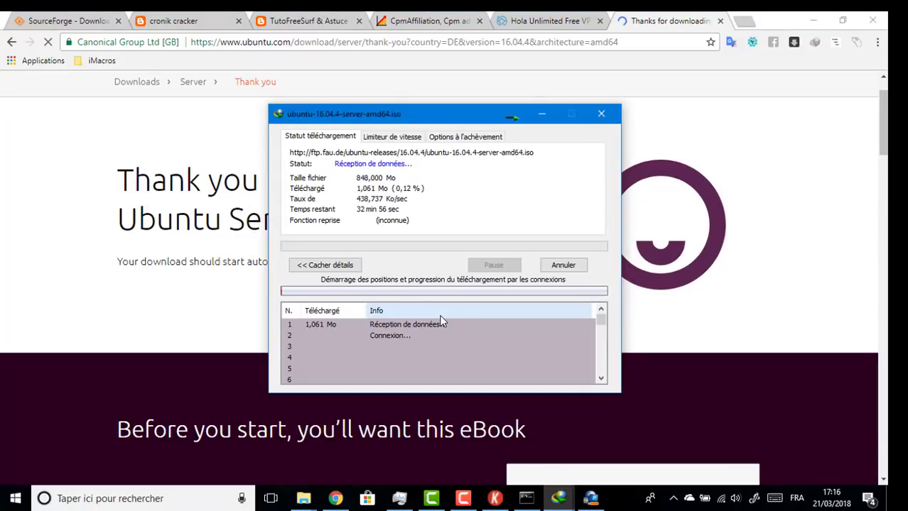
- Monitor the Ubuntu download alongside the K-Phon XE data counters and Proxifier's traffic graph and log, and minimize Proxifier
click(494, 499)
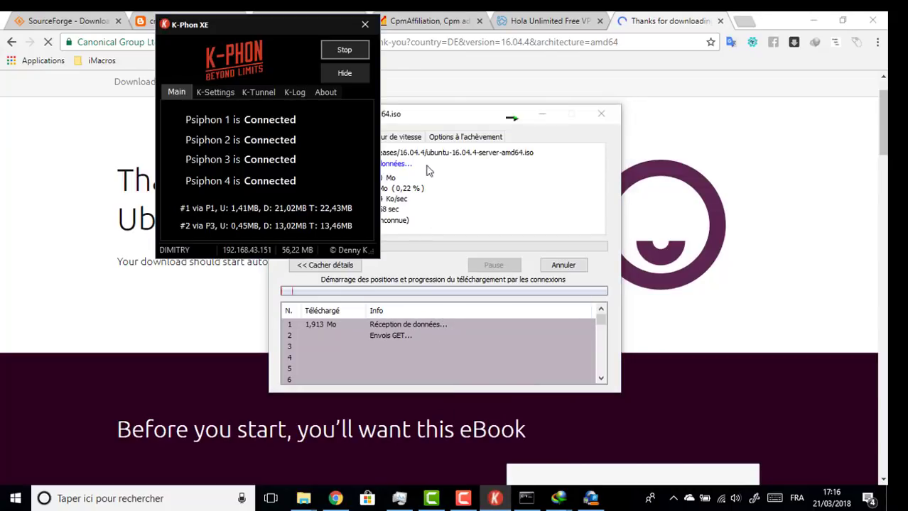
drag(461, 118, 541, 118)
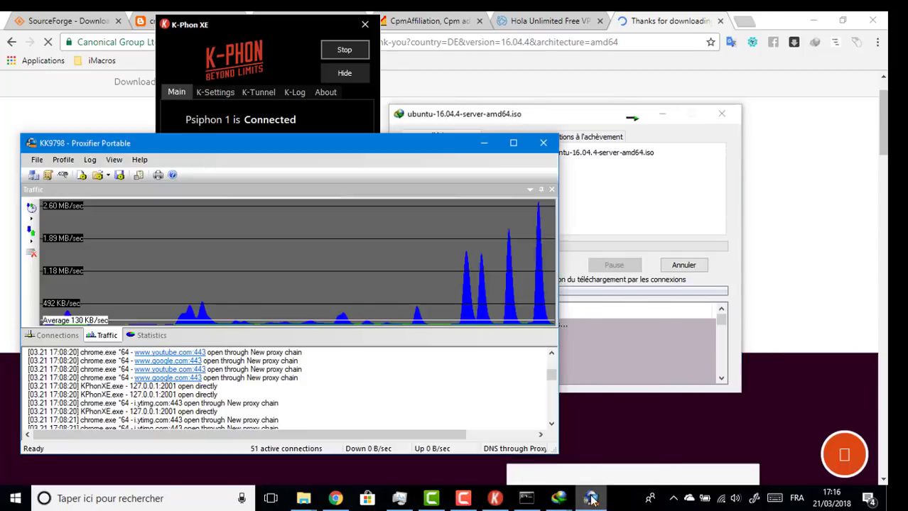
click(591, 498)
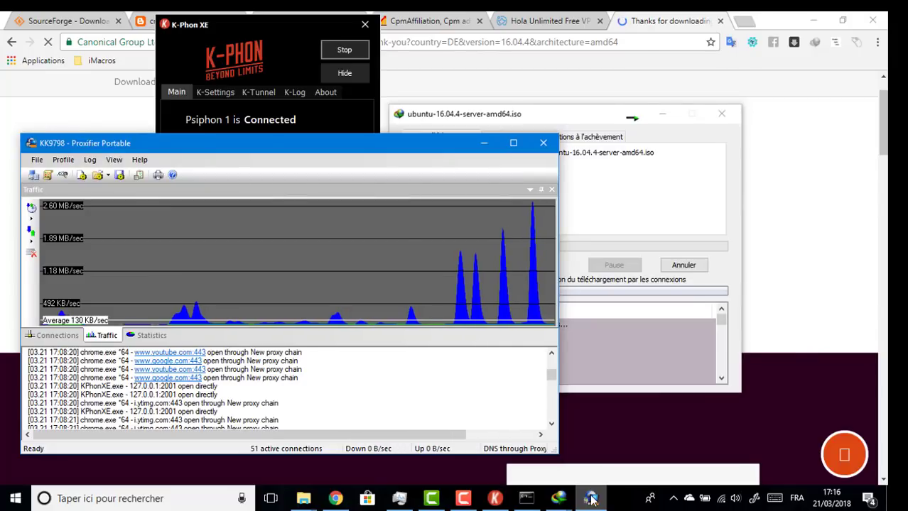
mouse_move(552, 375)
mouse_down()
mouse_move(552, 443)
mouse_move(551, 362)
mouse_up()
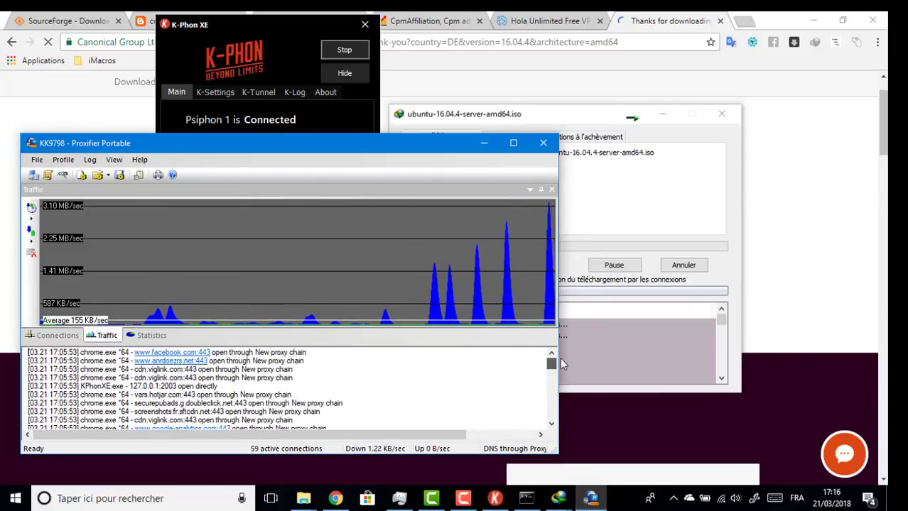
click(485, 145)
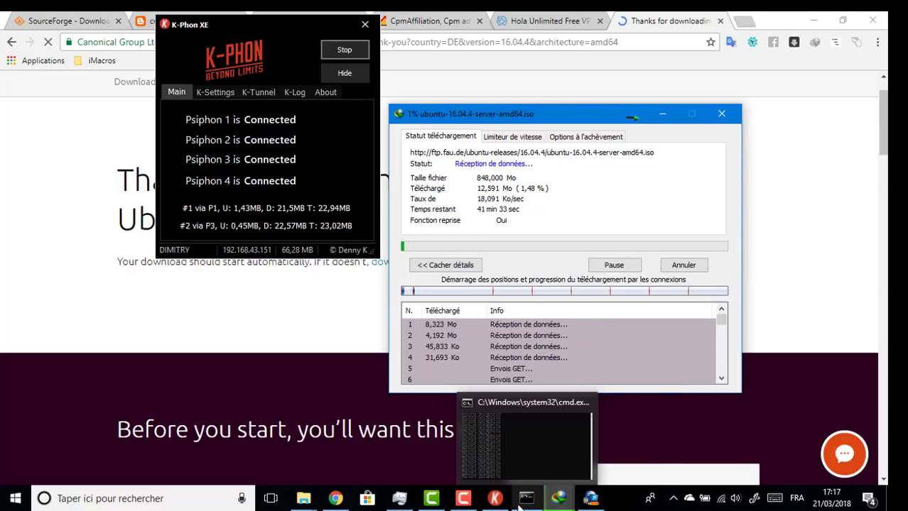
mouse_move(489, 502)
click(463, 499)
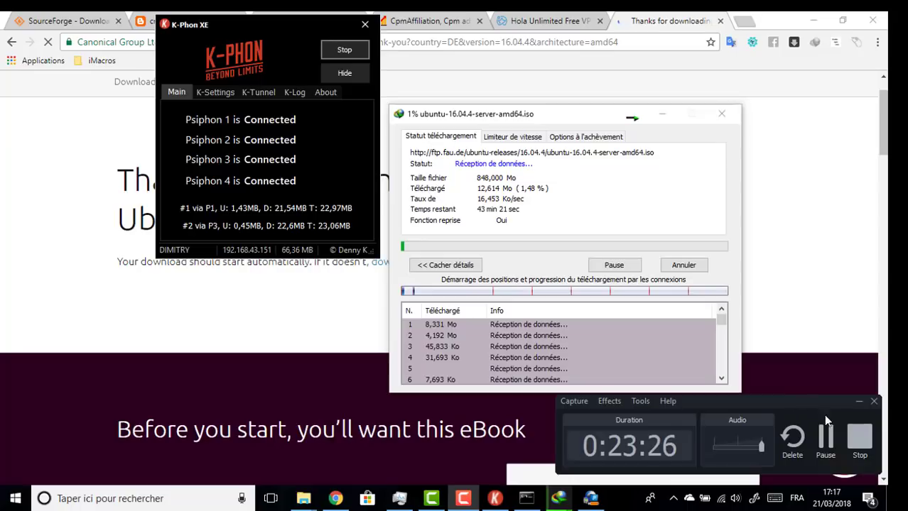
click(835, 452)
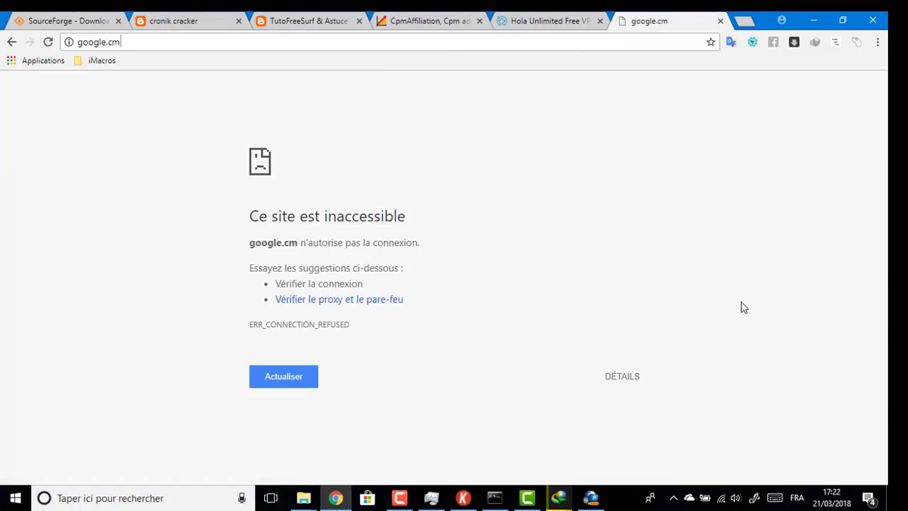
- Check the Ubuntu download's status in Internet Download Manager and the continuous ping to 8.8.8.8 in the command prompt
click(494, 498)
mouse_move(558, 497)
click(642, 447)
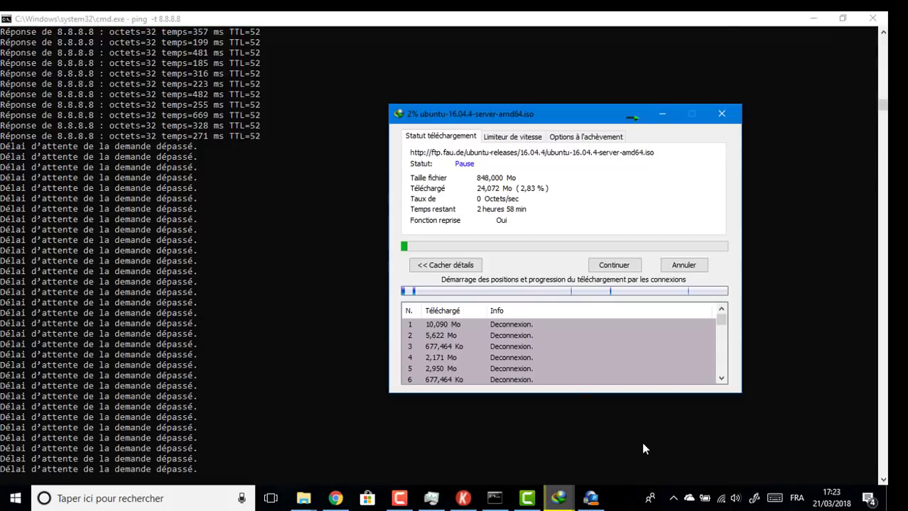
click(220, 389)
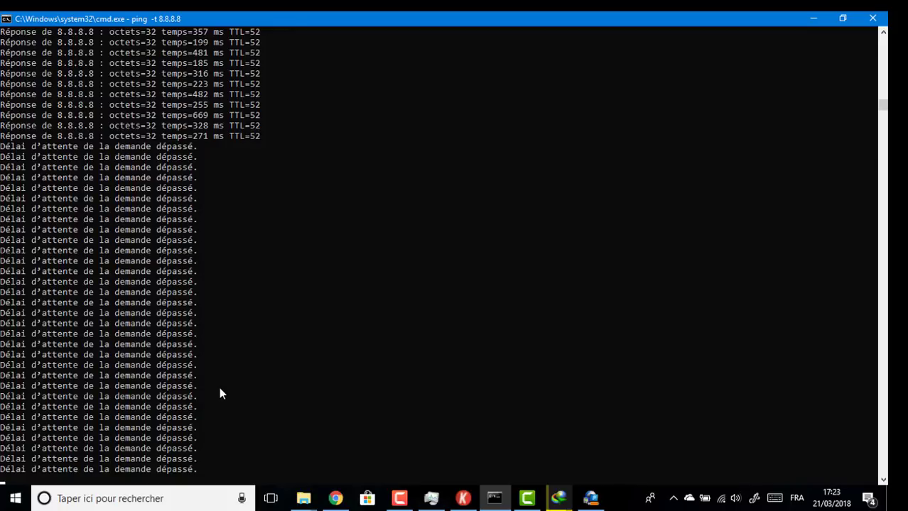
click(399, 497)
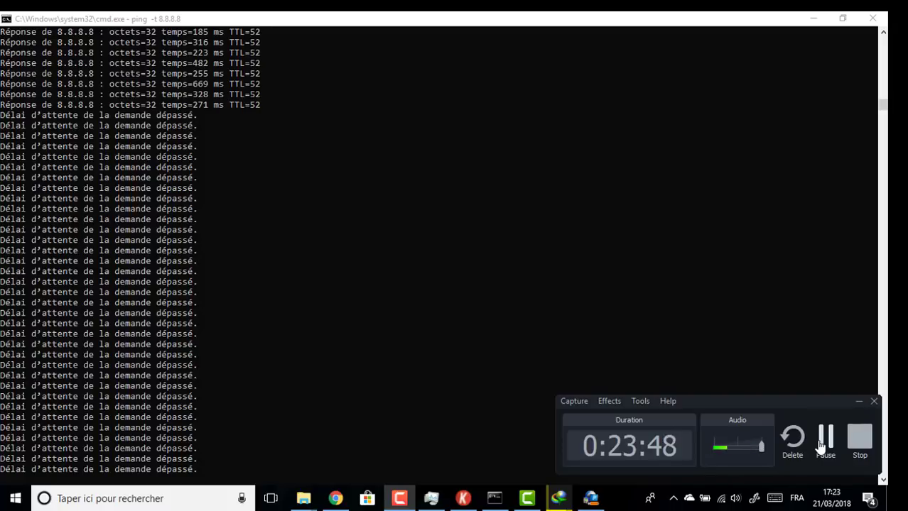
click(824, 440)
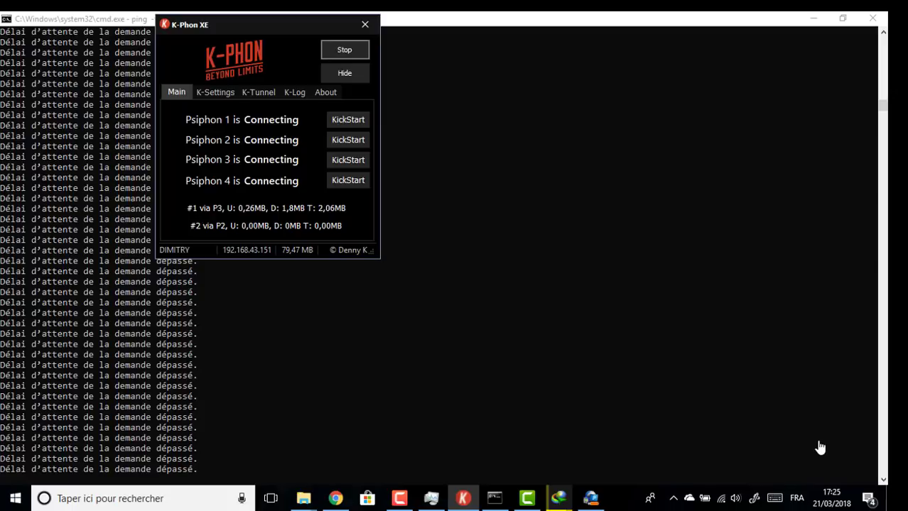
- Reload google.cm in Chrome, and check the 8.8.8.8 ping output and the Psiphon tunnels' status in K-Phon XE
click(335, 499)
click(294, 386)
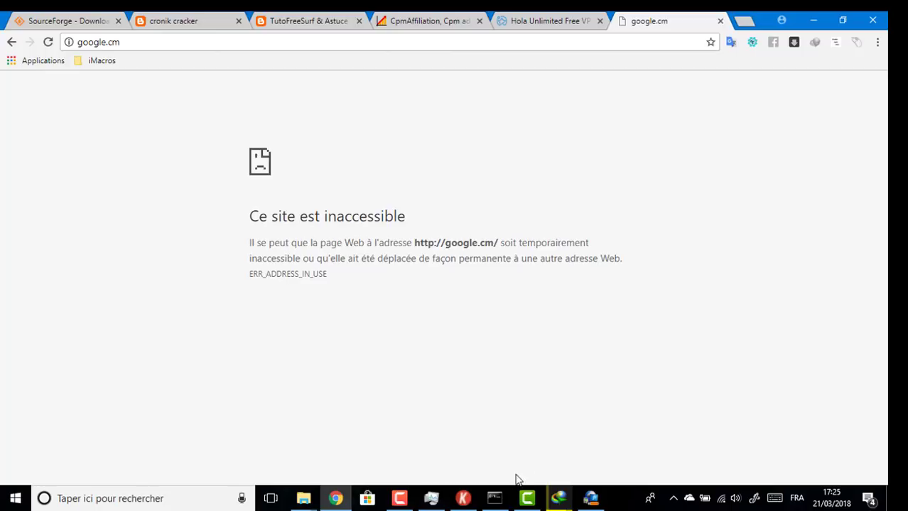
click(497, 498)
click(497, 498)
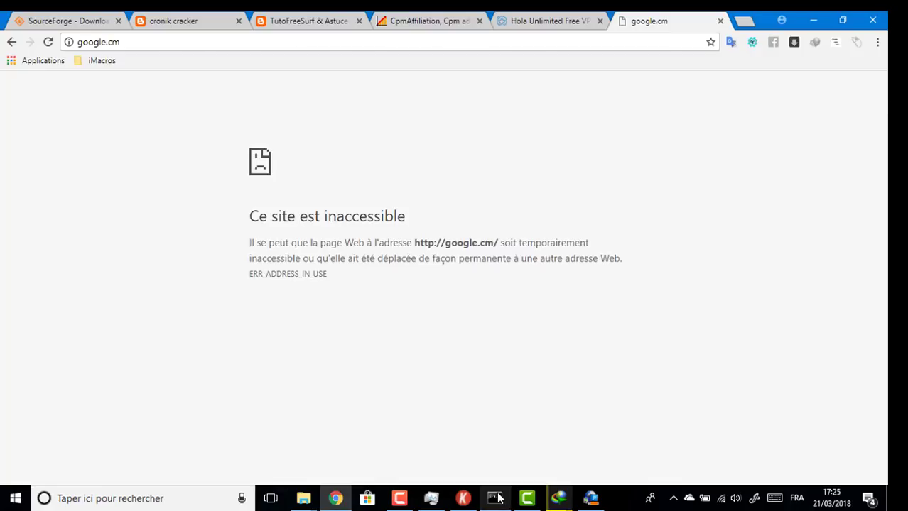
click(496, 498)
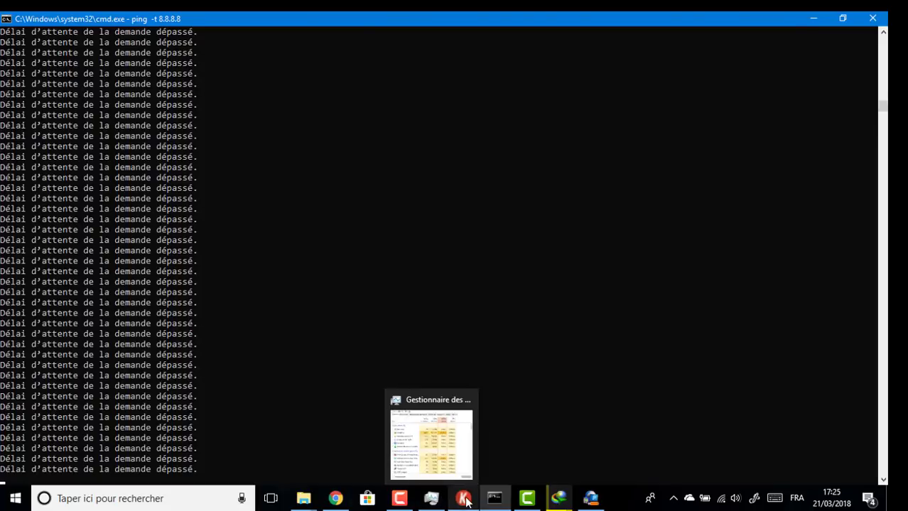
click(464, 498)
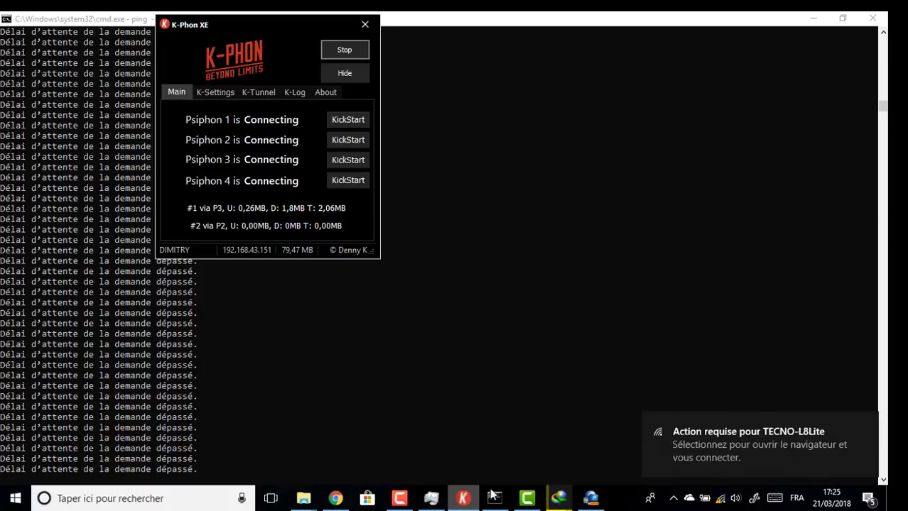
- Open the TECNO-L8Lite network sign-in page from its notification, and recheck the K-Phon XE status and the 8.8.8.8 ping
click(683, 443)
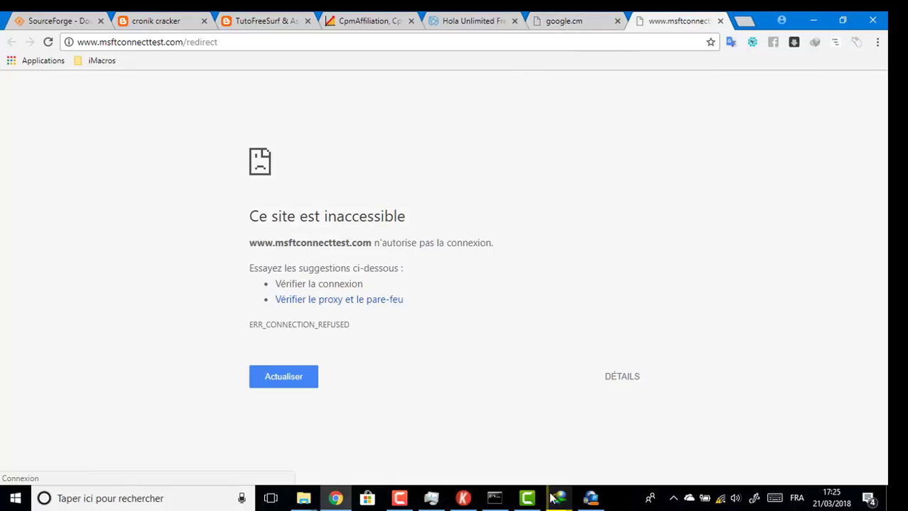
mouse_move(592, 495)
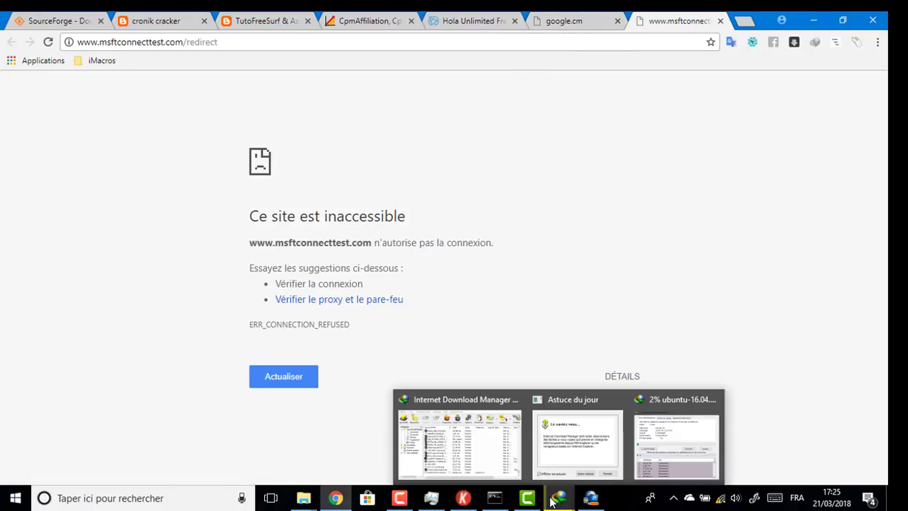
click(469, 501)
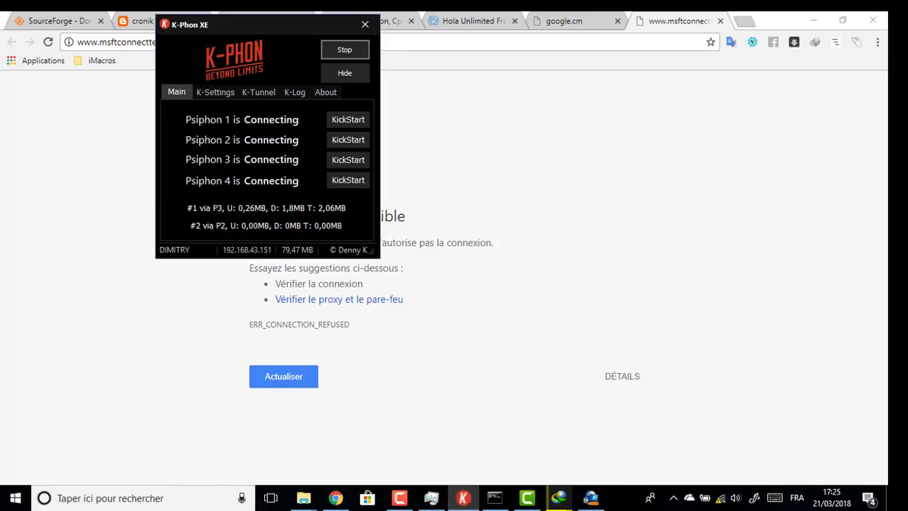
click(496, 500)
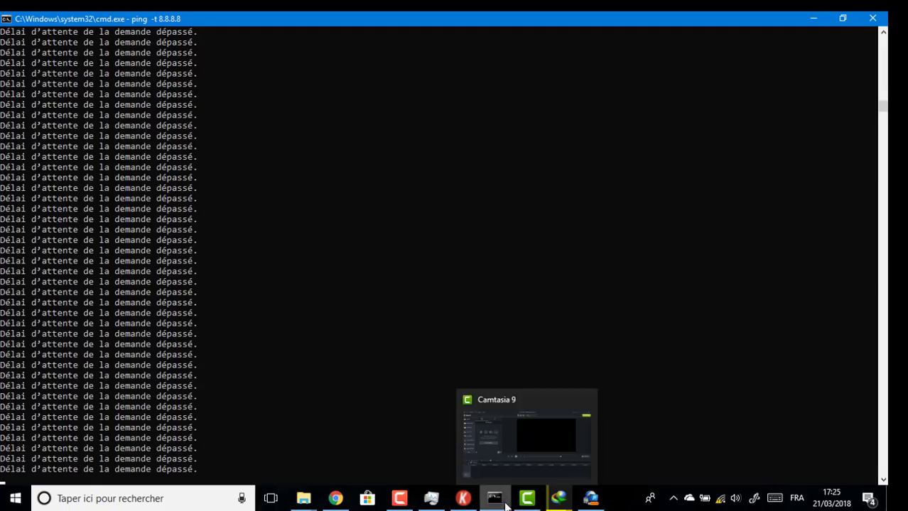
- Minimize the Camtasia editor and pause the screen recording in the Camtasia recorder
click(494, 498)
click(527, 499)
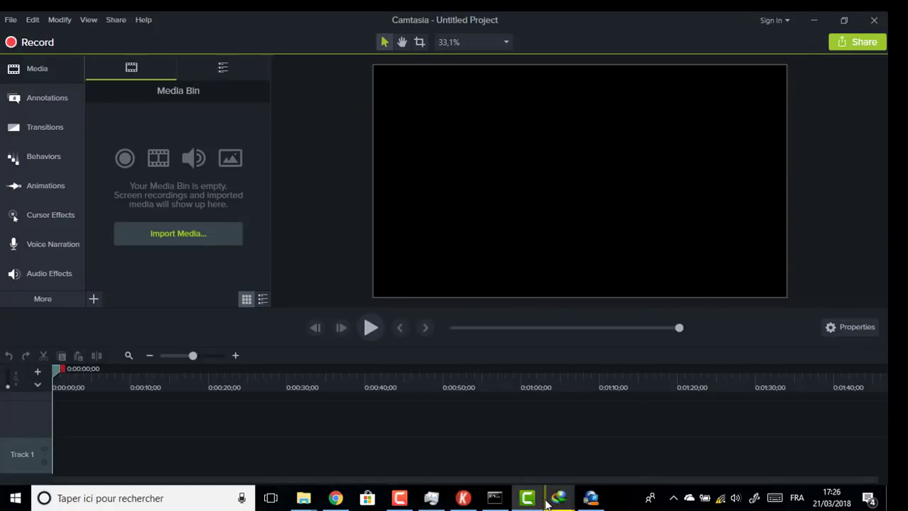
mouse_move(551, 501)
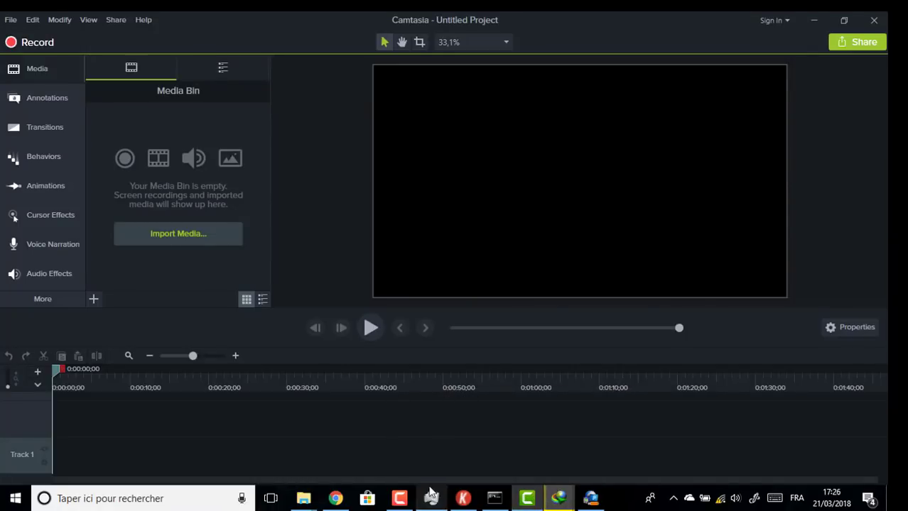
click(823, 17)
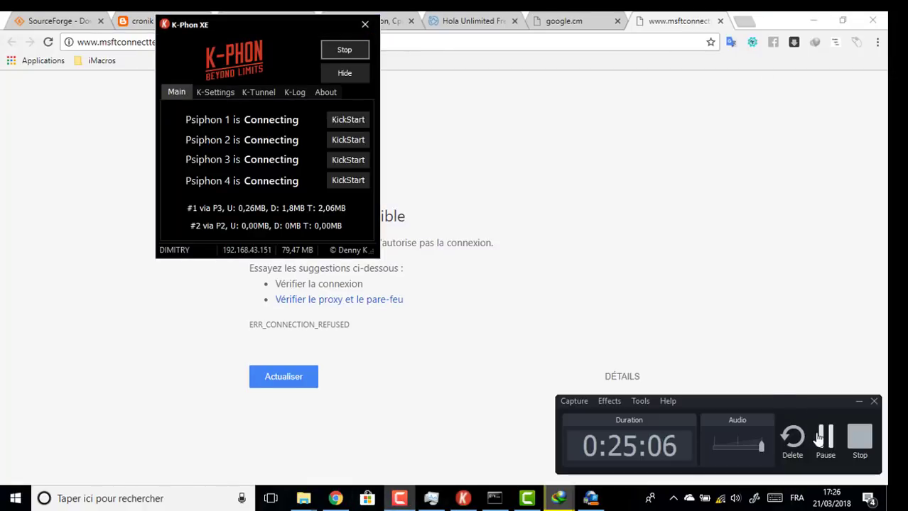
click(825, 438)
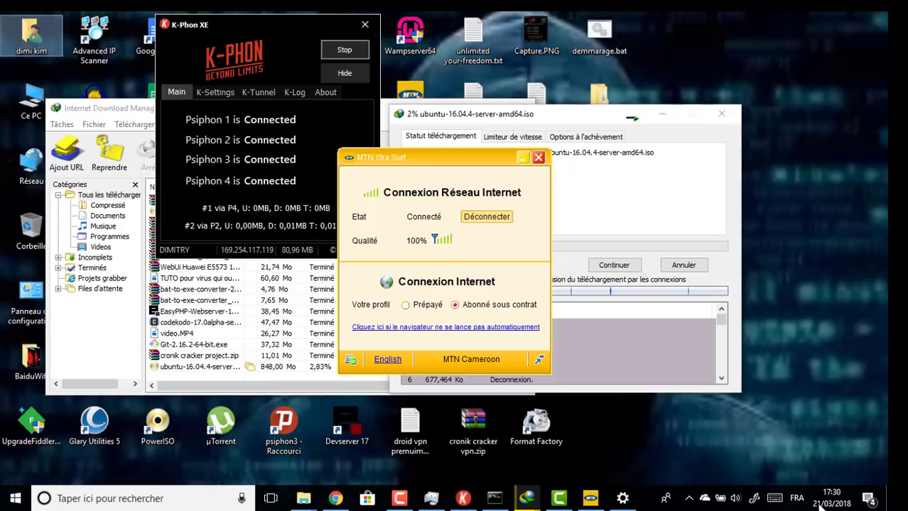
- Check the continuous ping to 8.8.8.8, then close Internet Download Manager's Astuce du jour window and bring the Ubuntu download's status window to the front
click(495, 499)
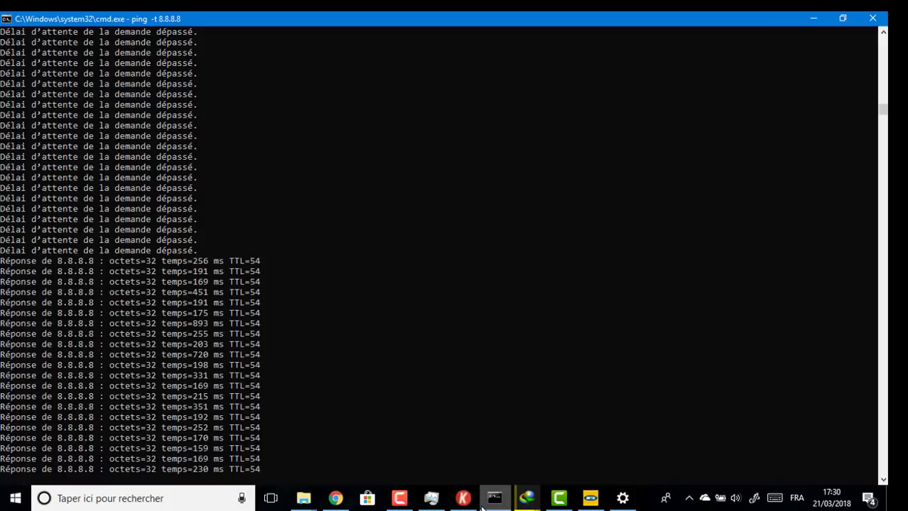
click(495, 499)
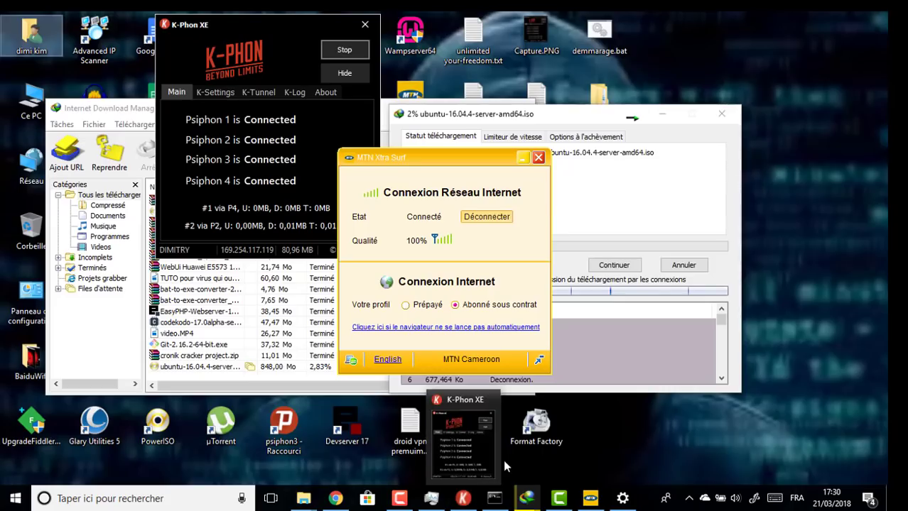
mouse_move(526, 497)
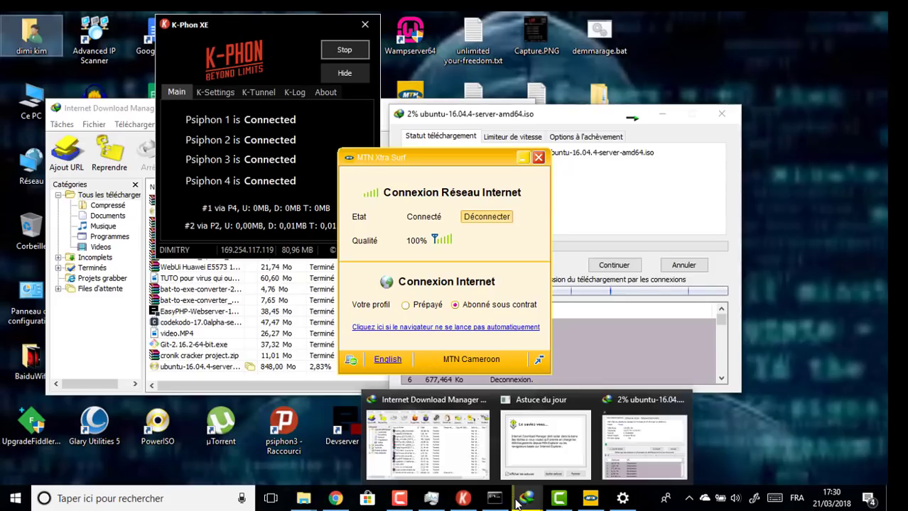
click(585, 400)
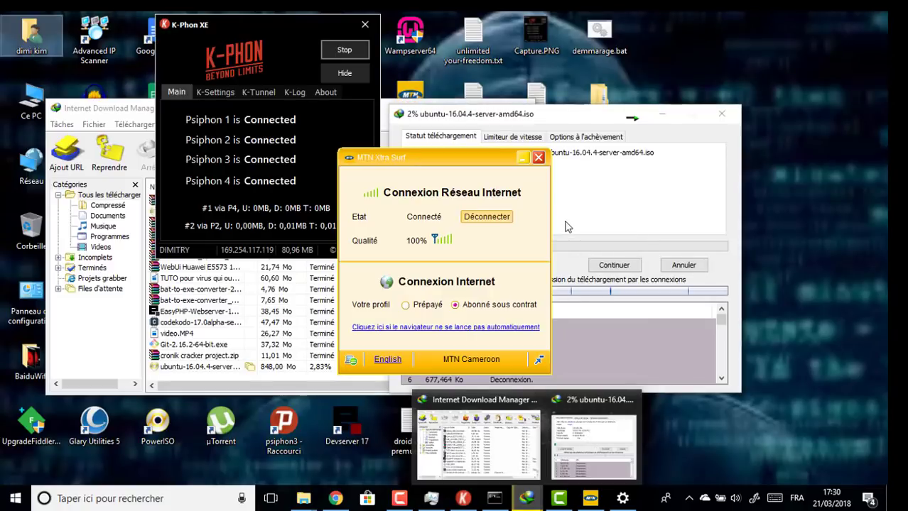
click(613, 213)
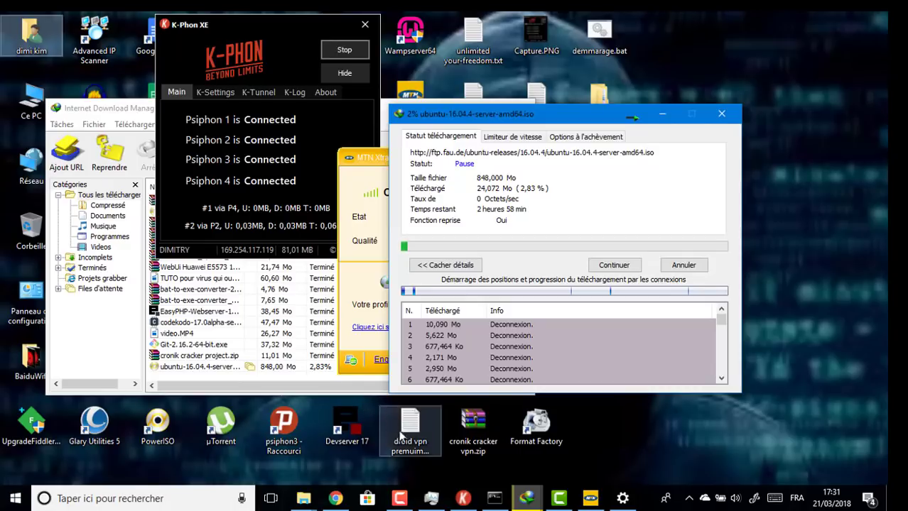
- Bring up the Camtasia recorder controls over the desktop
mouse_move(431, 499)
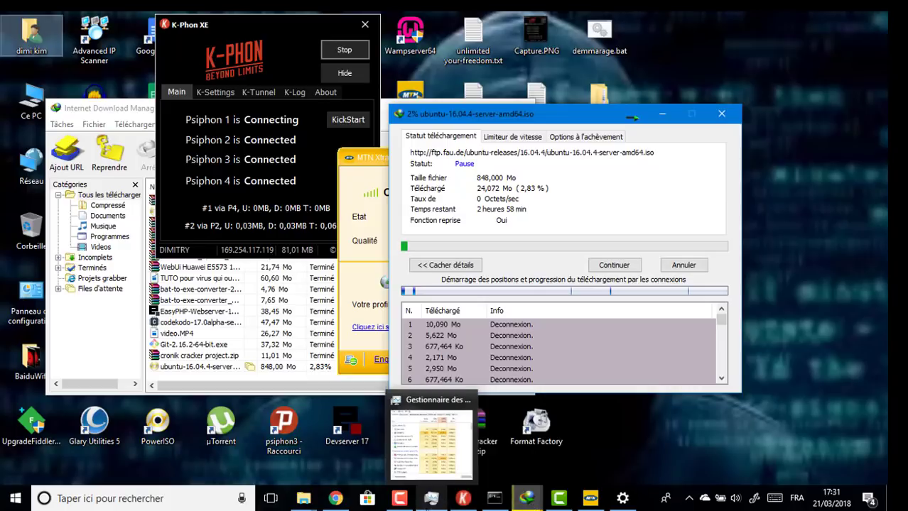
click(399, 499)
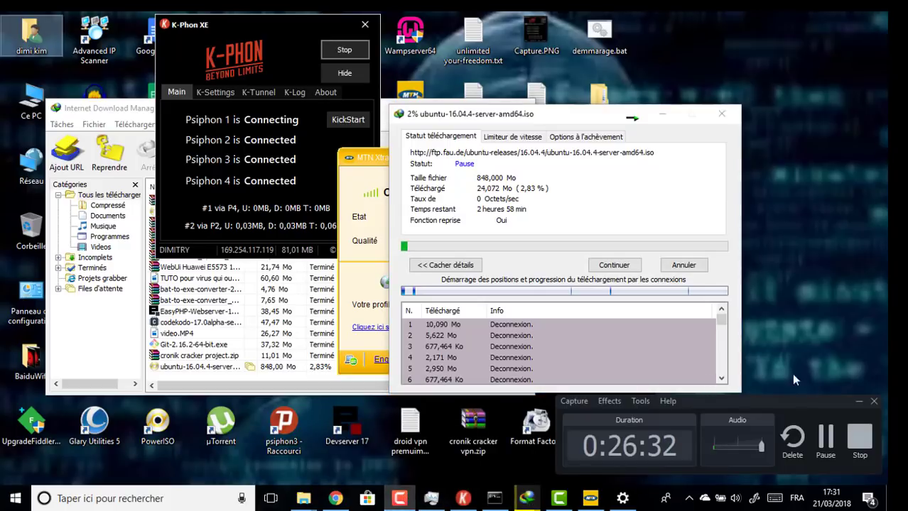